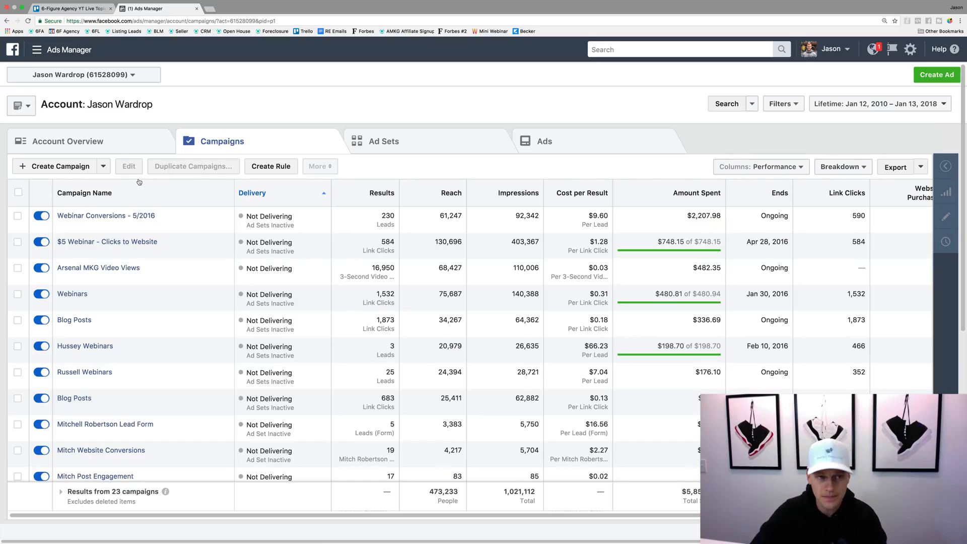
Create a new campaign from scratch, discarding the saved draft, and choose Traffic as its marketing objective
click(70, 167)
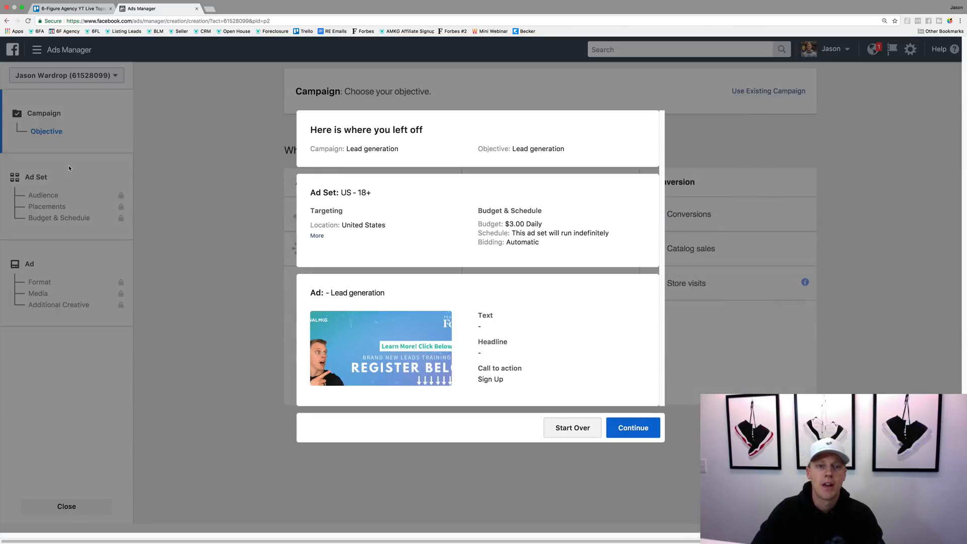
click(570, 428)
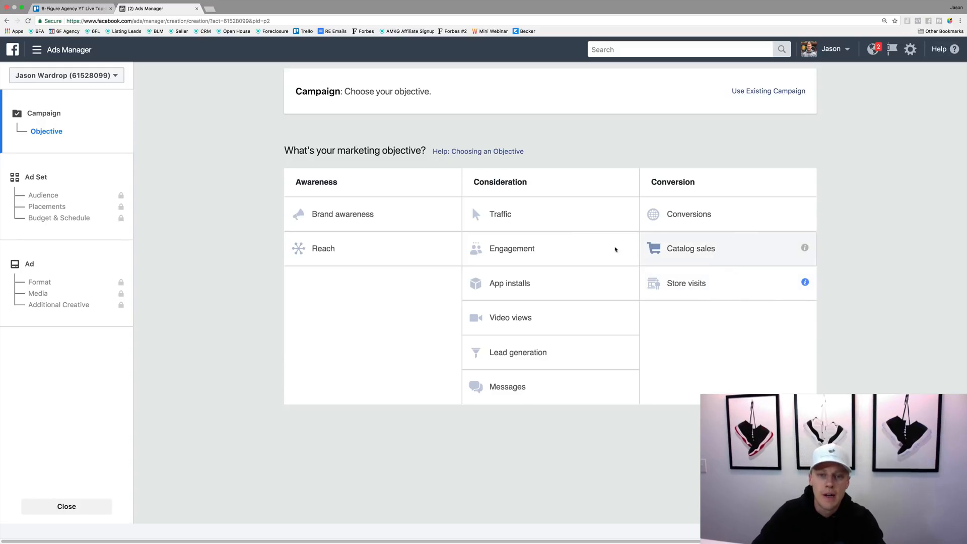
click(529, 214)
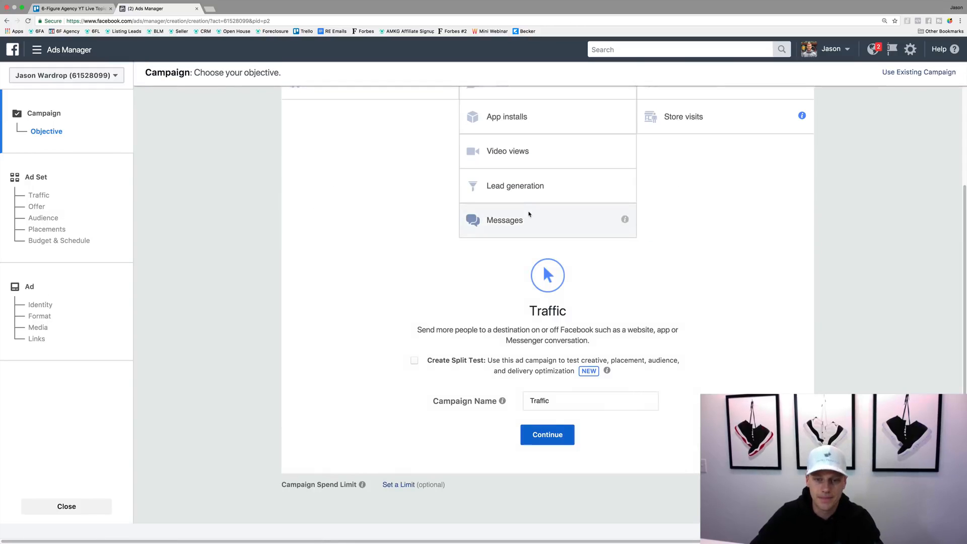
Name the campaign "Demo Traffic Campaign" and continue to the ad set settings
click(531, 401)
double_click(531, 400)
text(Demo )
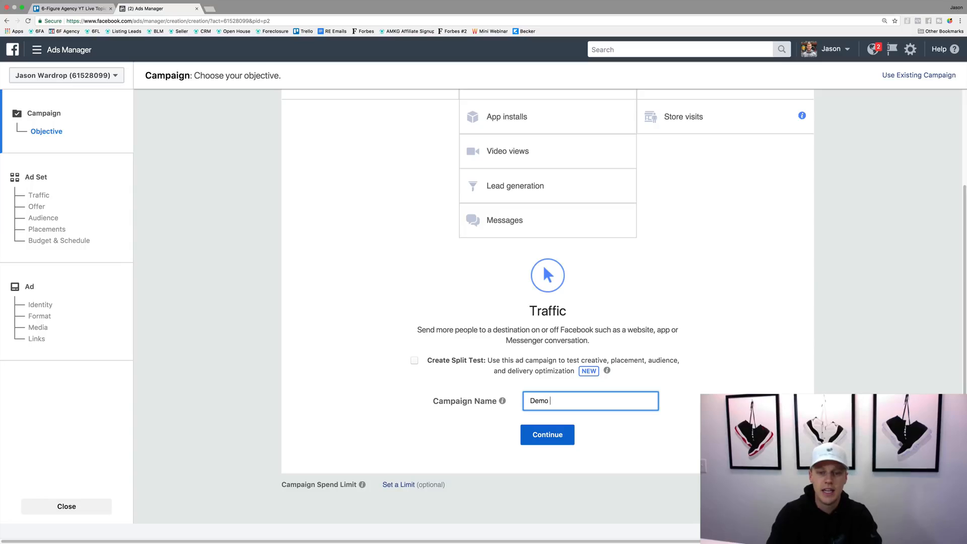
text(Traffic Campai)
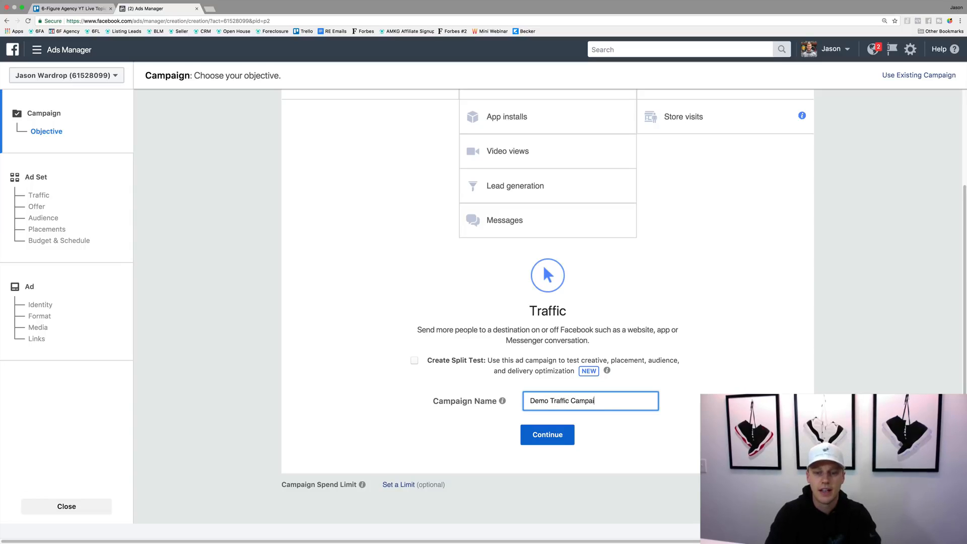
text(gn)
click(544, 436)
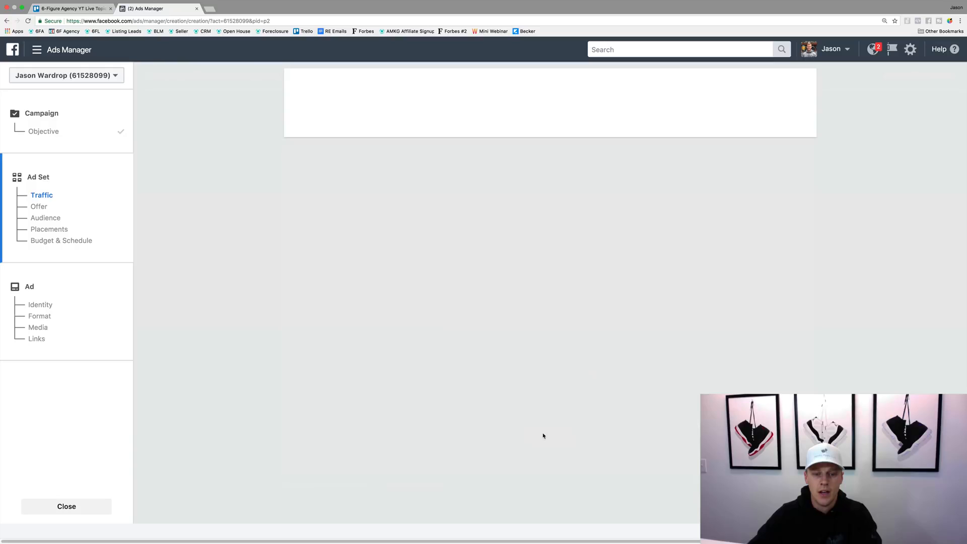
Look through the ad set settings from placements down to budget and schedule, and return to the campaign objective
scroll(315, 452, down, 5)
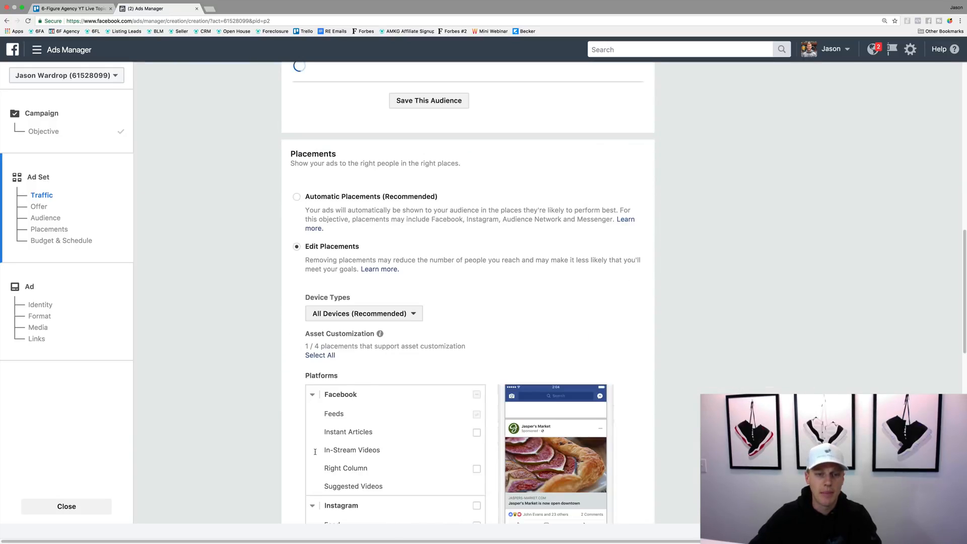
scroll(315, 452, down, 10)
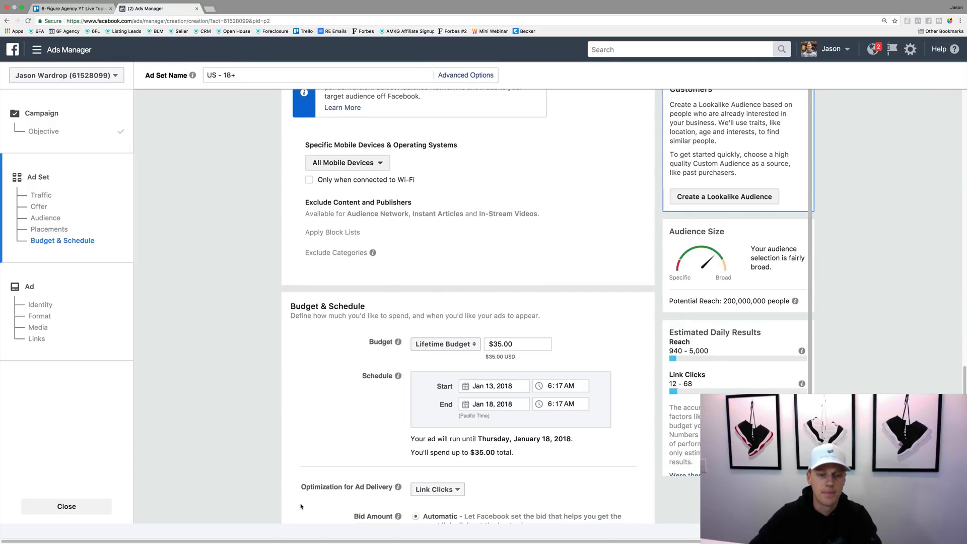
scroll(301, 506, down, 4)
click(301, 506)
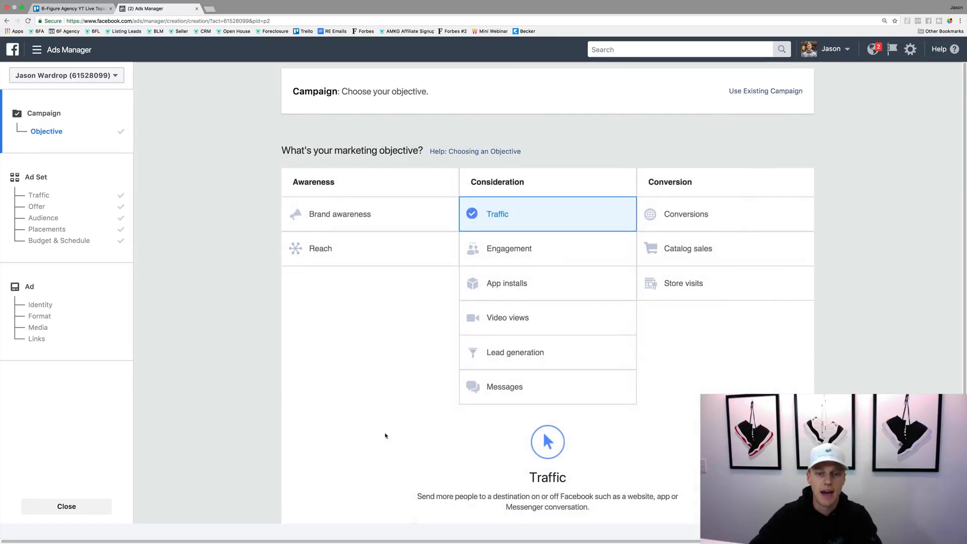
Continue from the campaign objective to the ad set and name it "Demo Traffic Ad Set -"
scroll(386, 435, down, 4)
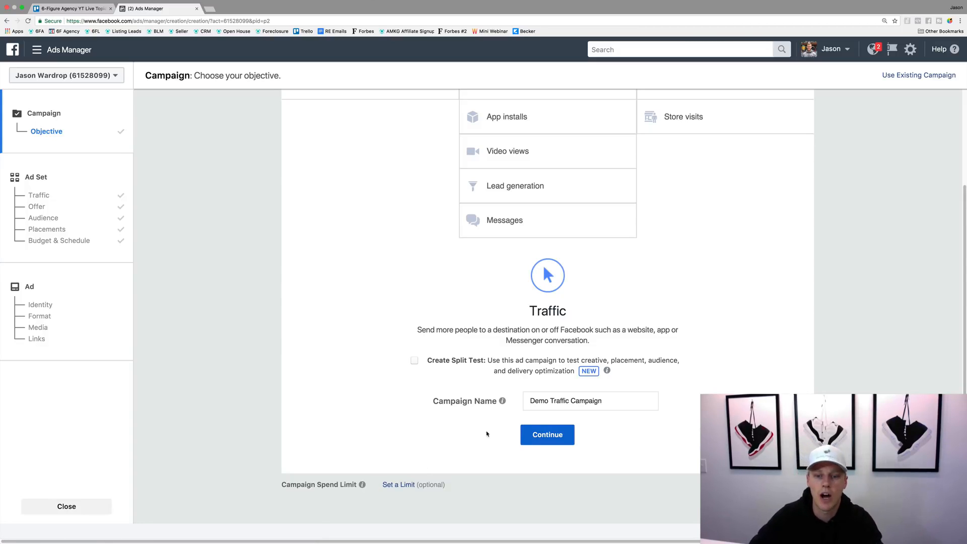
click(549, 435)
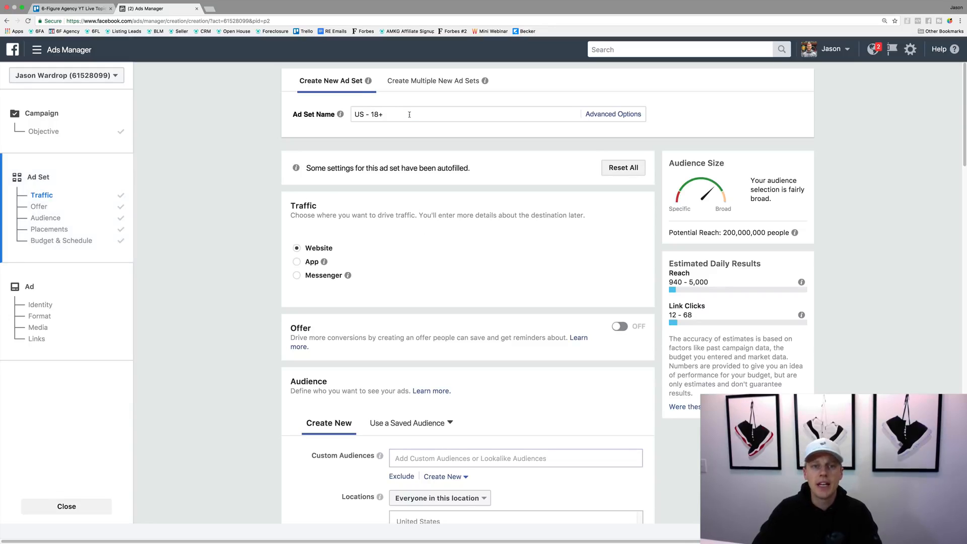
triple_click(360, 107)
text(Demo T)
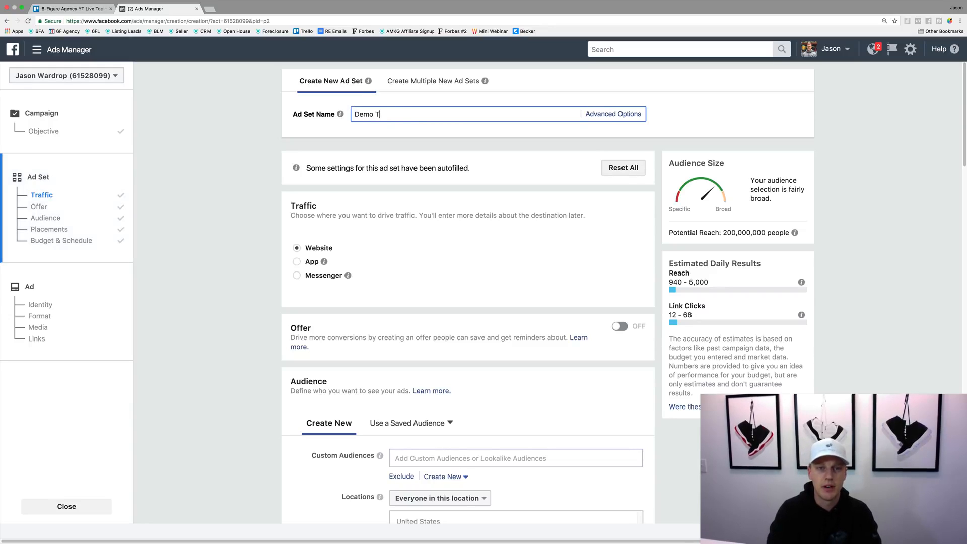
text(raffic Ad Set)
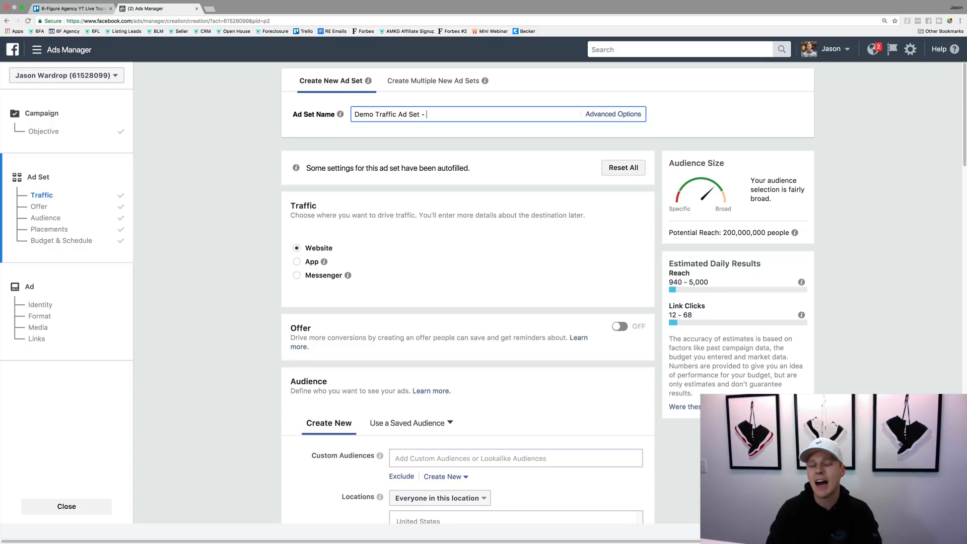
text( -)
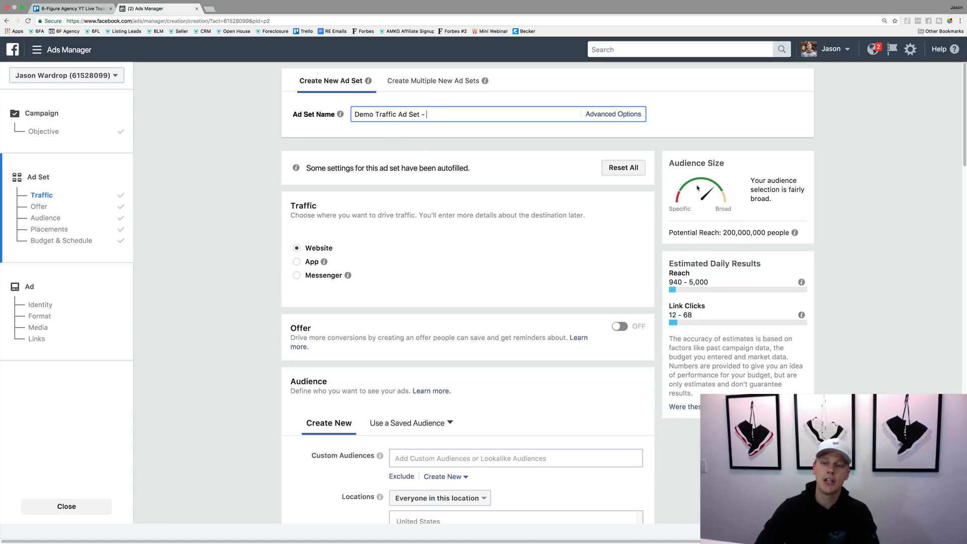
Examine the ad set's potential reach and its traffic destination, offer and custom audience settings
drag(724, 233, 765, 230)
click(765, 229)
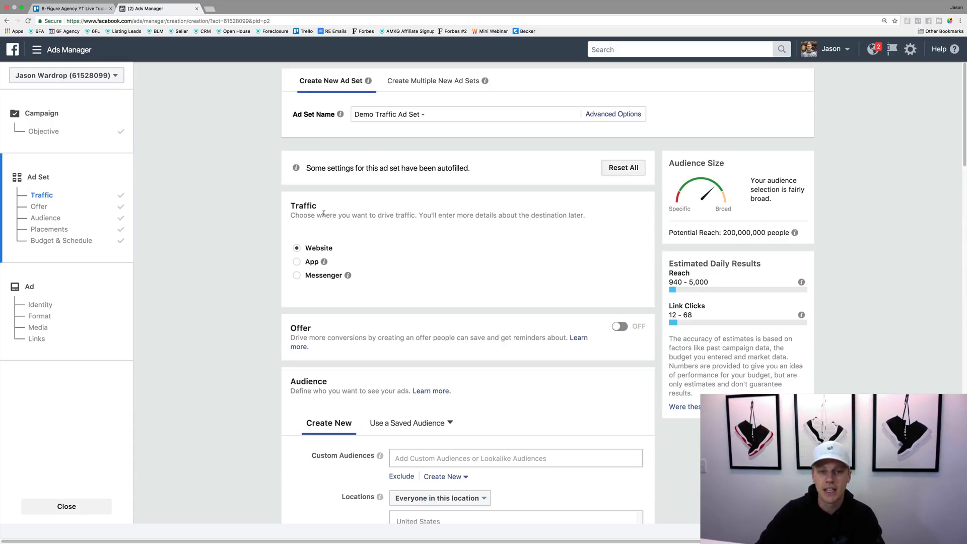
scroll(314, 274, down, 3)
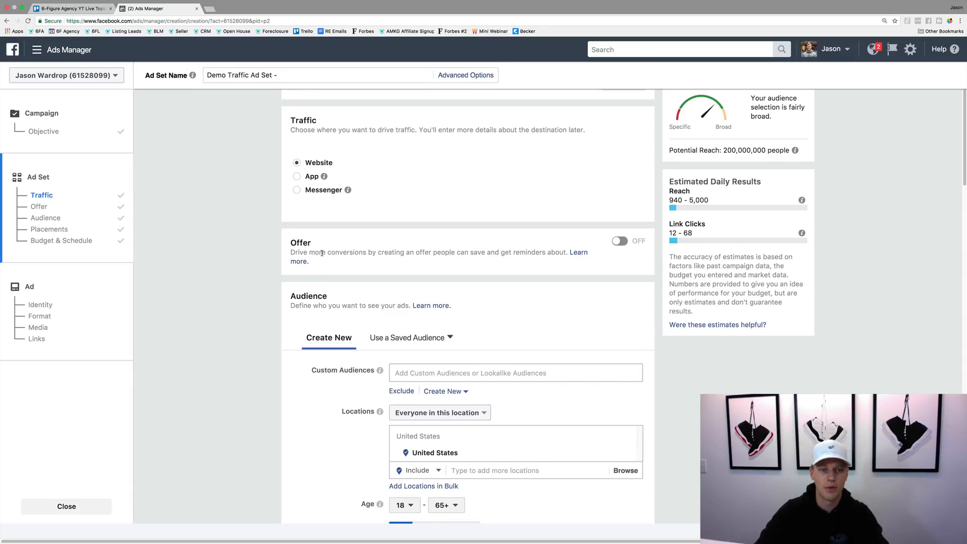
scroll(398, 290, down, 5)
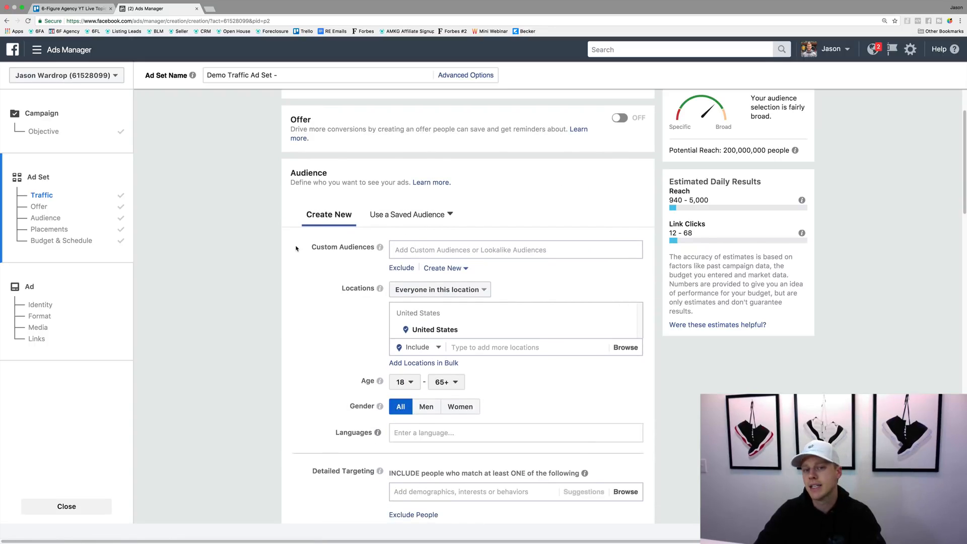
drag(296, 247, 377, 248)
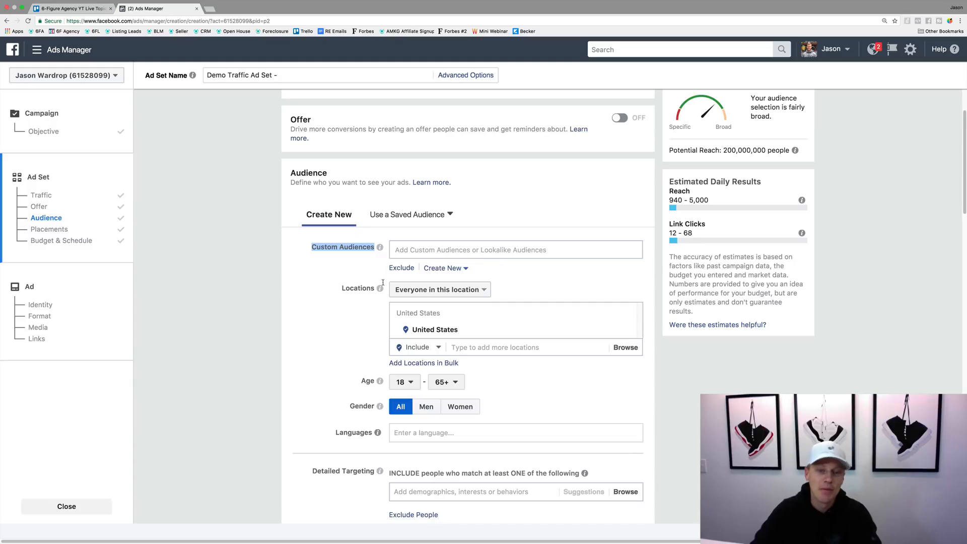
Replace the United States with the city of Orlando, Florida as the audience's target location
mouse_move(627, 331)
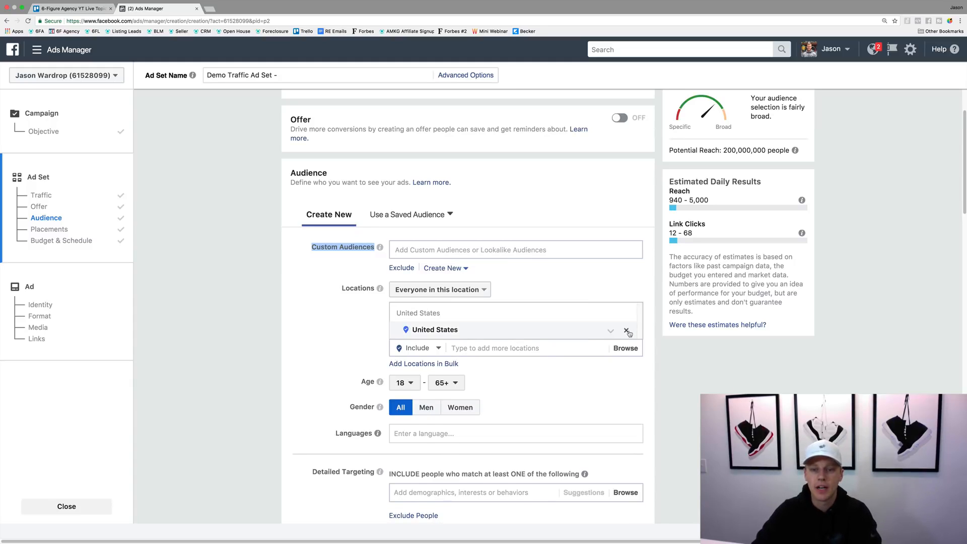
click(626, 332)
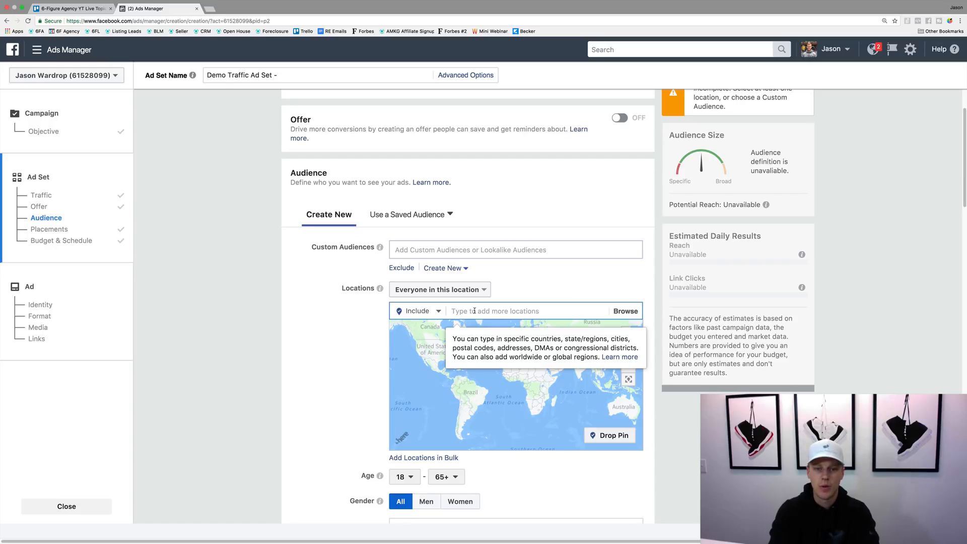
text(Orlando Fl)
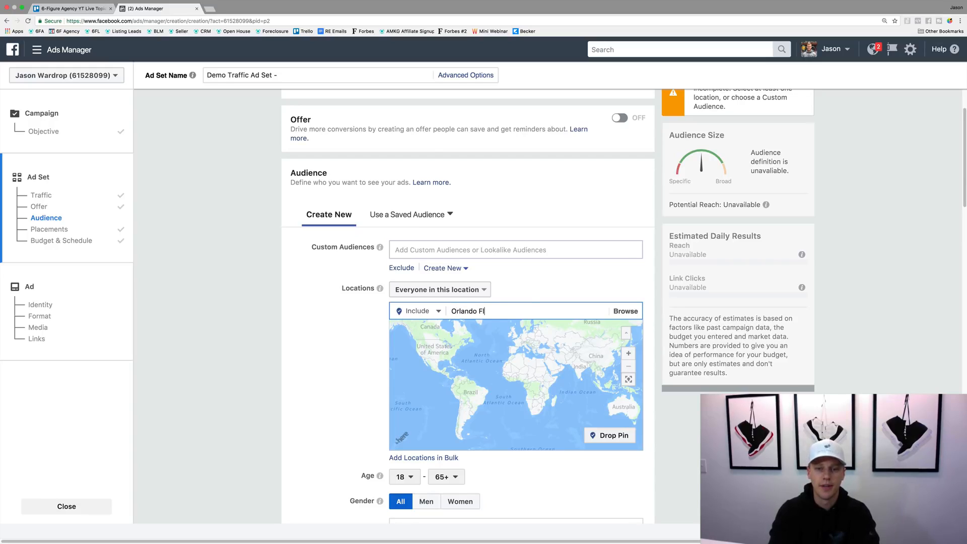
text(orida)
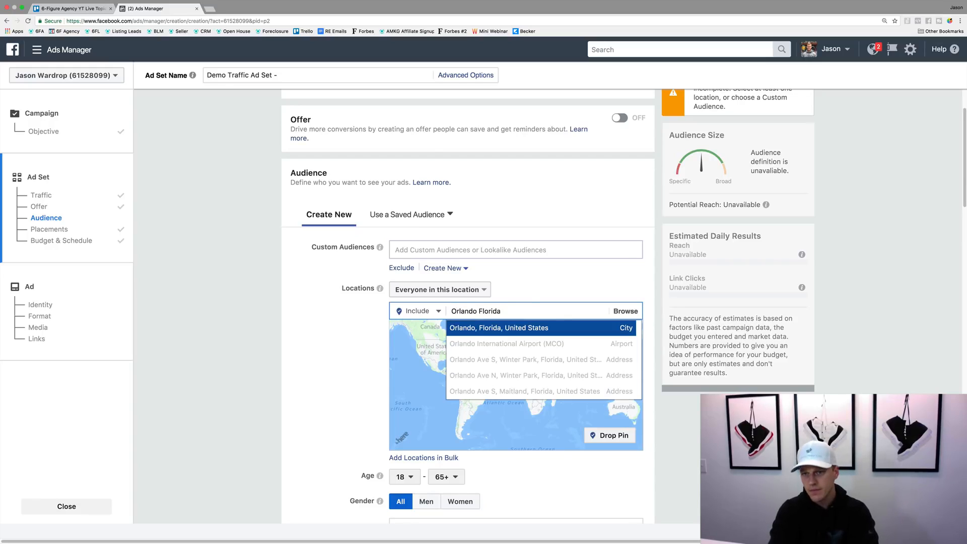
key(Return)
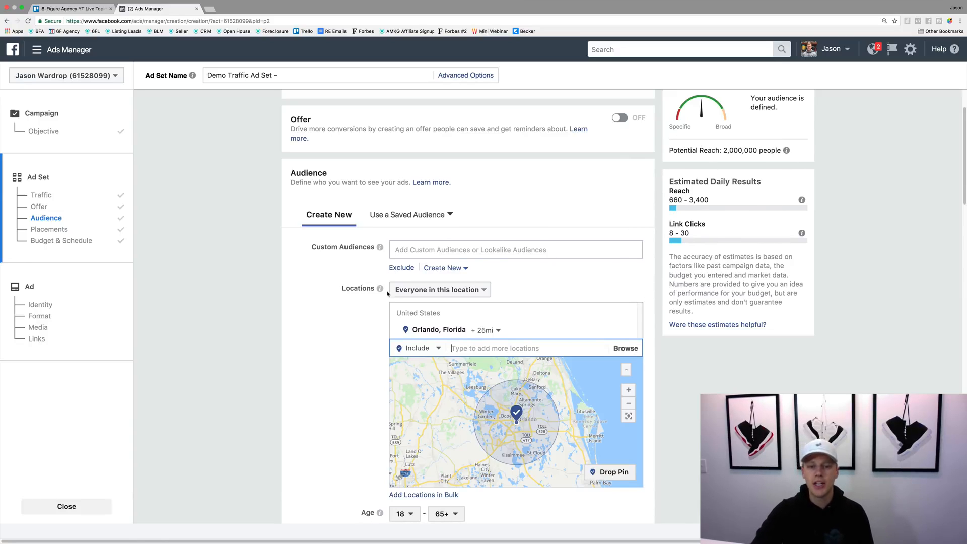
Restrict the location targeting to people who live in this location and check the potential reach
click(446, 291)
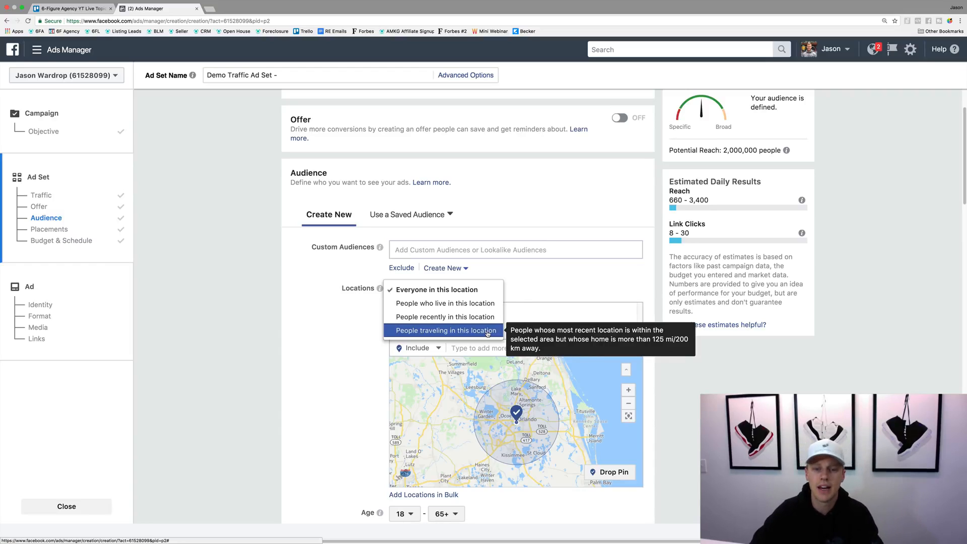
click(483, 306)
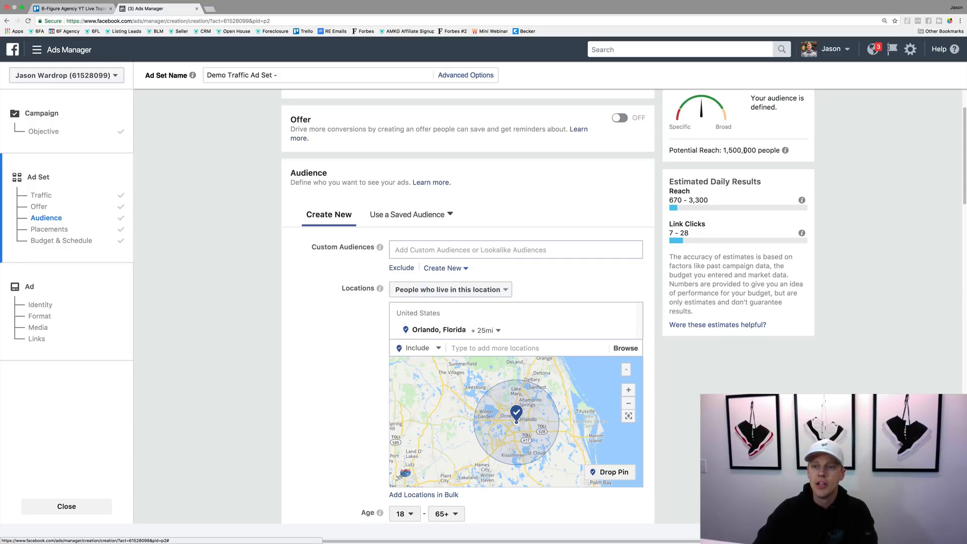
drag(725, 151, 760, 150)
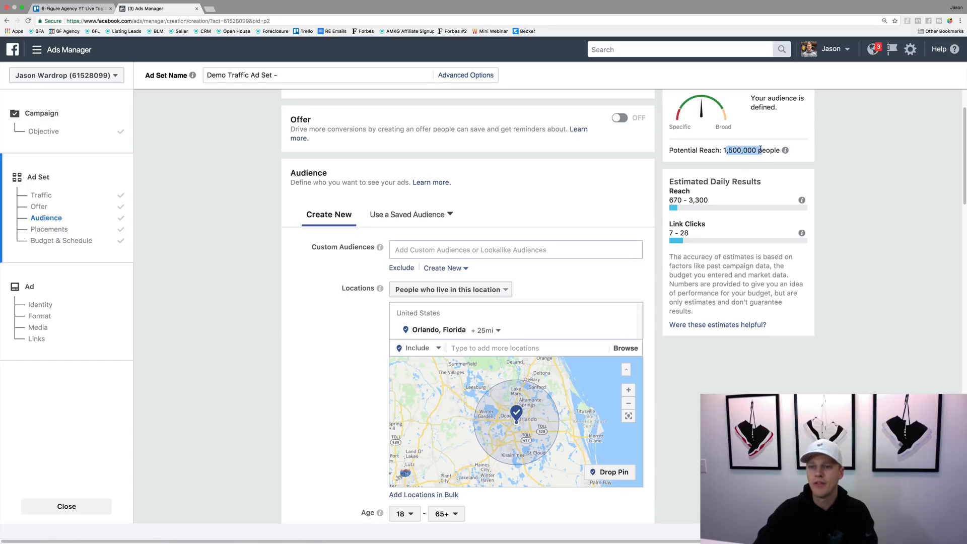
click(759, 150)
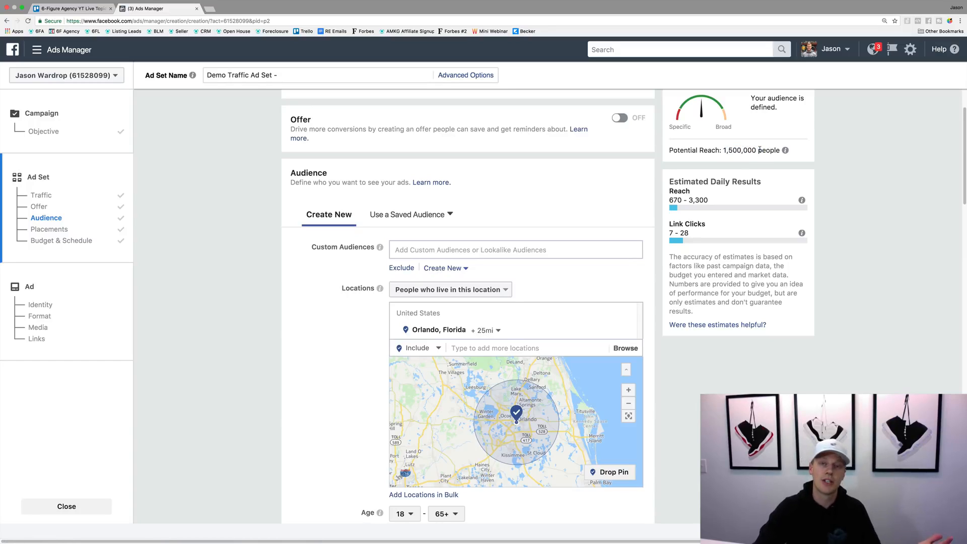
Try limiting the Orlando targeting to the current city only, and switch back to cities within a radius
click(489, 331)
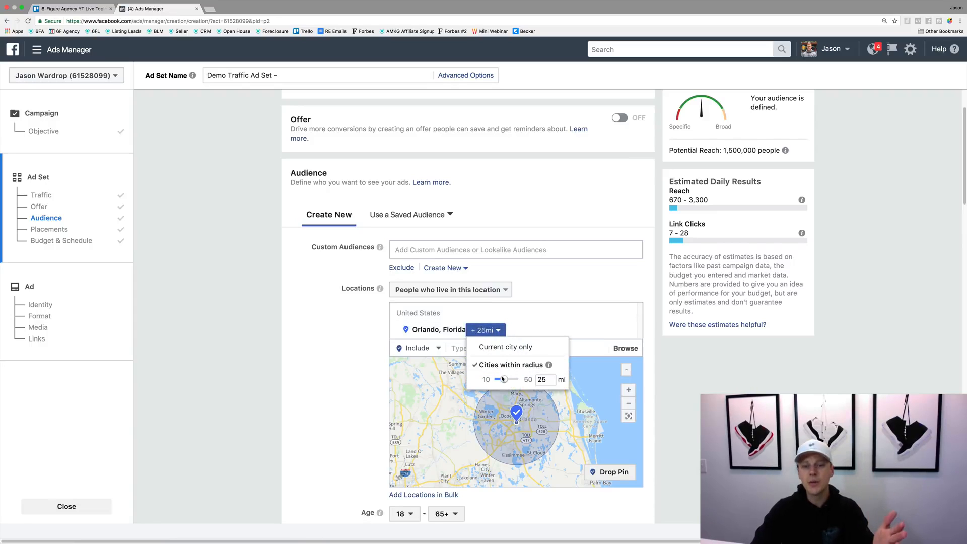
click(508, 347)
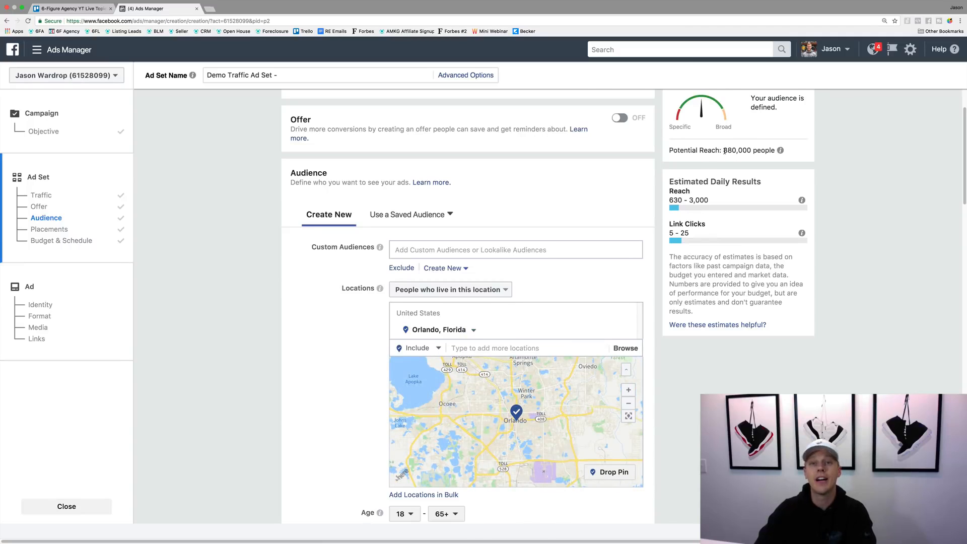
click(473, 330)
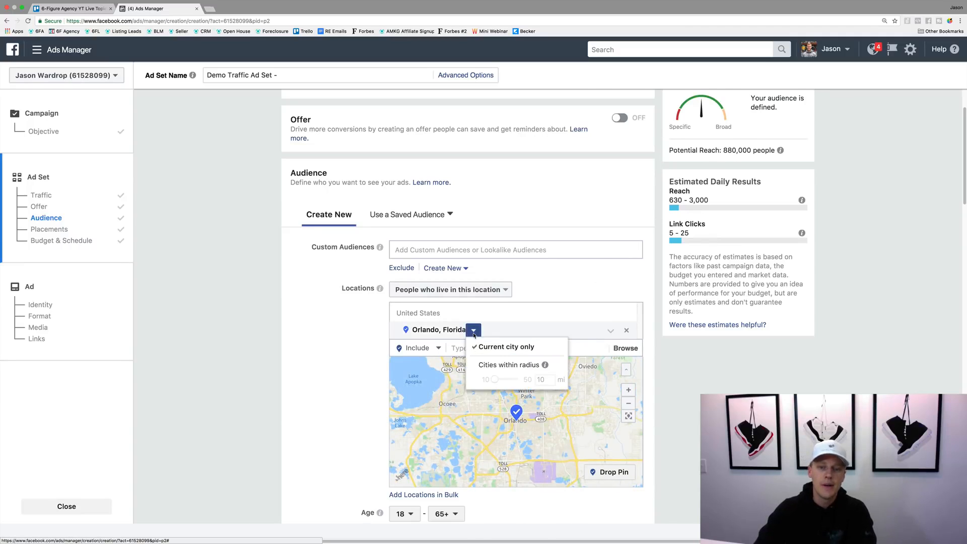
click(494, 365)
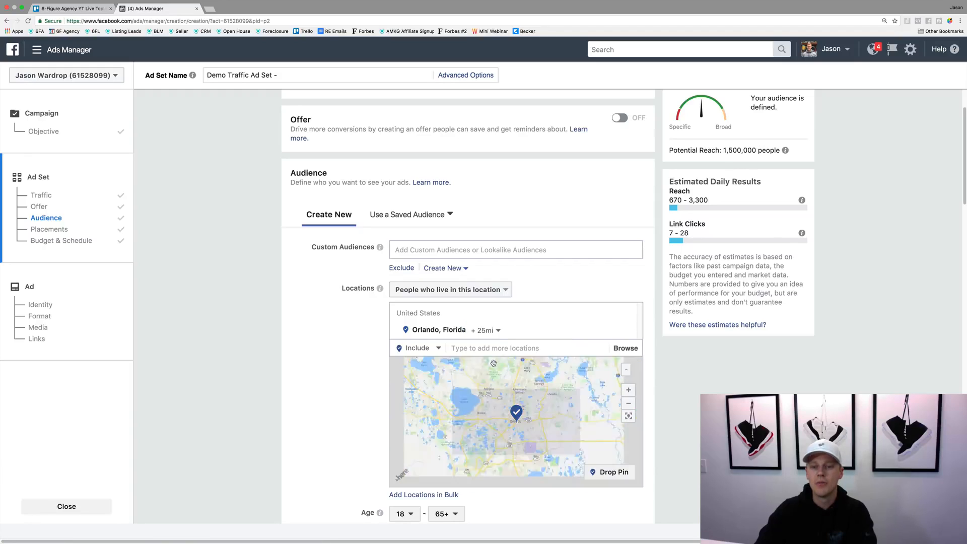
Set the radius around Orlando, Florida to 10 miles
click(498, 330)
mouse_move(504, 379)
mouse_down()
mouse_move(524, 379)
mouse_move(487, 379)
mouse_up()
click(499, 367)
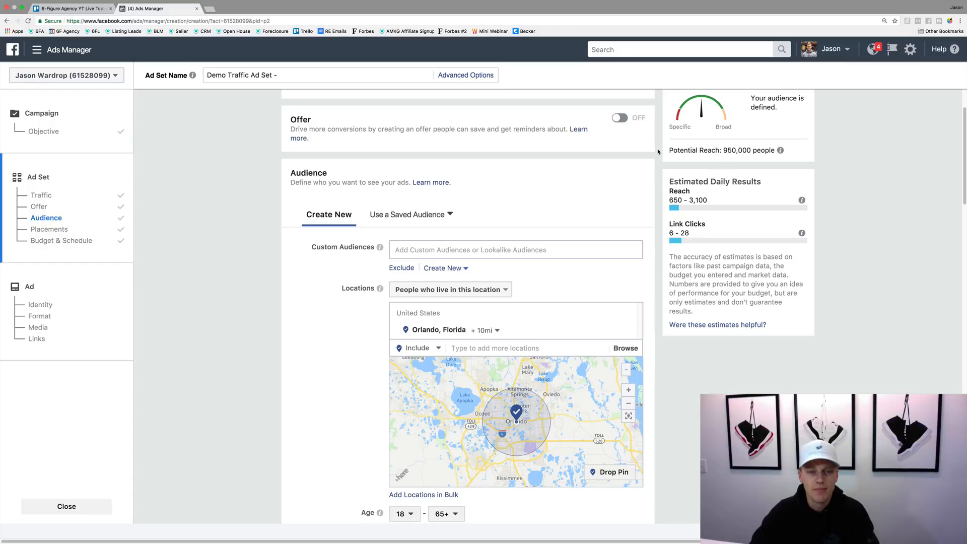
Set the audience's minimum age to 26 and check the potential reach
scroll(331, 295, down, 2)
scroll(330, 296, down, 5)
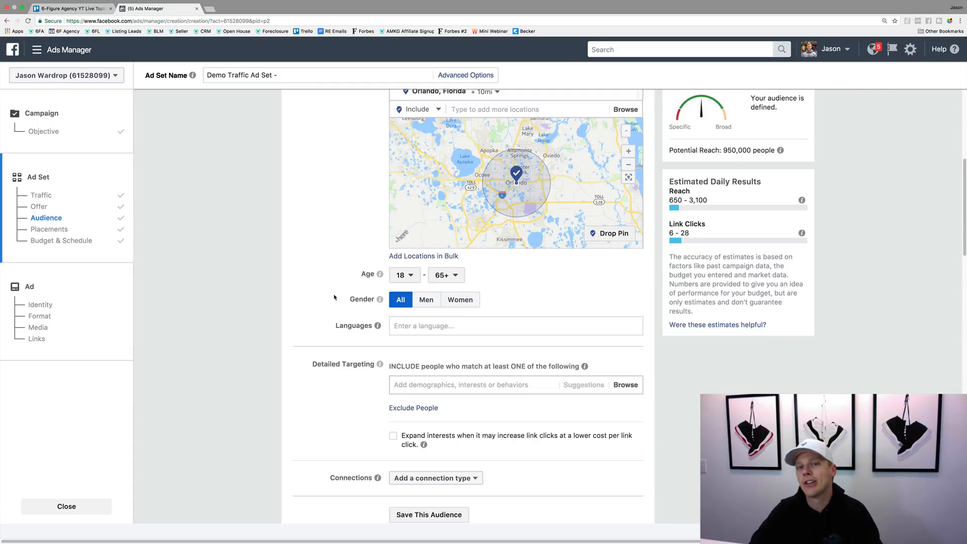
click(398, 280)
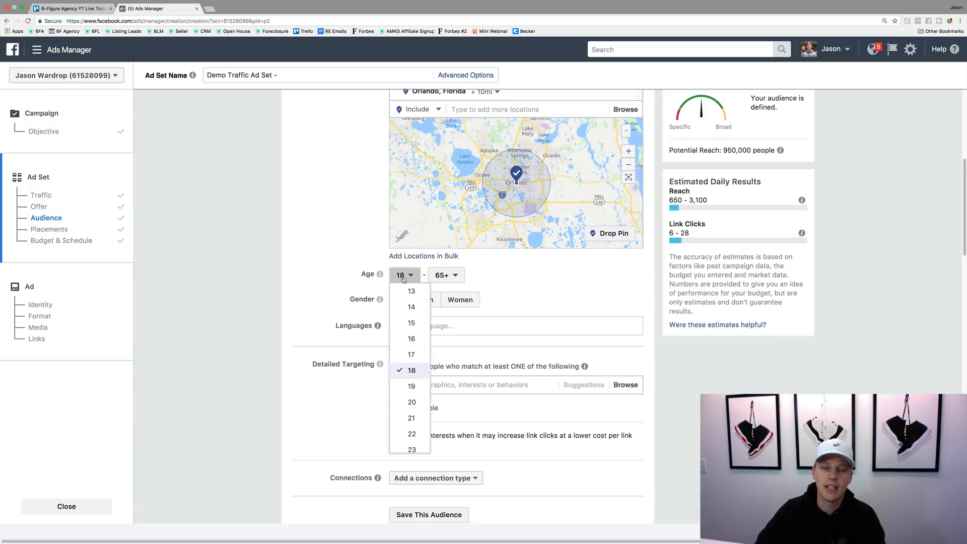
scroll(408, 353, down, 3)
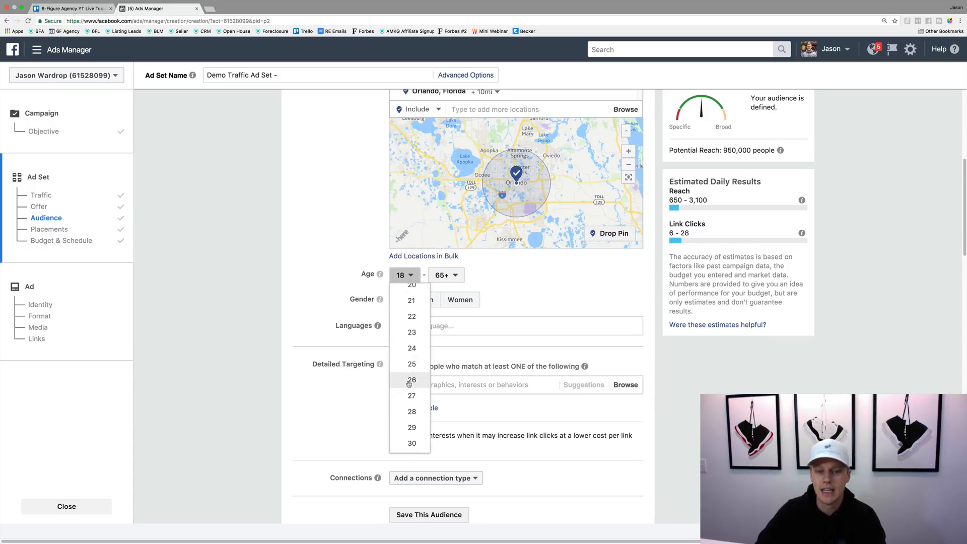
click(411, 380)
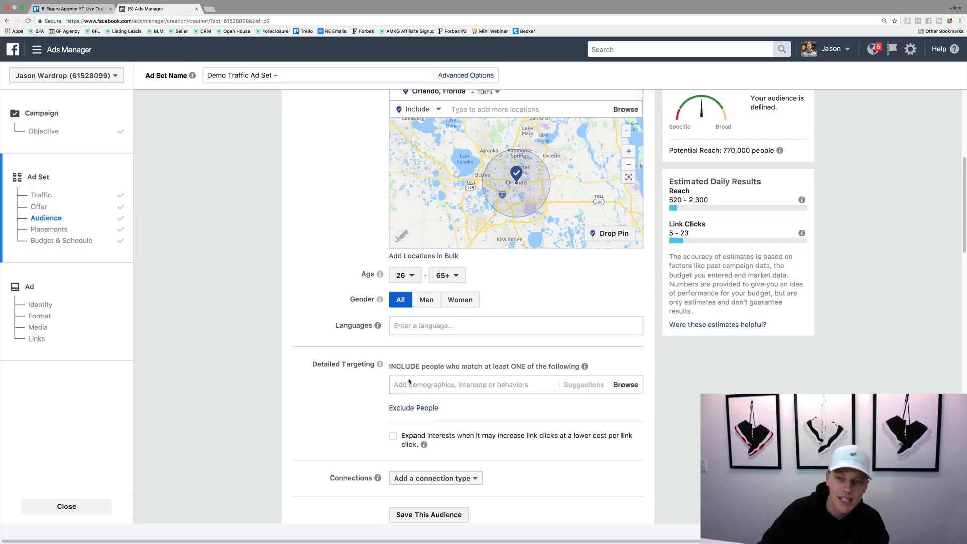
drag(723, 150, 737, 149)
click(737, 149)
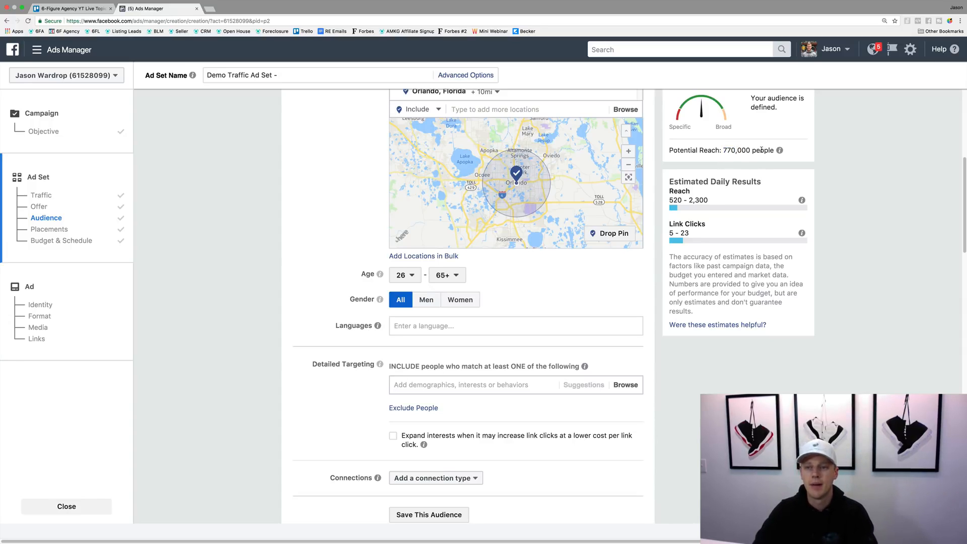
Try adding English (All) as the audience language, and remove it again
click(427, 325)
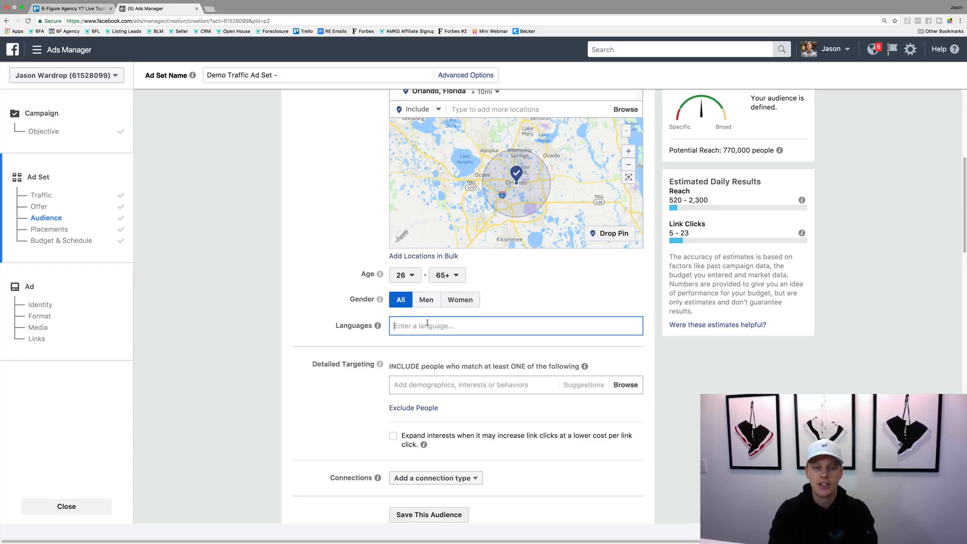
text(eng)
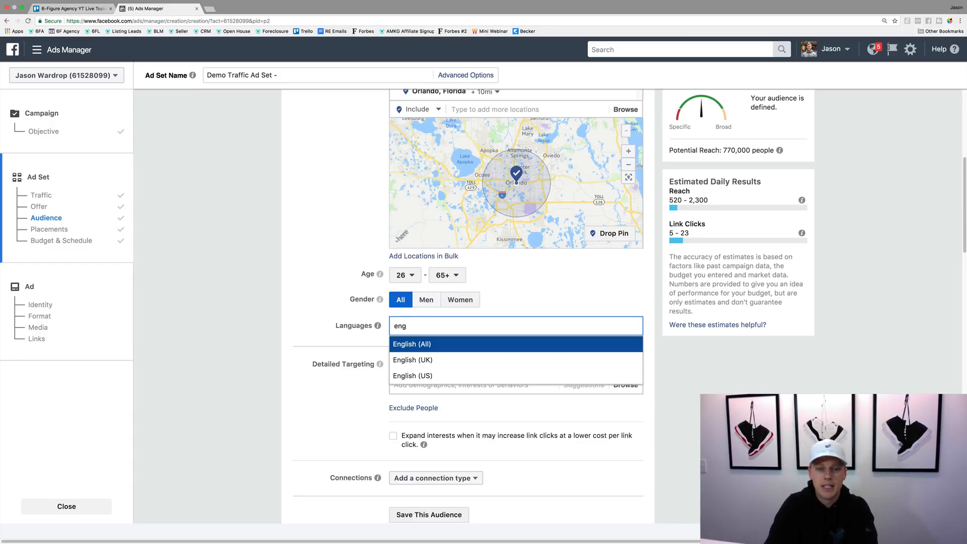
key(Return)
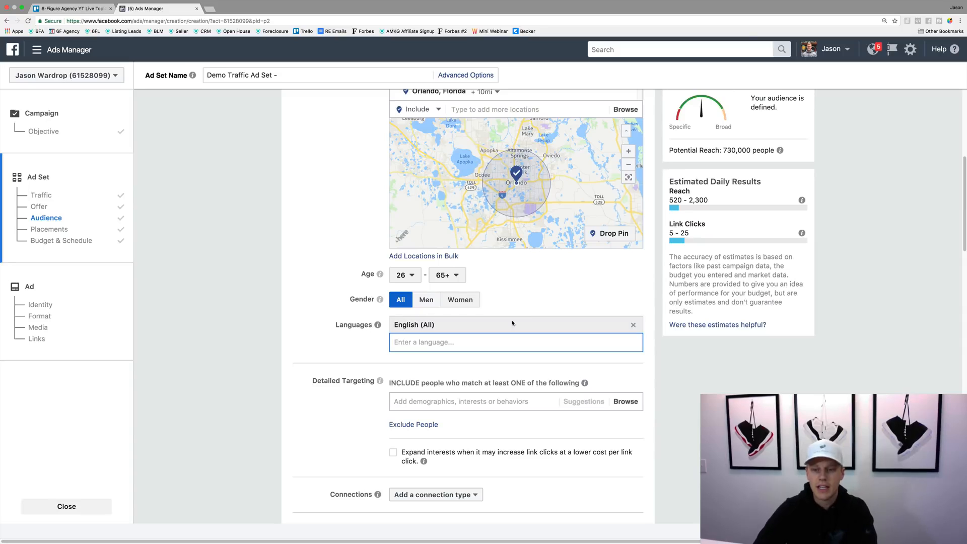
click(633, 325)
Try Spanish (All) as the audience language, check the potential reach, and remove the language again
click(489, 326)
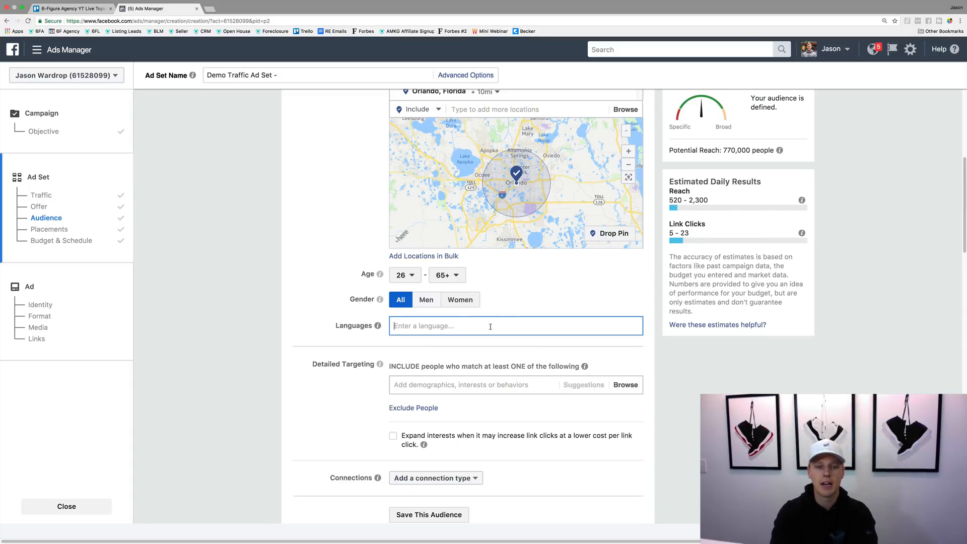
text(spani)
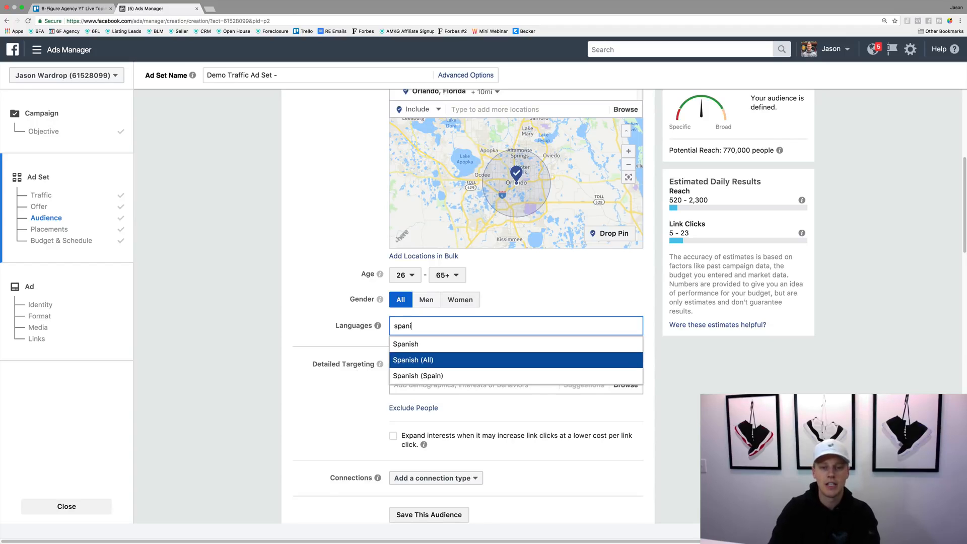
click(418, 360)
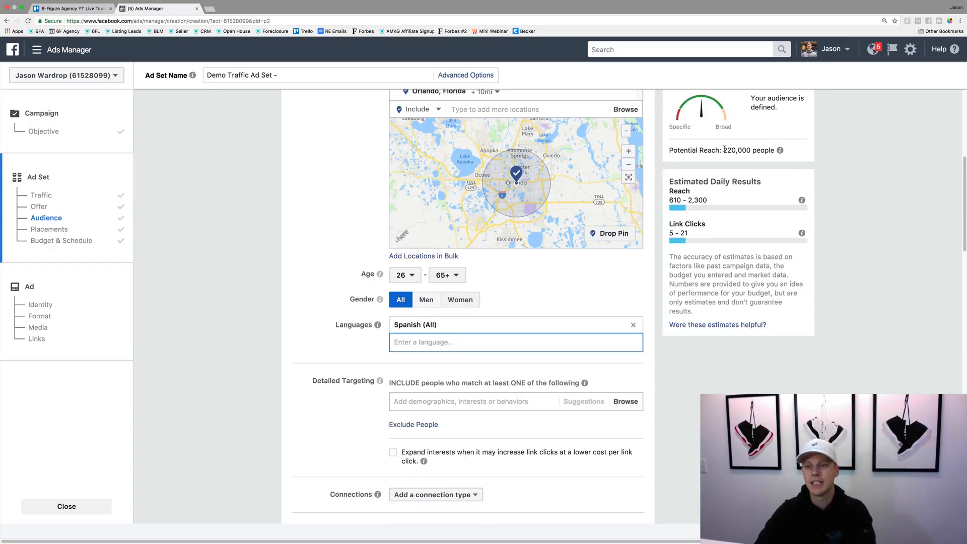
drag(724, 150, 735, 150)
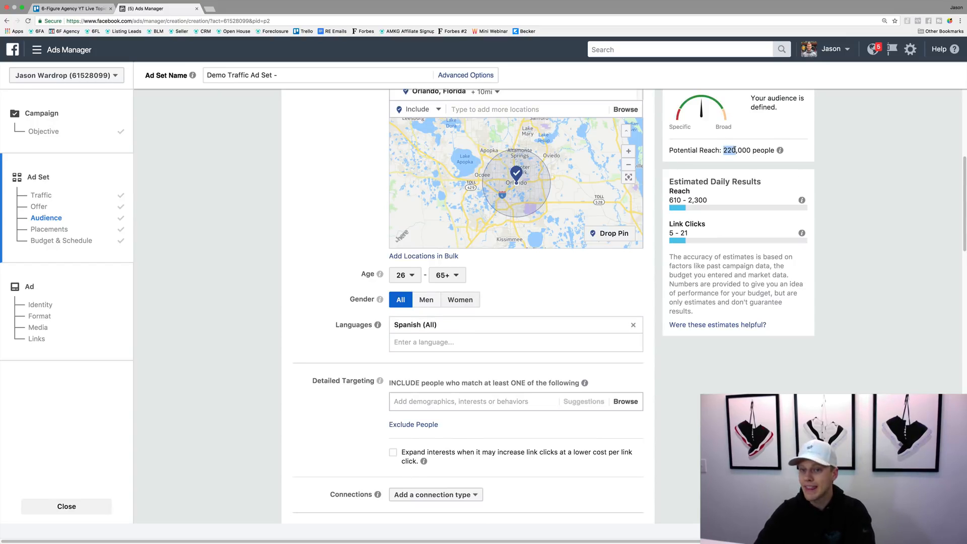
click(633, 324)
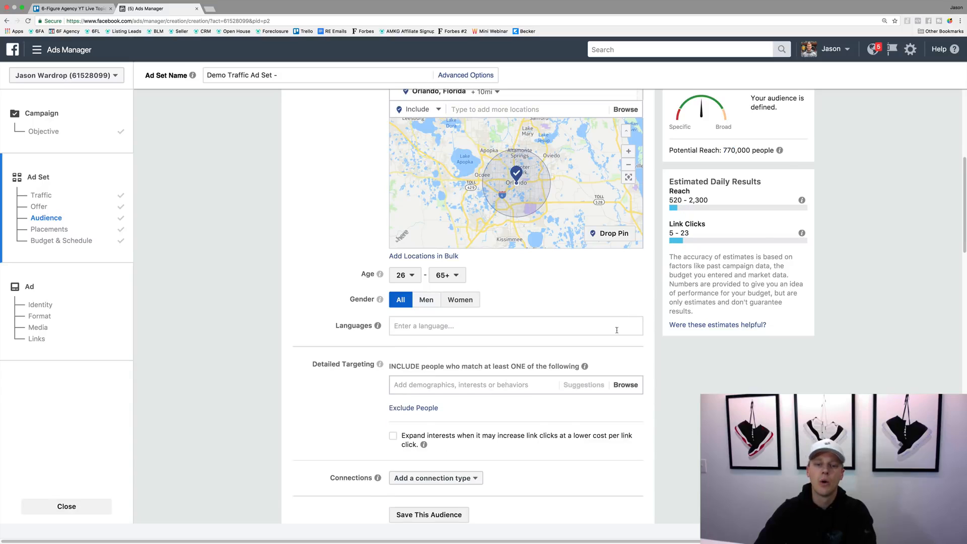
Set the audience language to English (All)
click(479, 325)
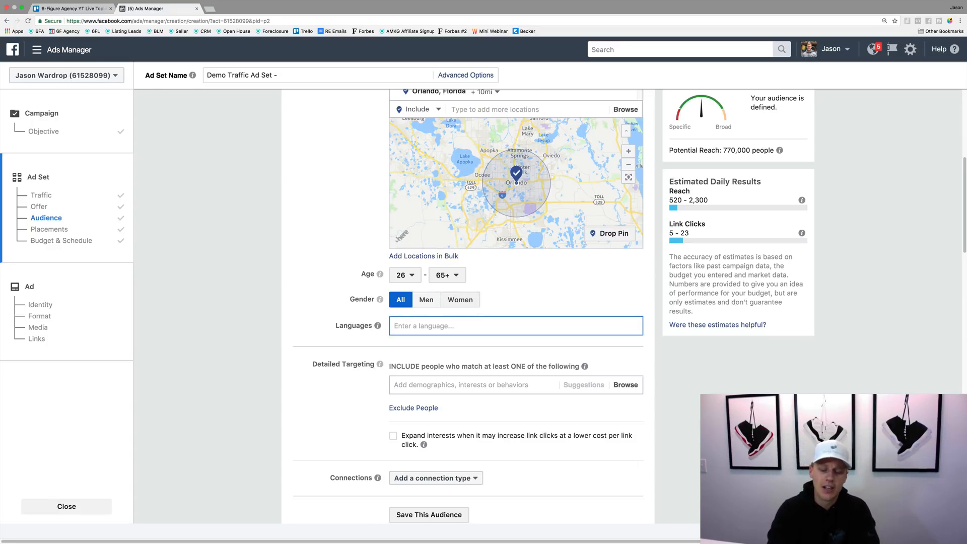
text(en)
key(Return)
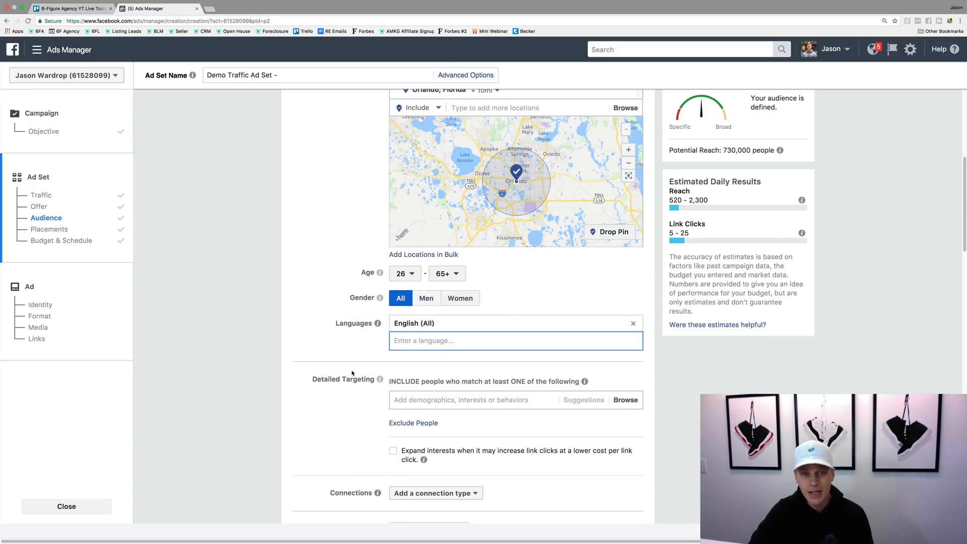
Browse the demographics categories in detailed targeting and examine the education level options
scroll(384, 375, down, 3)
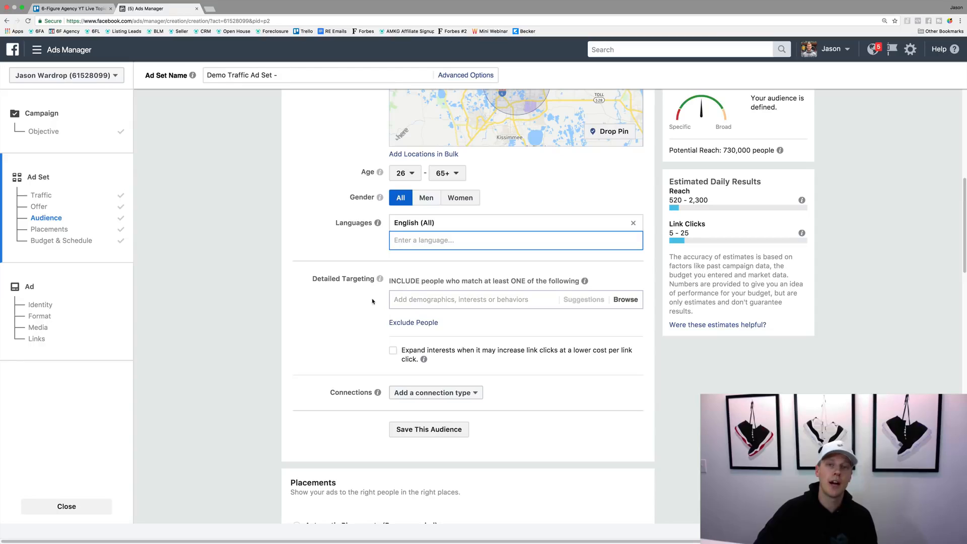
click(436, 299)
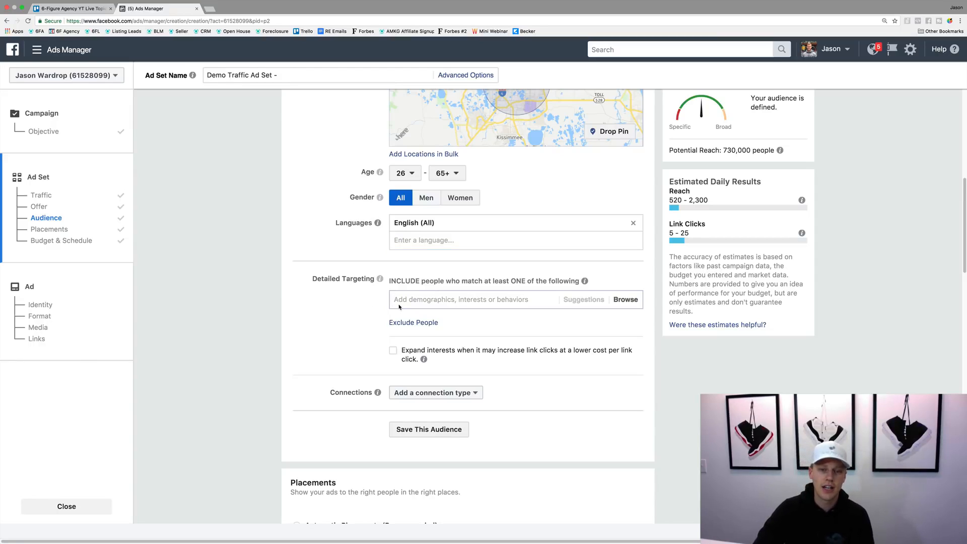
click(422, 299)
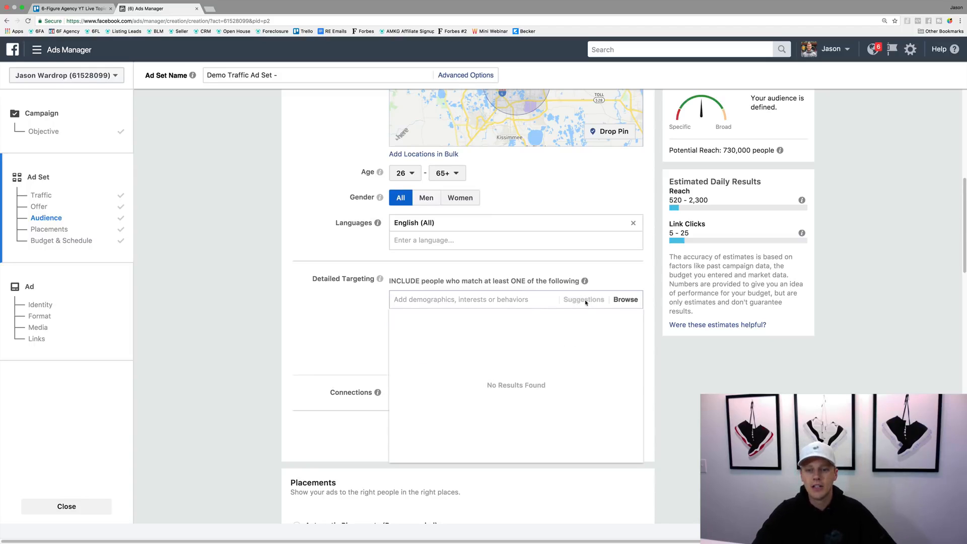
click(629, 299)
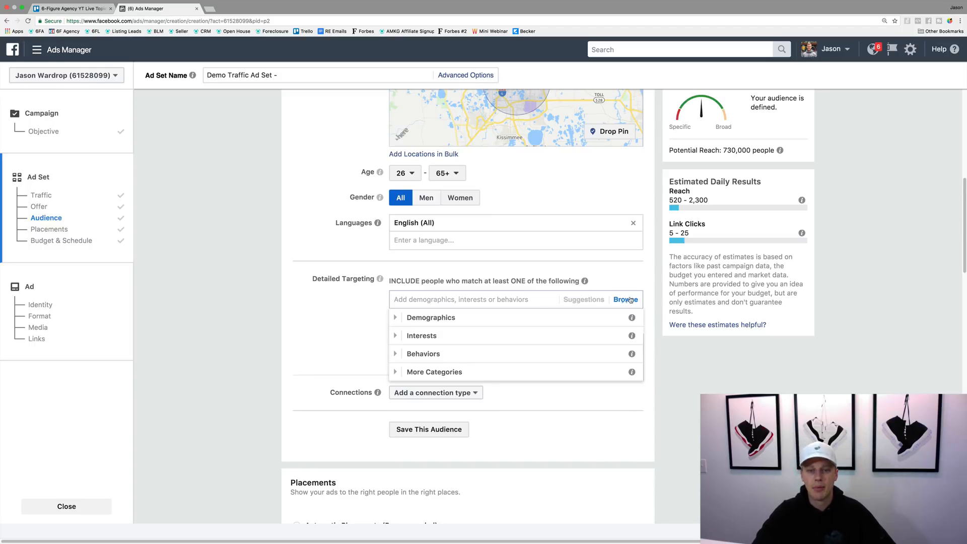
click(396, 318)
click(404, 335)
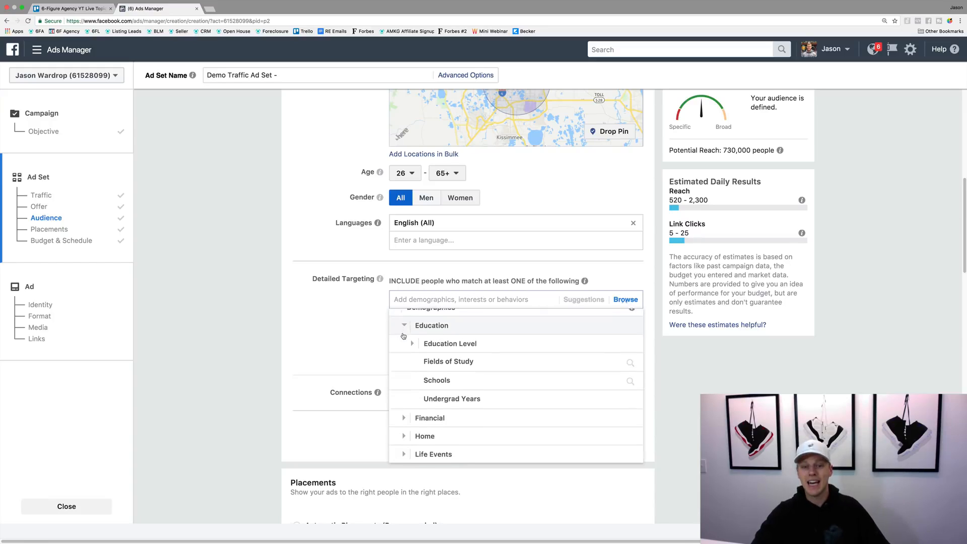
click(414, 334)
scroll(411, 335, down, 1)
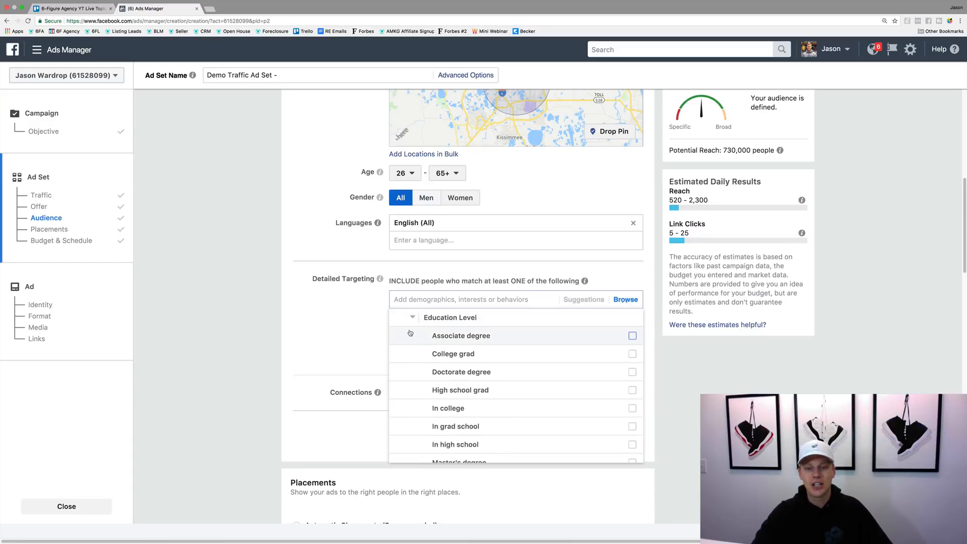
mouse_move(464, 354)
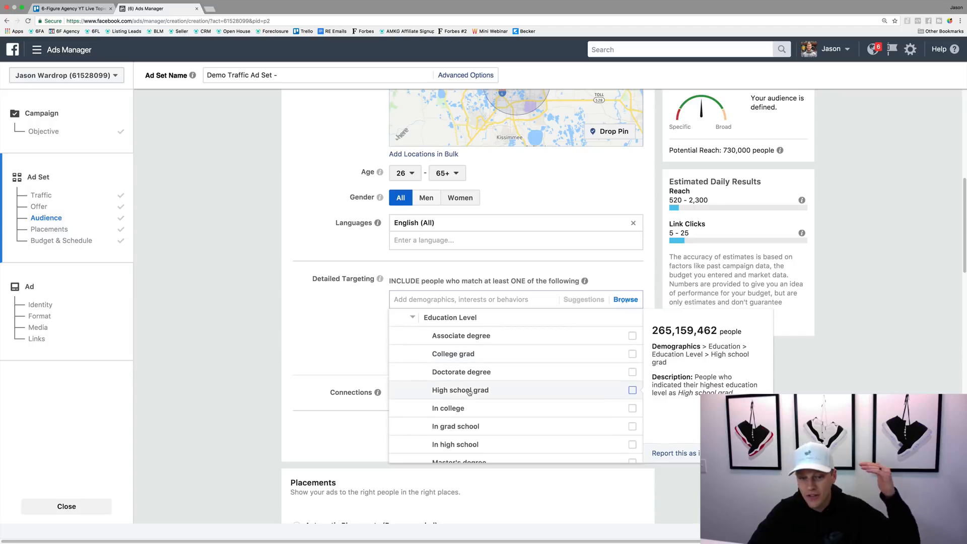
scroll(474, 407, down, 1)
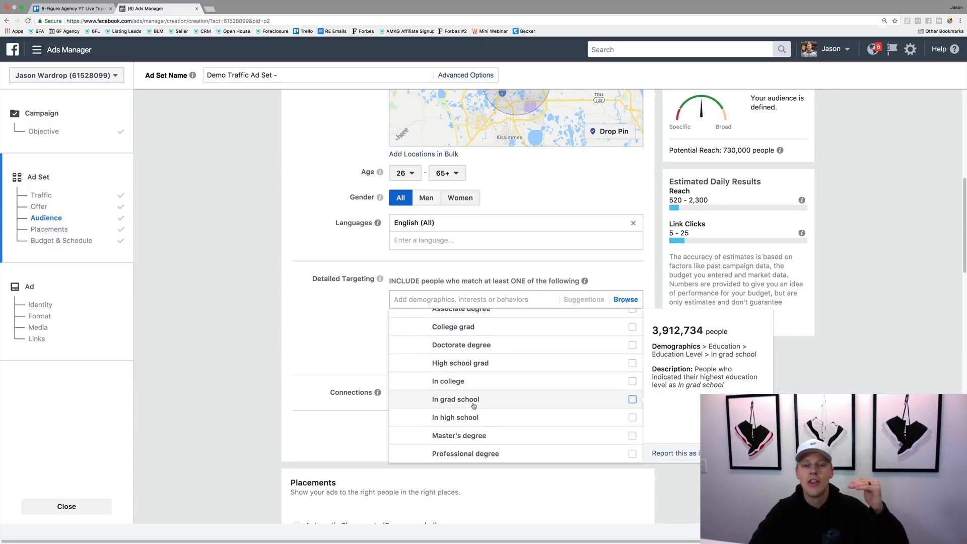
scroll(473, 407, down, 1)
scroll(473, 407, down, 5)
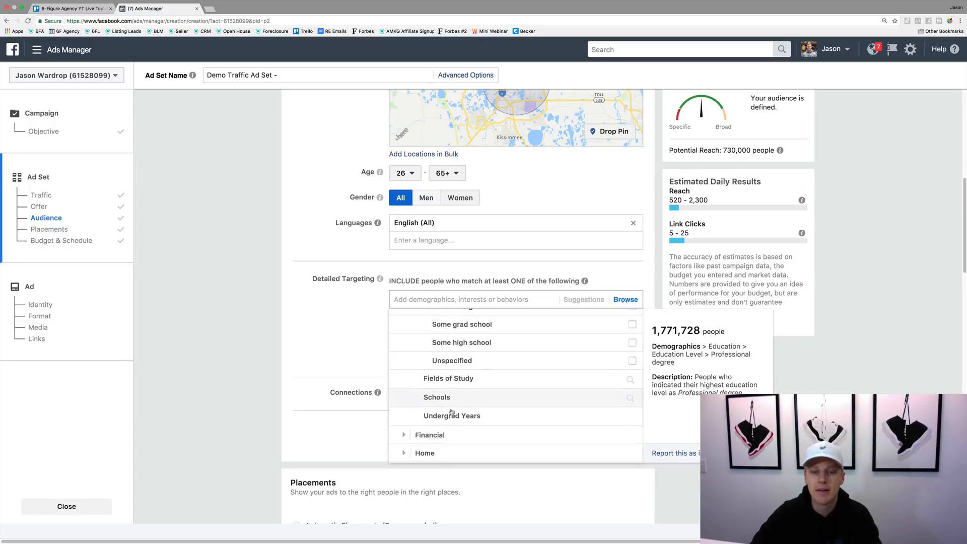
Examine the income and net worth brackets offered under the Financial demographics
scroll(452, 412, down, 1)
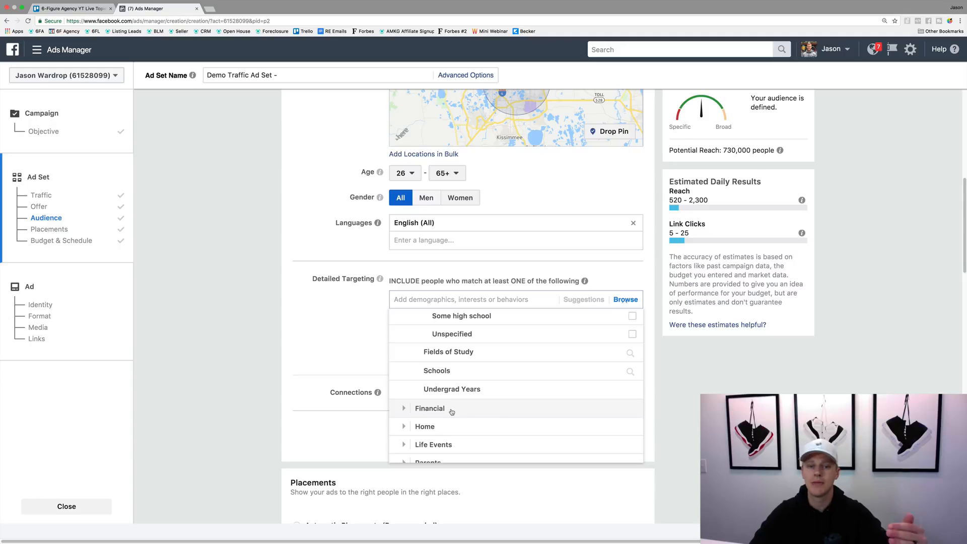
click(402, 410)
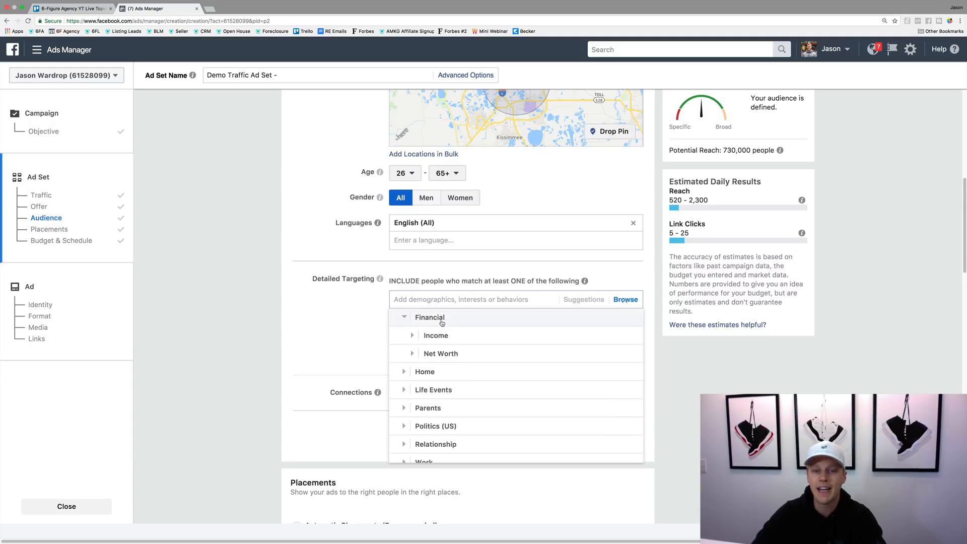
click(412, 337)
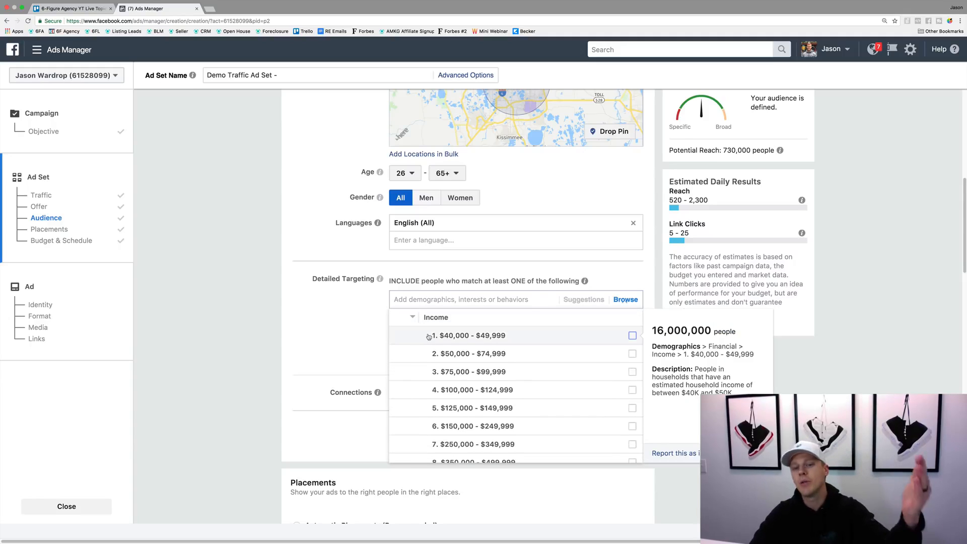
scroll(450, 360, down, 3)
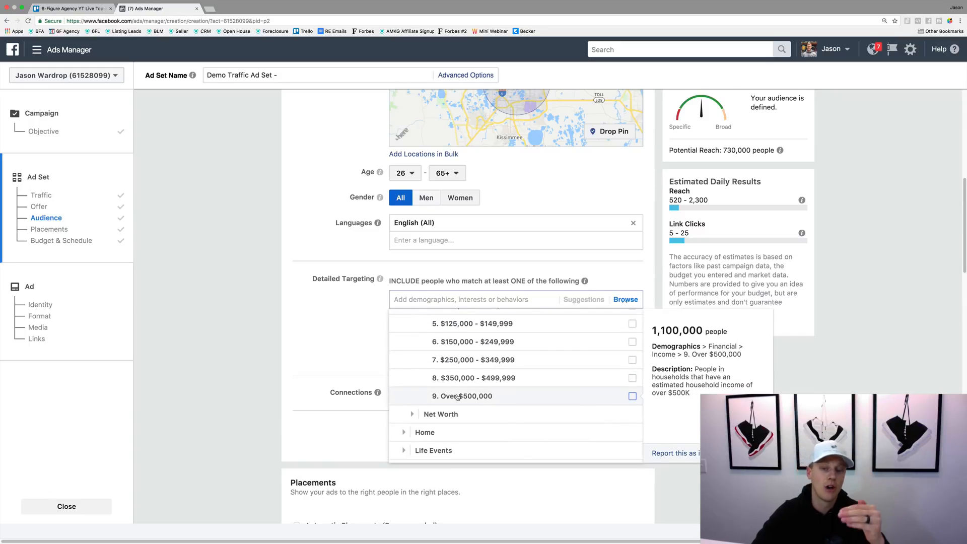
scroll(477, 390, up, 1)
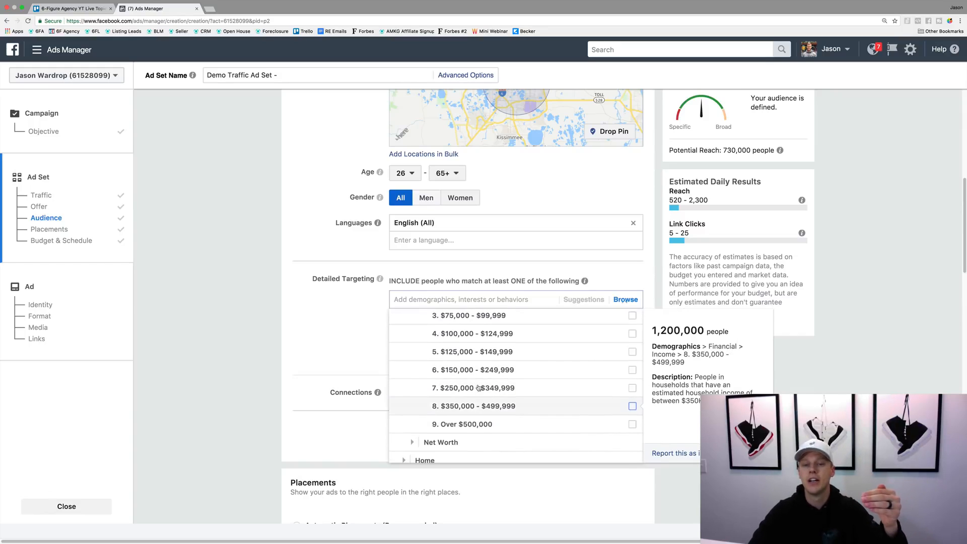
scroll(479, 387, up, 3)
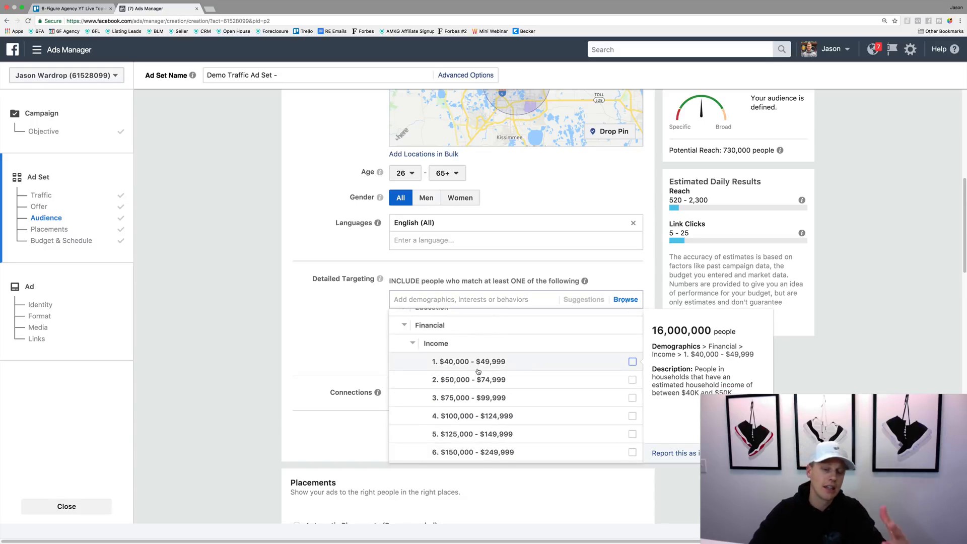
scroll(477, 375, down, 4)
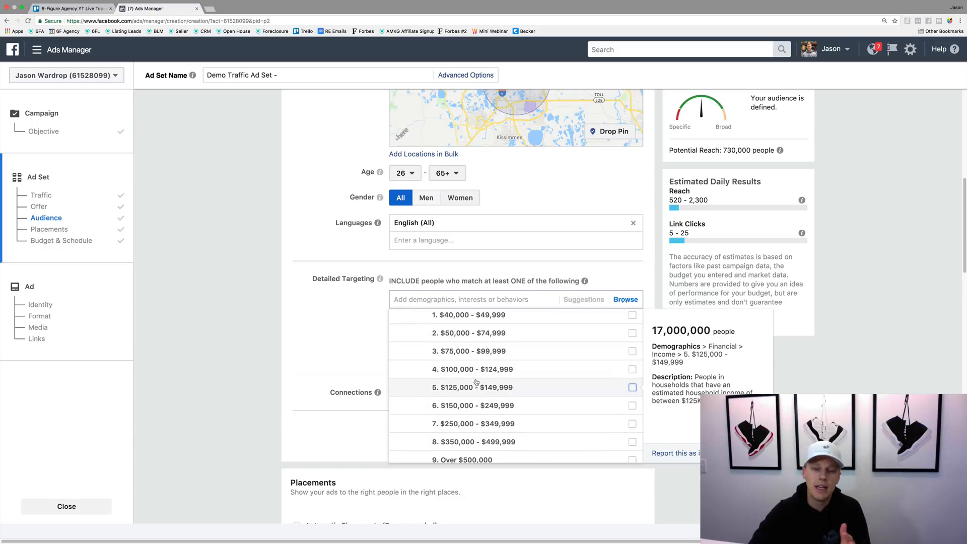
click(425, 428)
scroll(430, 408, down, 3)
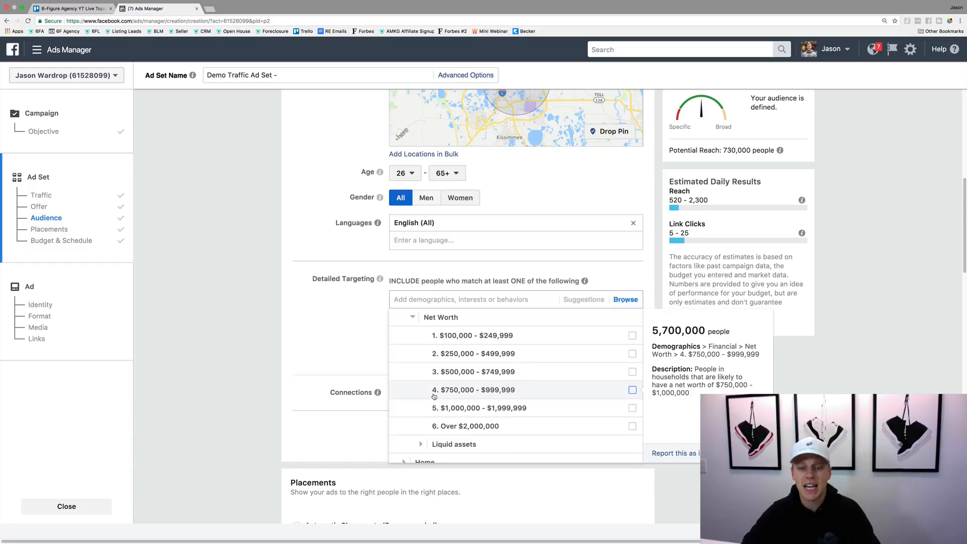
Examine the home ownership options under the Home demographics and the categories that follow
scroll(434, 396, down, 3)
click(404, 385)
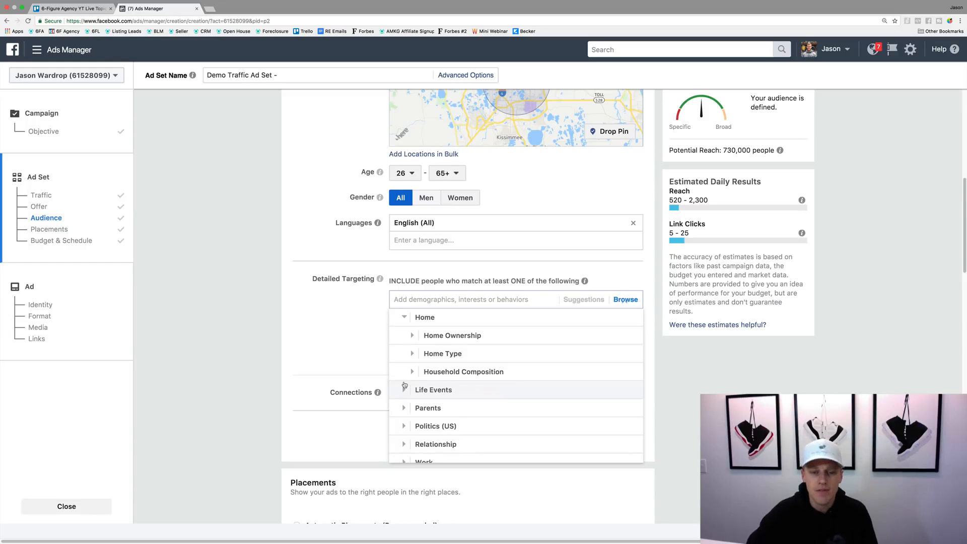
click(412, 336)
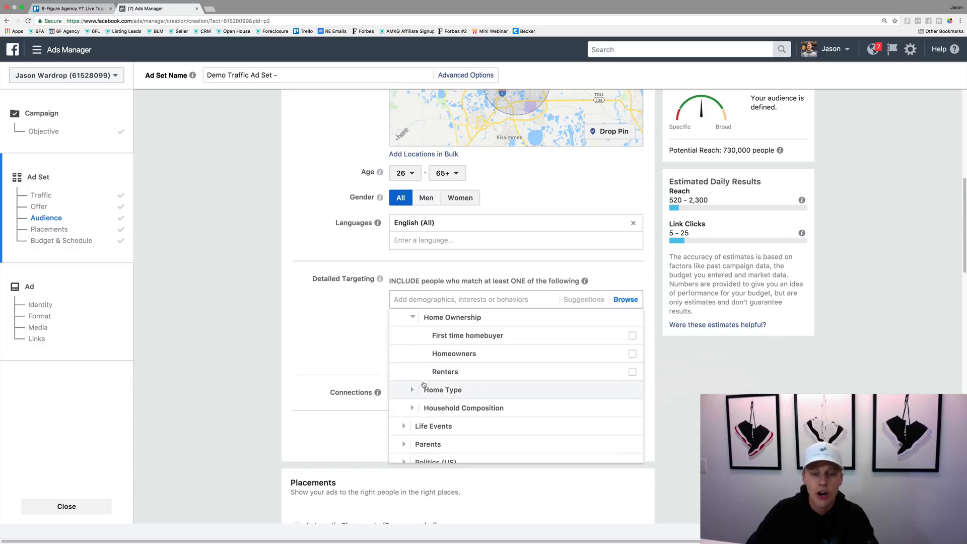
scroll(410, 391, down, 3)
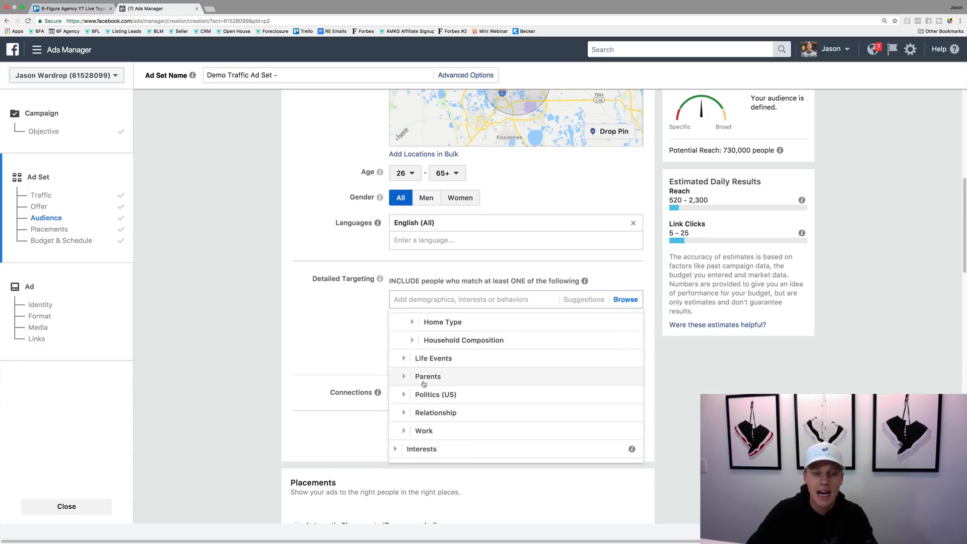
Examine the Interests categories in detailed targeting, including the subcategories of Shopping and fashion
click(401, 448)
scroll(458, 378, down, 3)
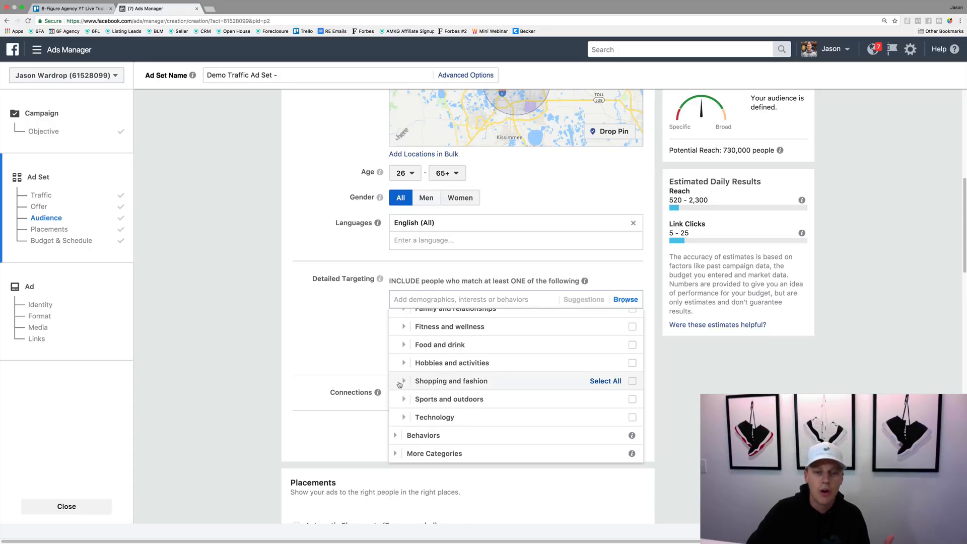
click(404, 381)
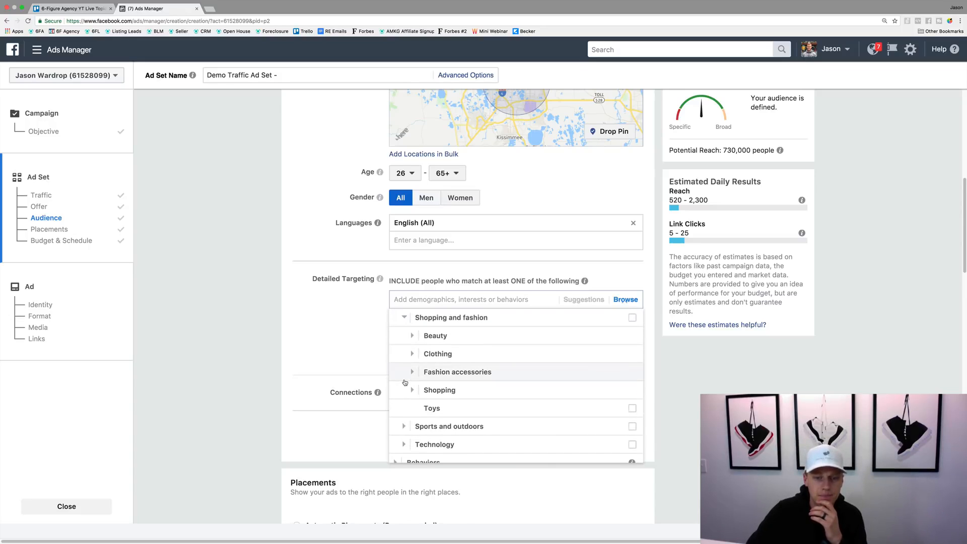
scroll(405, 383, down, 3)
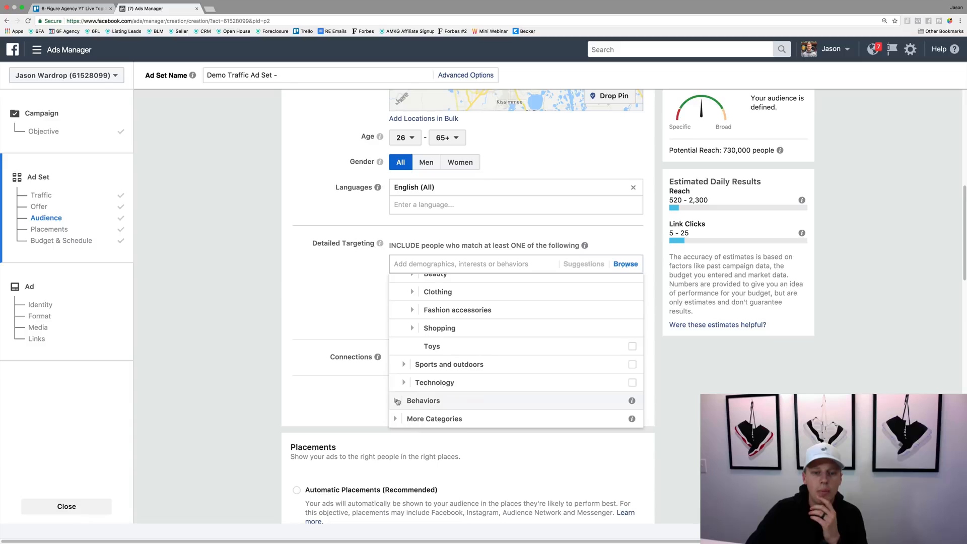
Examine the Buyer profiles options within Purchase behavior in the Behaviors category
click(397, 401)
scroll(425, 320, down, 1)
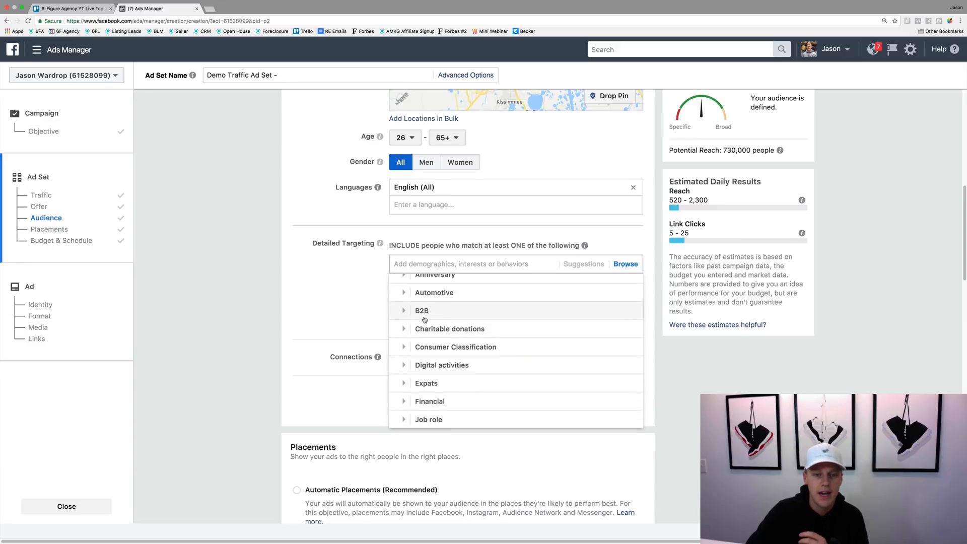
scroll(425, 320, down, 5)
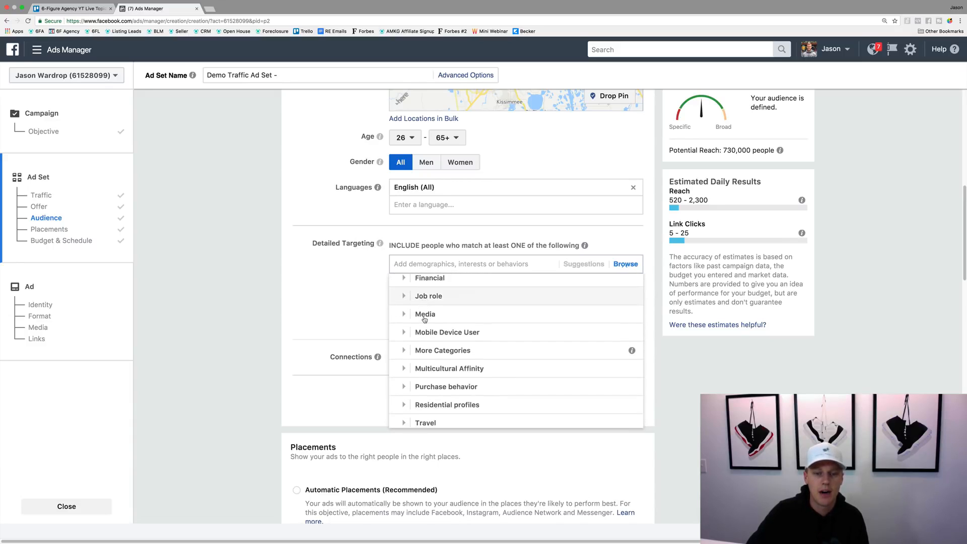
click(402, 375)
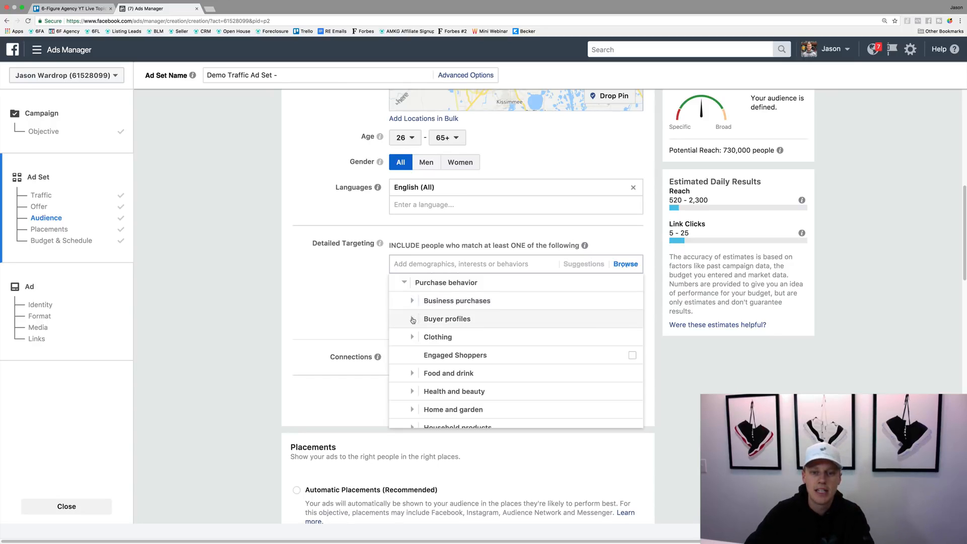
click(413, 319)
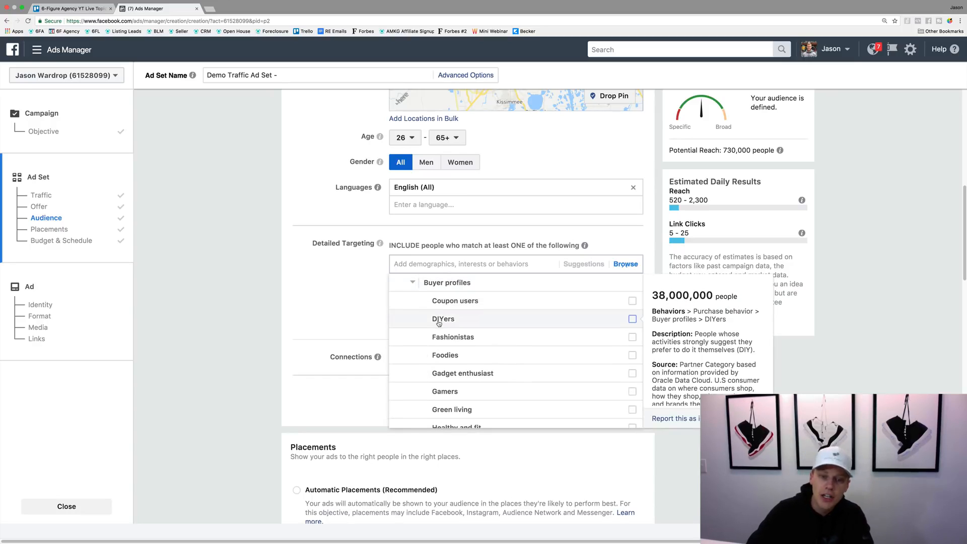
scroll(440, 320, down, 2)
scroll(439, 323, down, 3)
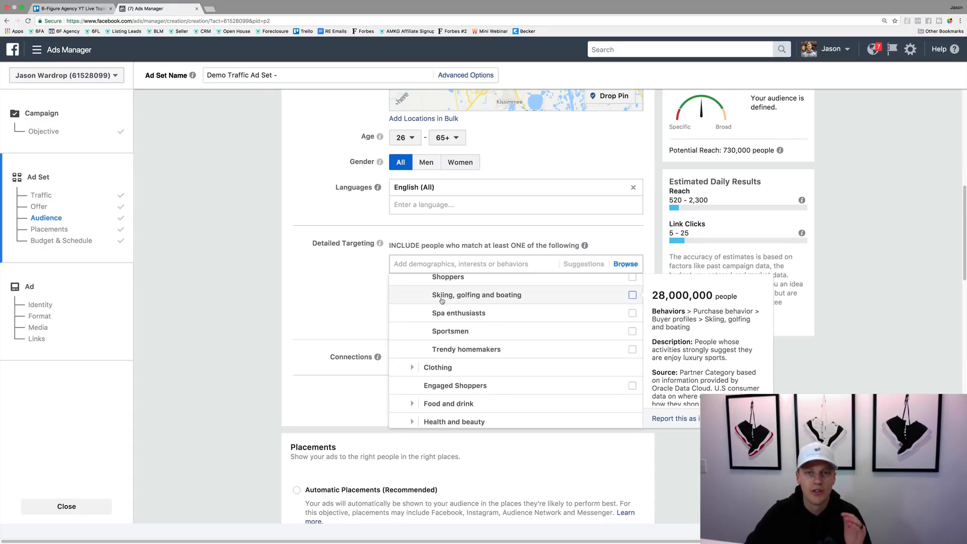
Look through the remaining purchase behavior groups and More Categories, and close the detailed targeting list
scroll(441, 301, down, 5)
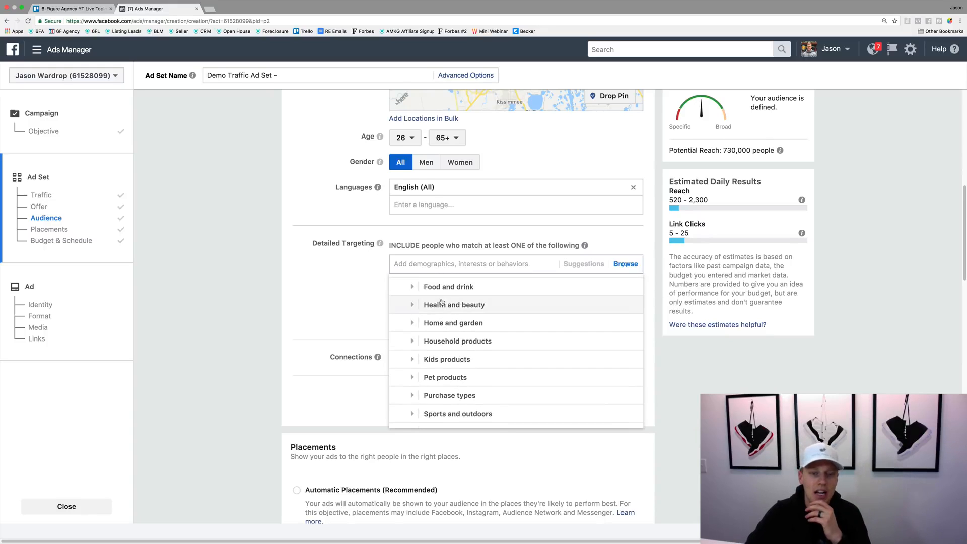
scroll(442, 302, down, 3)
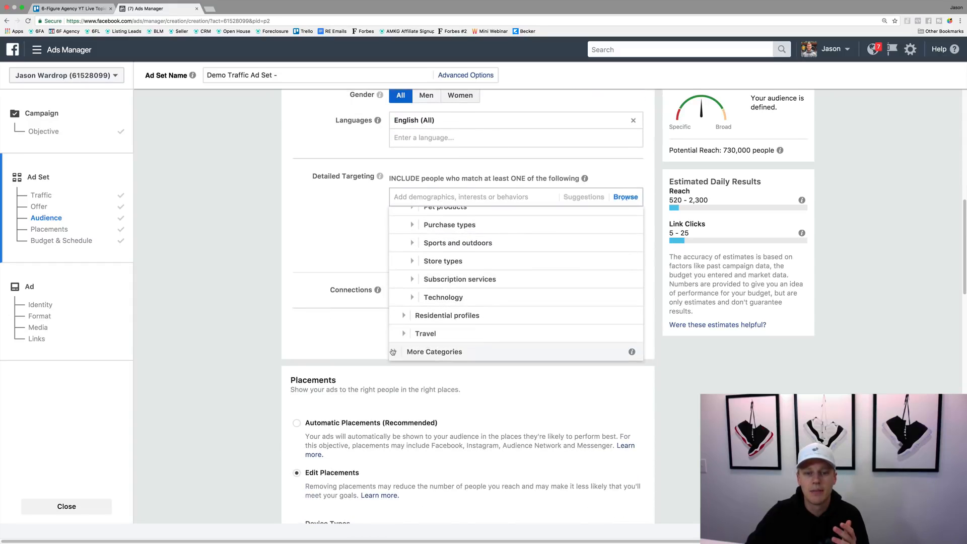
click(395, 352)
click(307, 248)
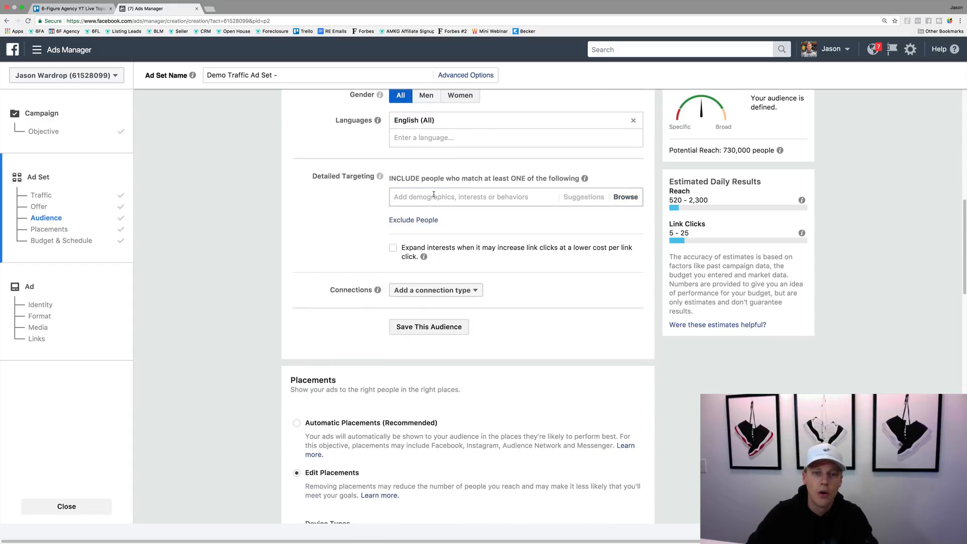
Search detailed targeting for "real estate" and close the suggestions without adding any
text(re)
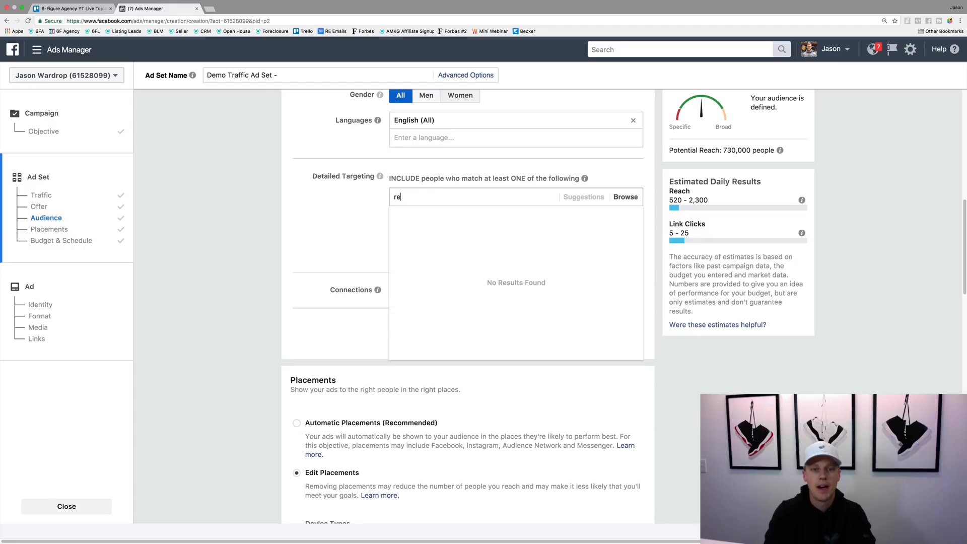
text(al estate)
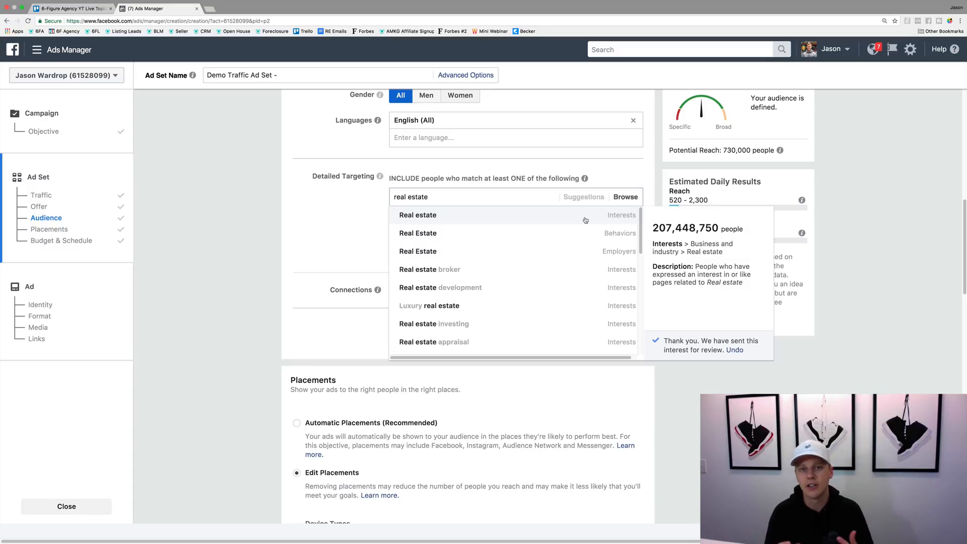
click(312, 249)
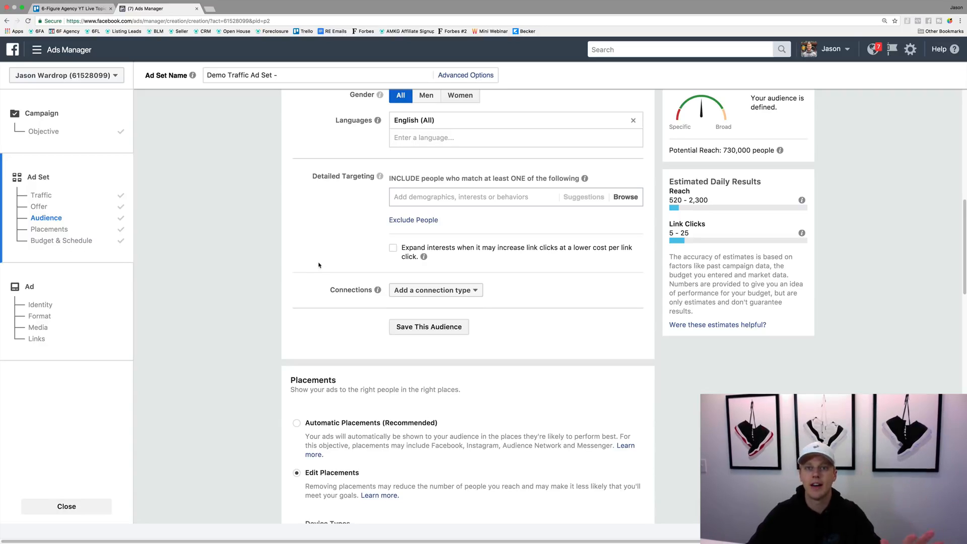
Examine the Facebook Pages connection types and close the list without choosing one
click(422, 292)
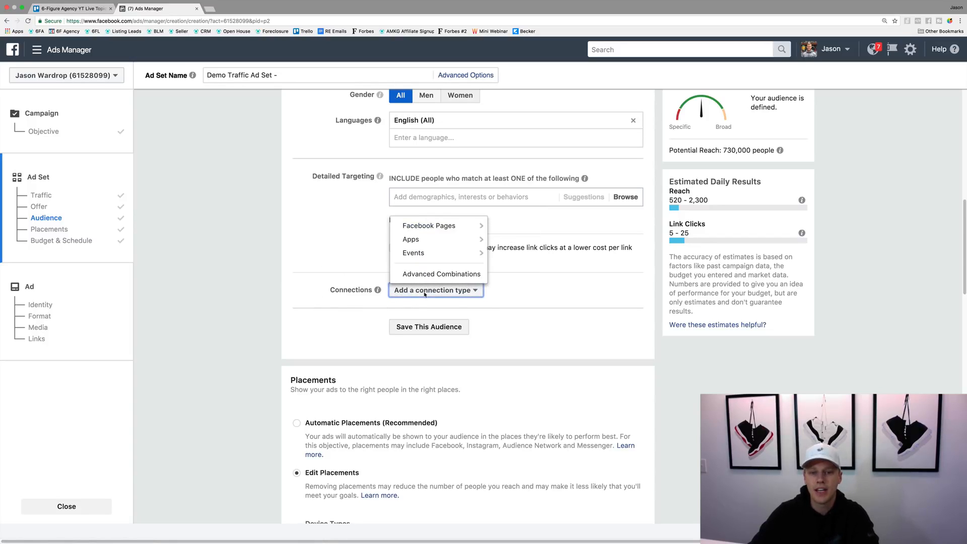
mouse_move(473, 243)
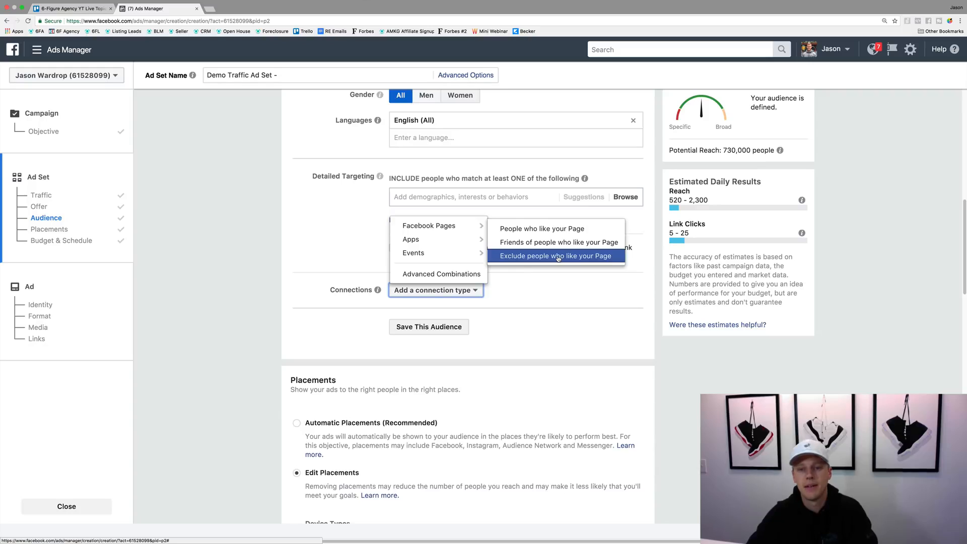
click(289, 327)
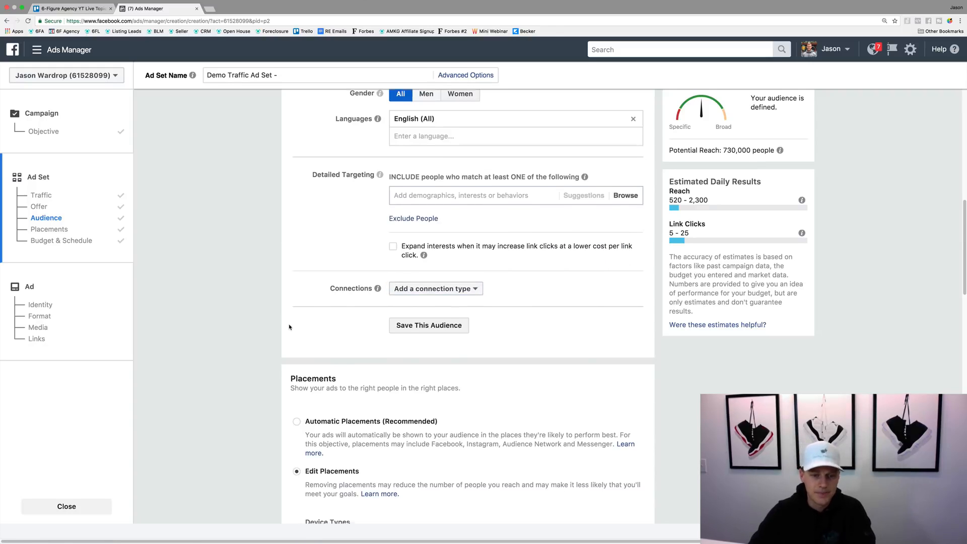
Switch the ad set to Automatic Placements and back to Edit Placements
scroll(289, 327, down, 4)
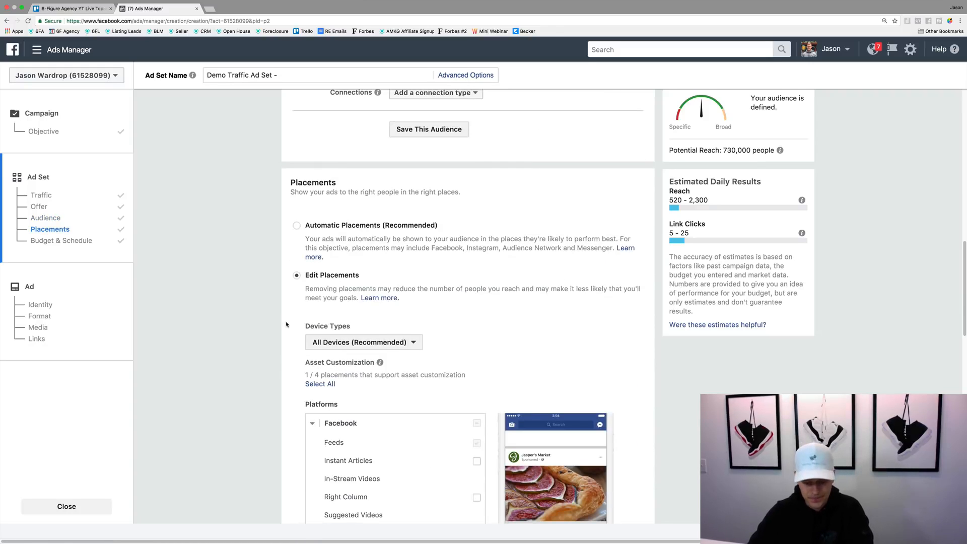
click(296, 225)
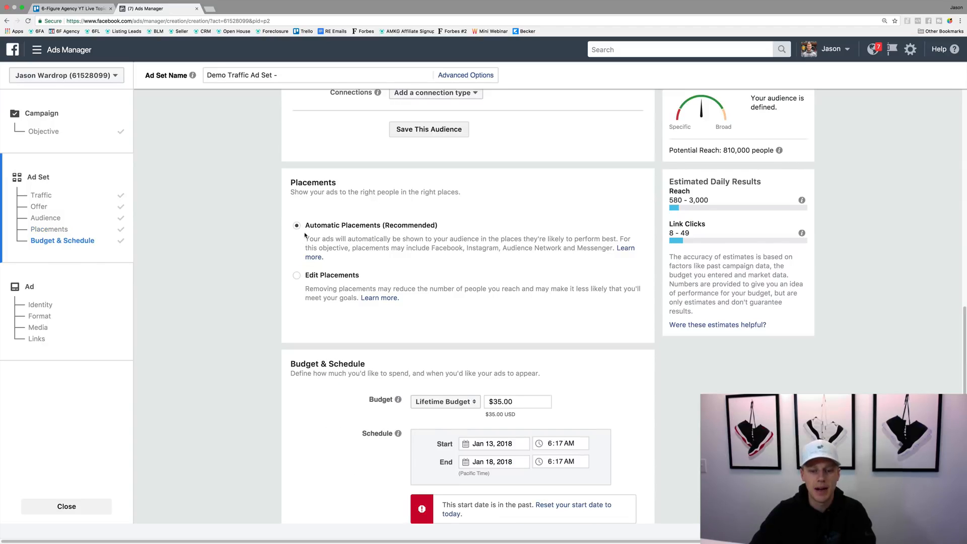
click(297, 275)
scroll(292, 287, down, 4)
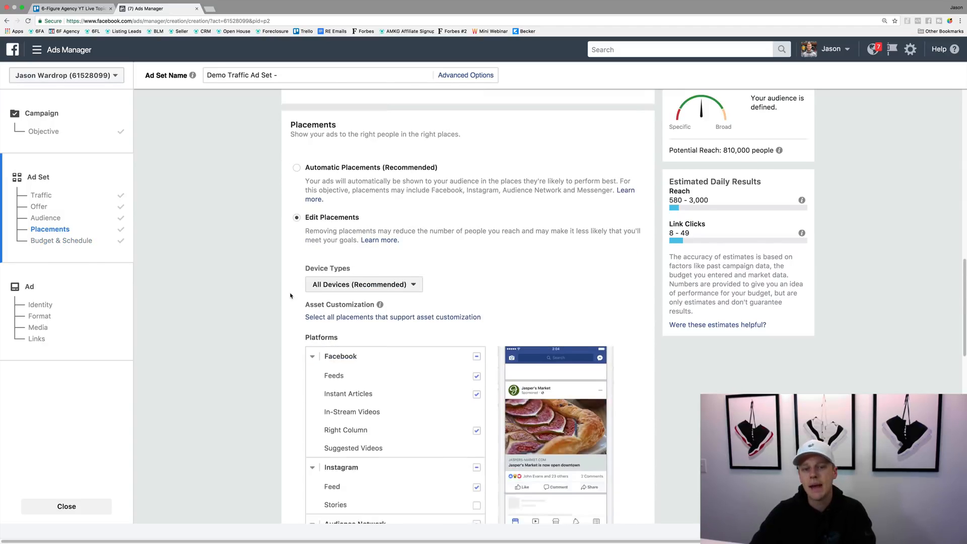
Examine the device type options for the placements, keeping All Devices (Recommended)
scroll(287, 282, down, 1)
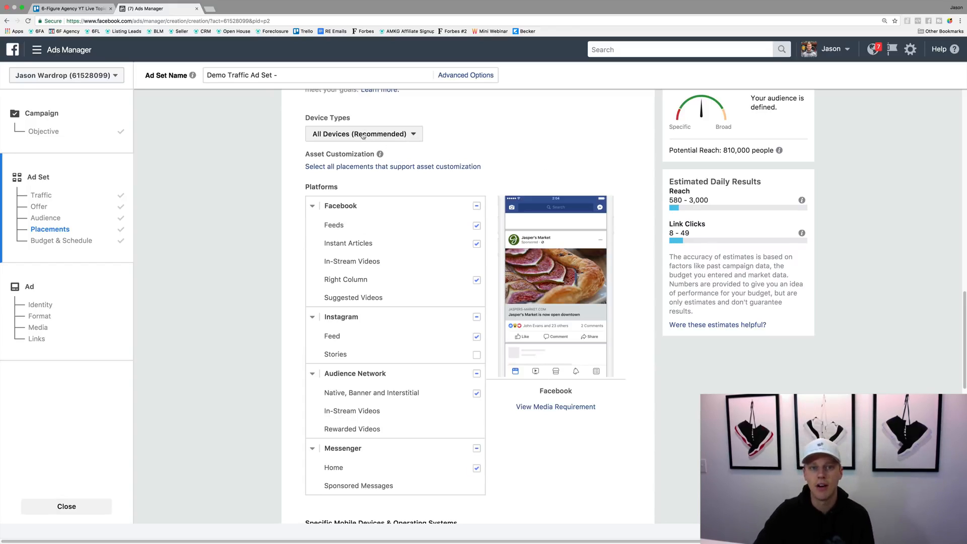
click(330, 135)
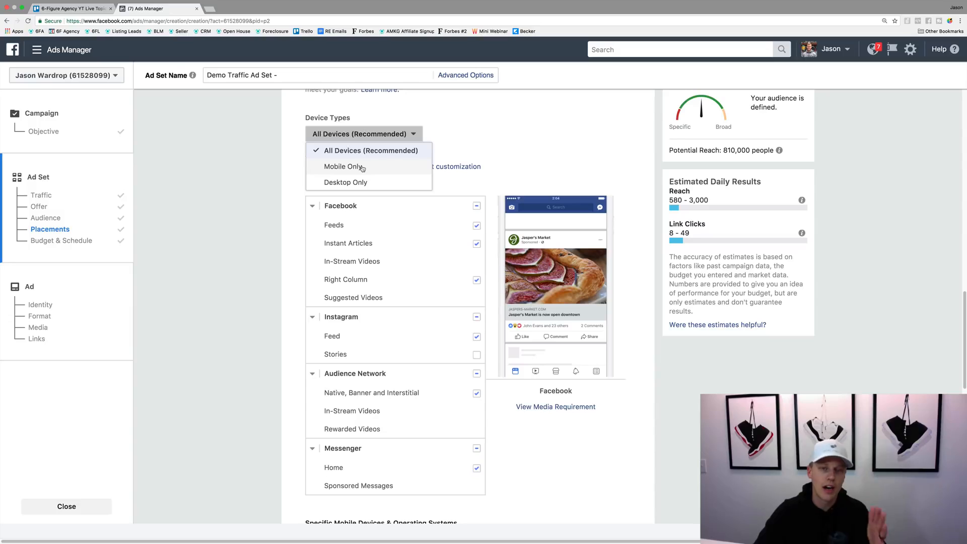
click(468, 151)
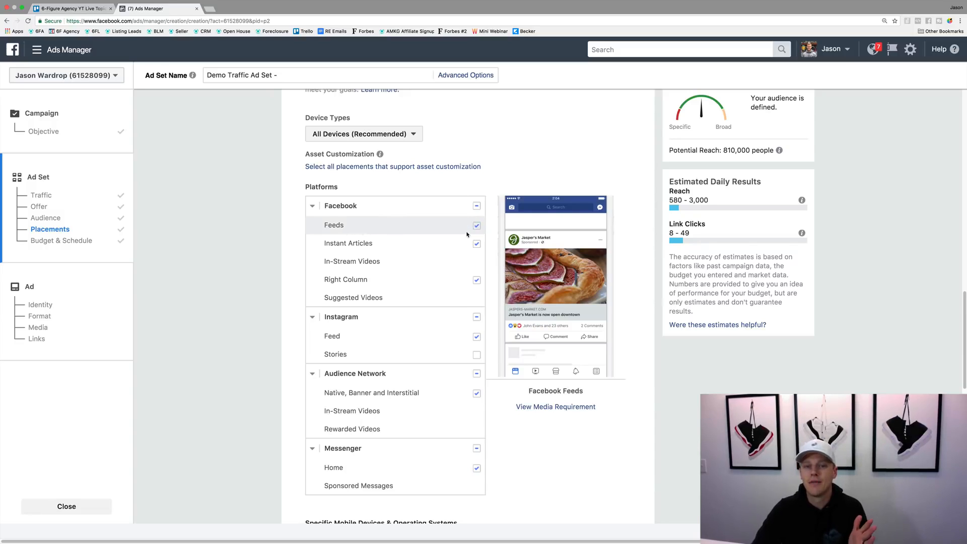
Limit the placements to Facebook Feeds by removing Instant Articles, Right Column, Instagram, Audience Network and Messenger
click(476, 244)
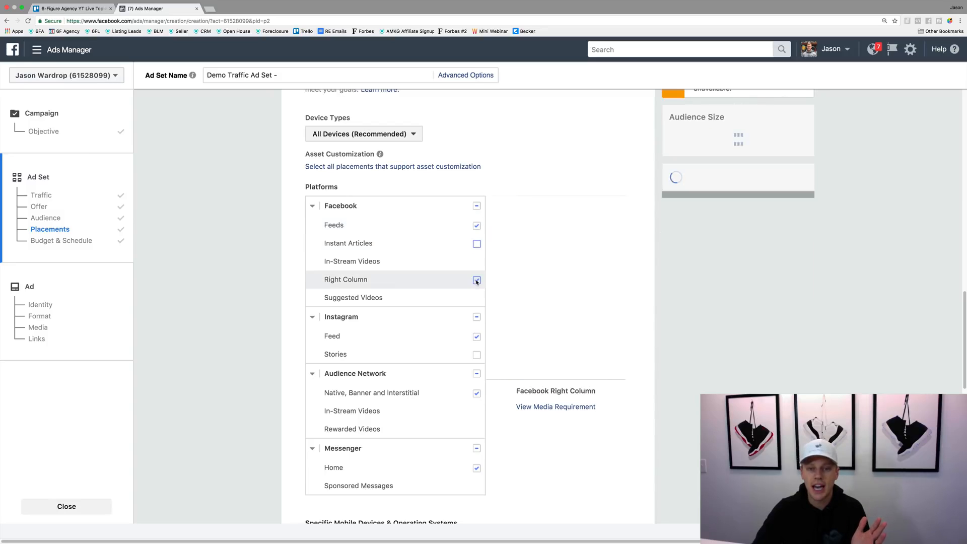
click(476, 280)
click(476, 317)
click(477, 373)
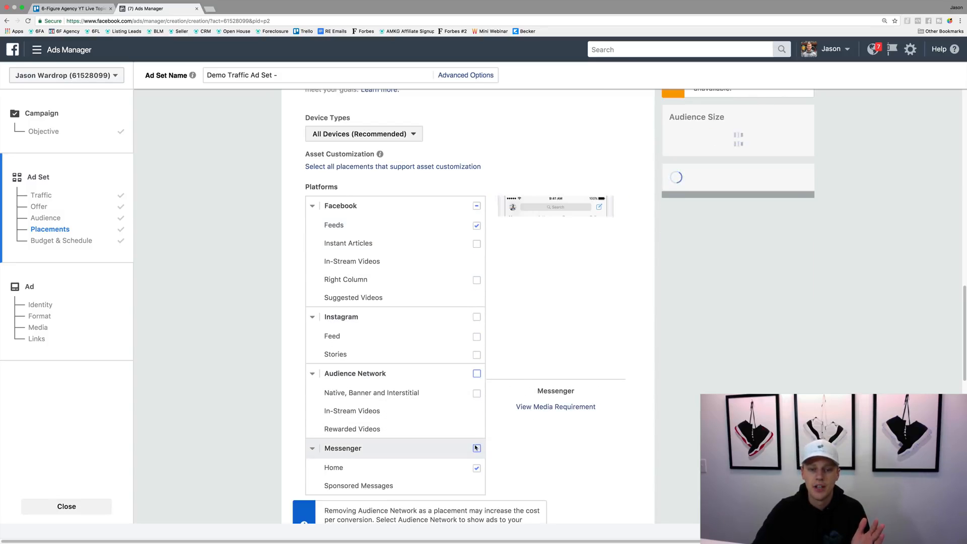
click(476, 449)
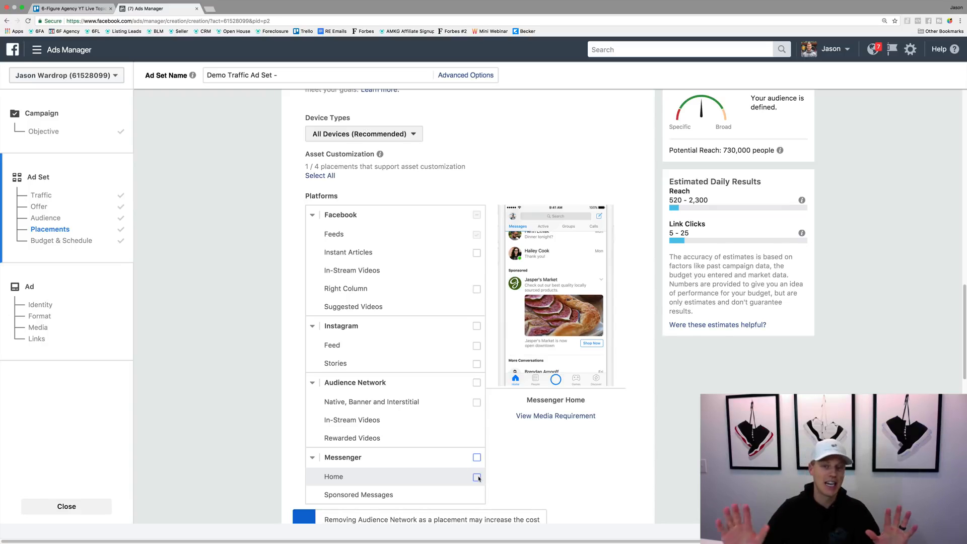
Change the ad set's budget type to Daily Budget
scroll(507, 418, down, 4)
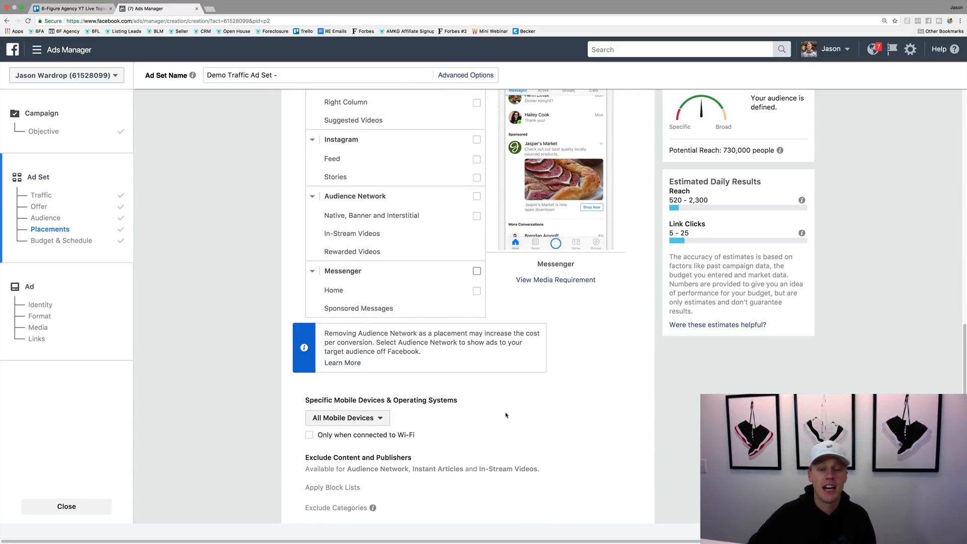
scroll(507, 416, down, 3)
scroll(474, 315, down, 1)
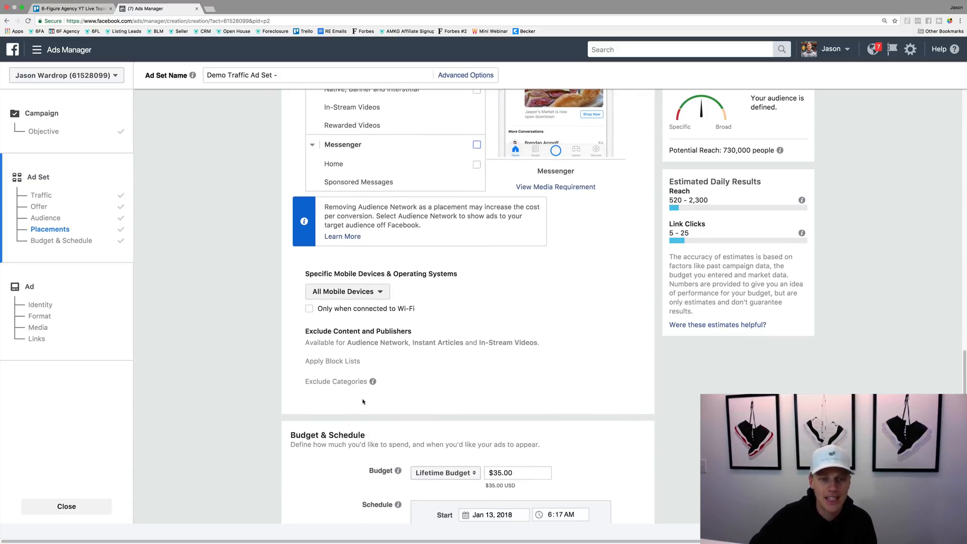
scroll(318, 394, down, 3)
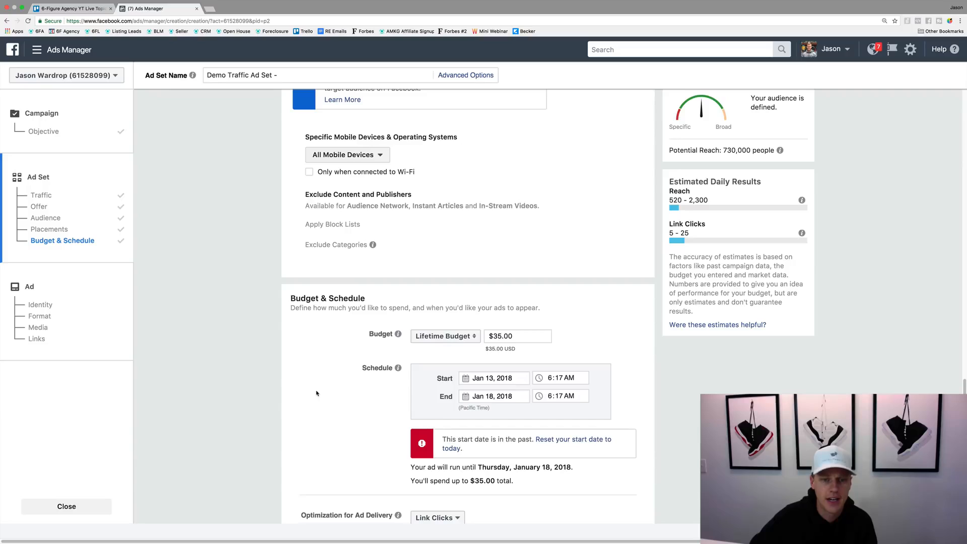
click(438, 338)
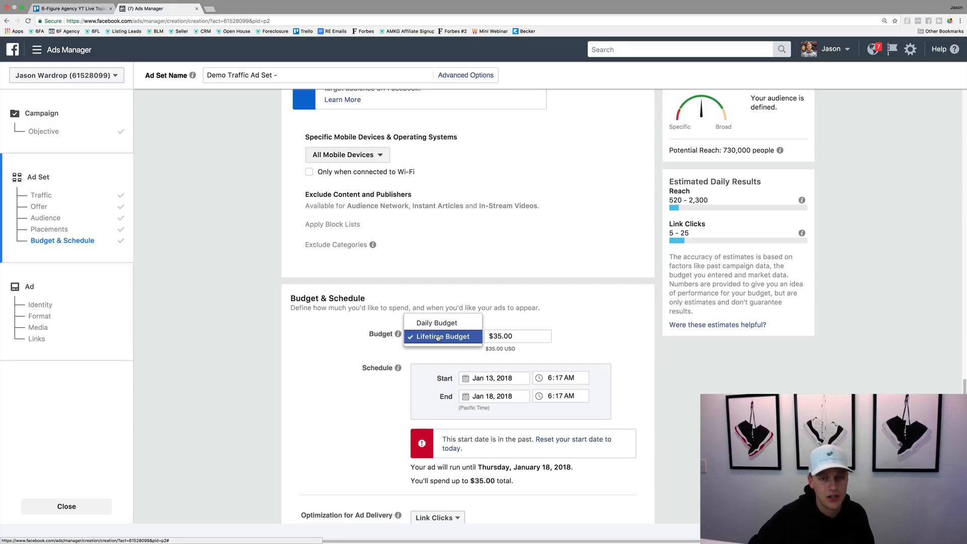
click(436, 324)
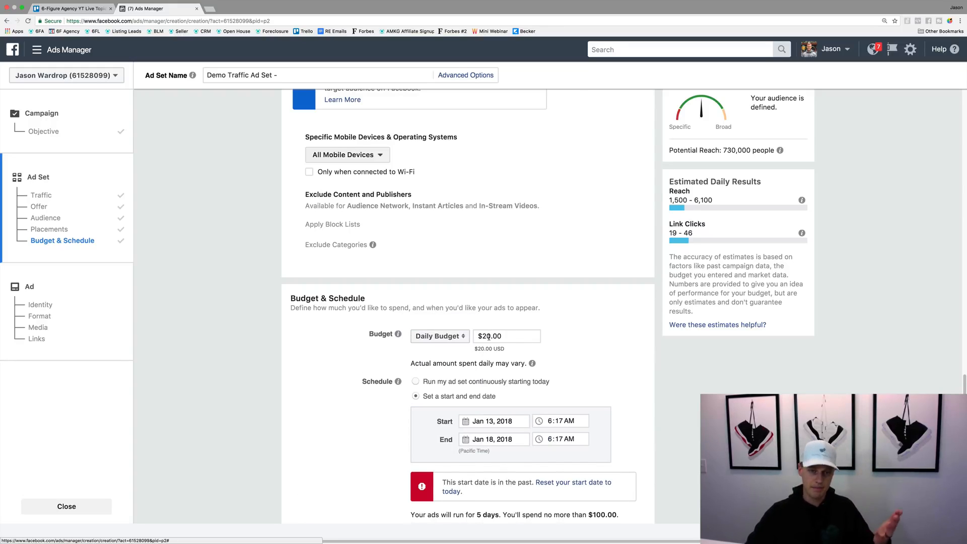
Set the daily budget to $10.00
drag(491, 336, 484, 336)
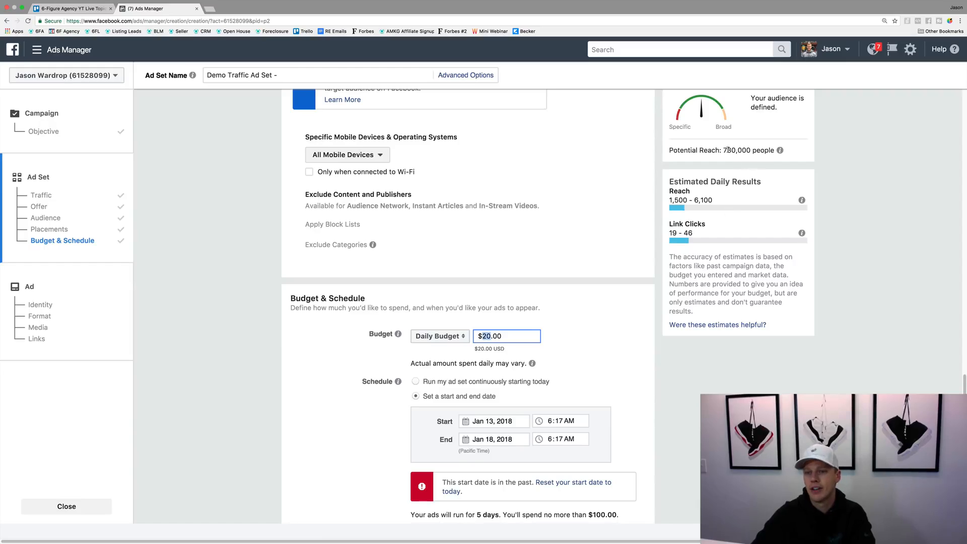
drag(724, 150, 736, 150)
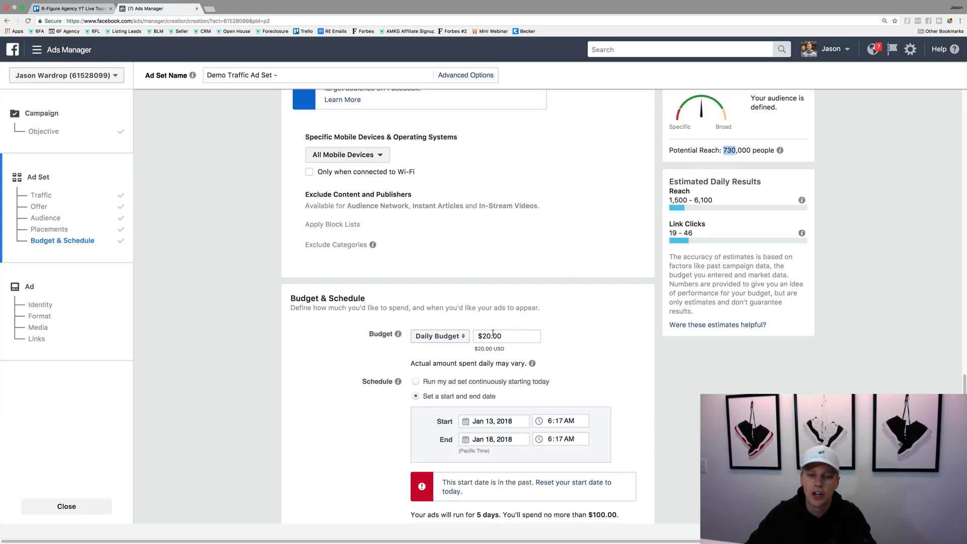
drag(492, 335, 484, 335)
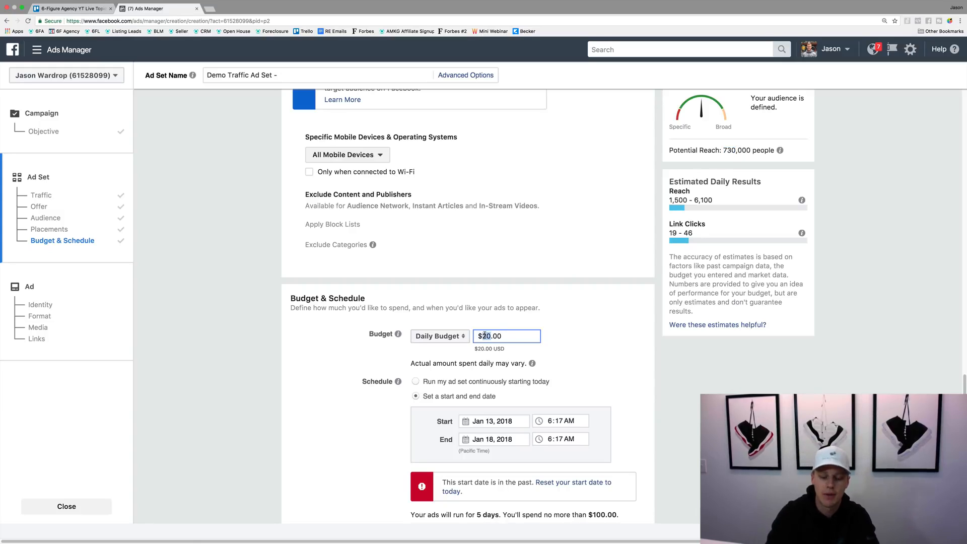
text(10)
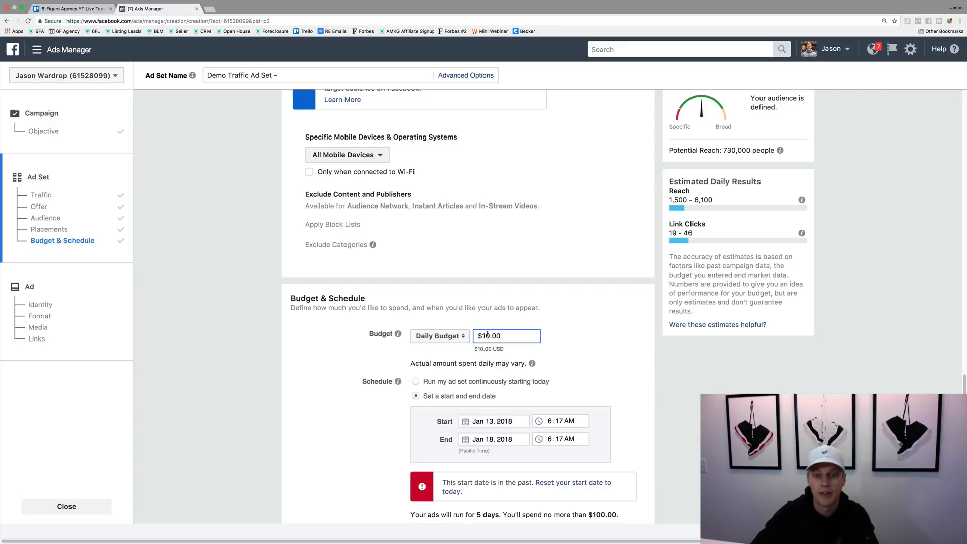
Set the ad set's start date to January 15, 2018 and its start time to 8:00 AM
click(637, 331)
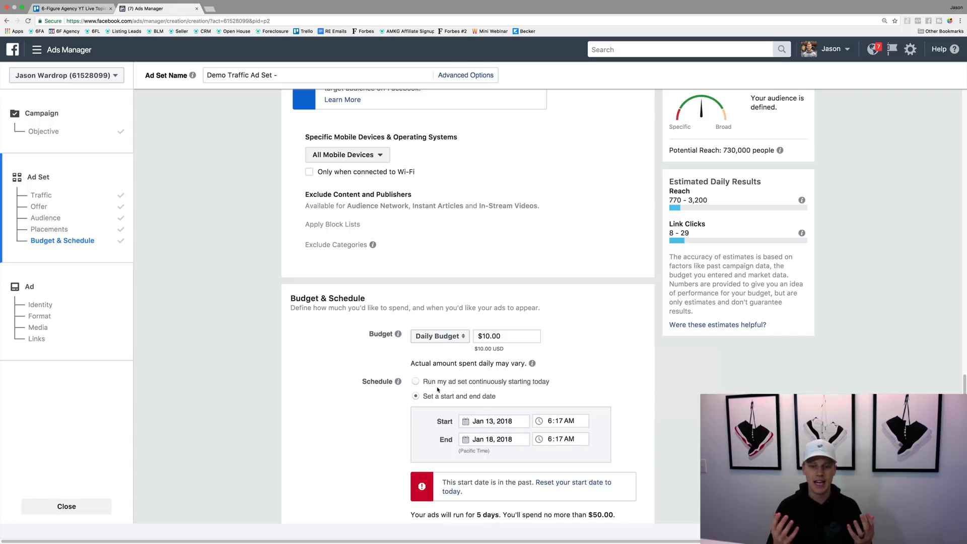
click(482, 420)
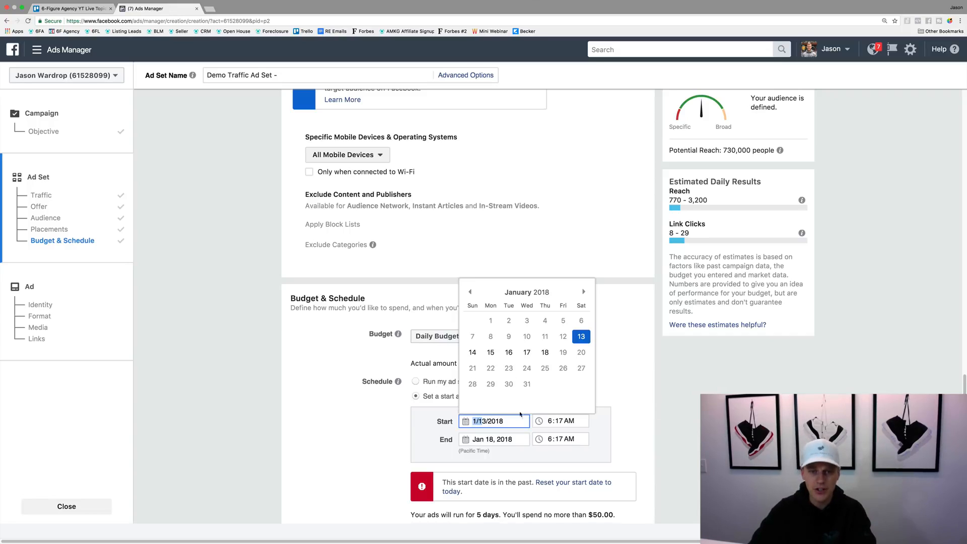
click(489, 353)
click(546, 419)
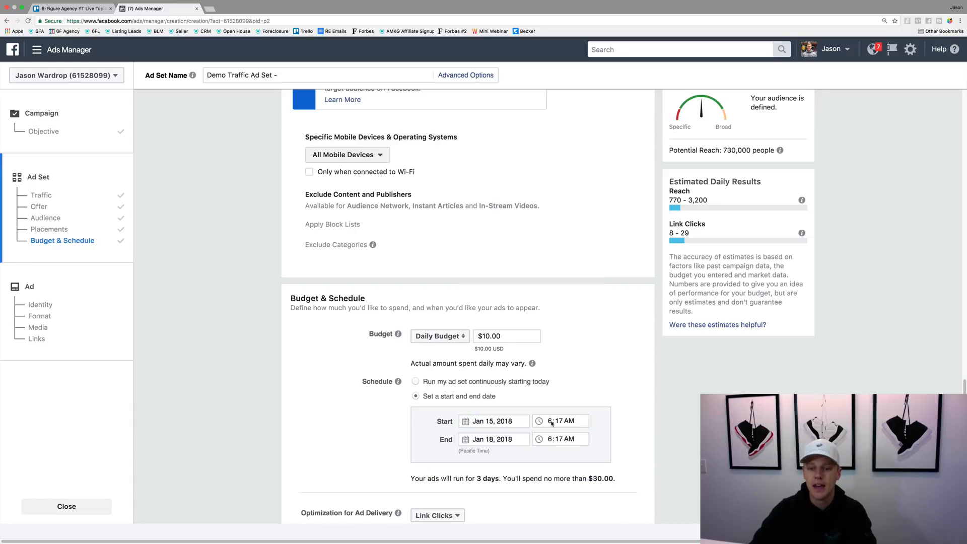
text(8)
key(Tab)
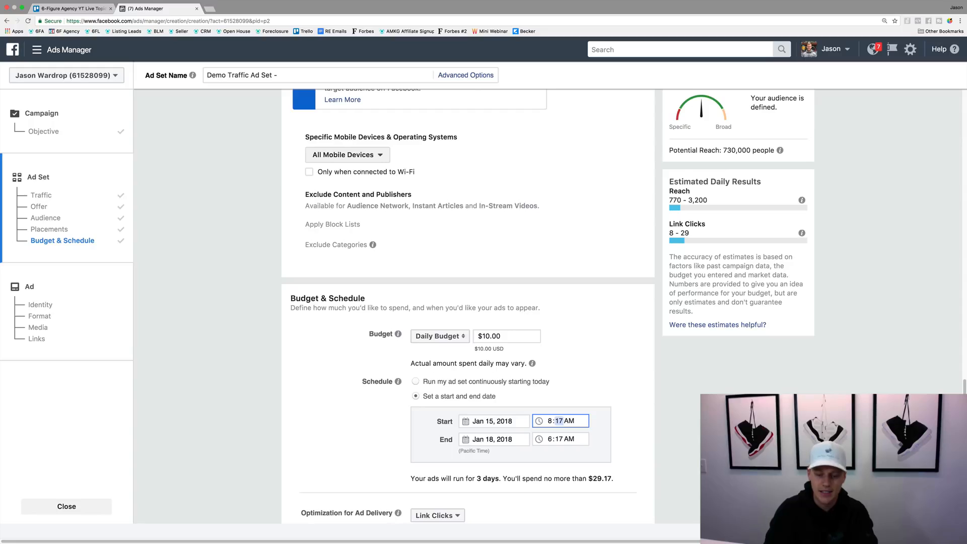
text(00)
click(635, 409)
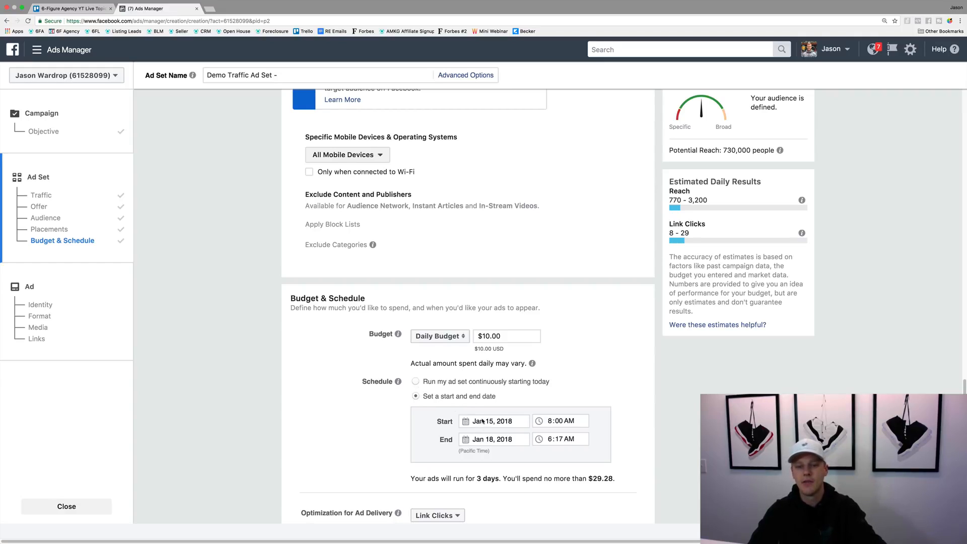
Reset the schedule by toggling continuous running and back to start and end dates, with the start at January 15, 2018, 8:00 AM
click(416, 382)
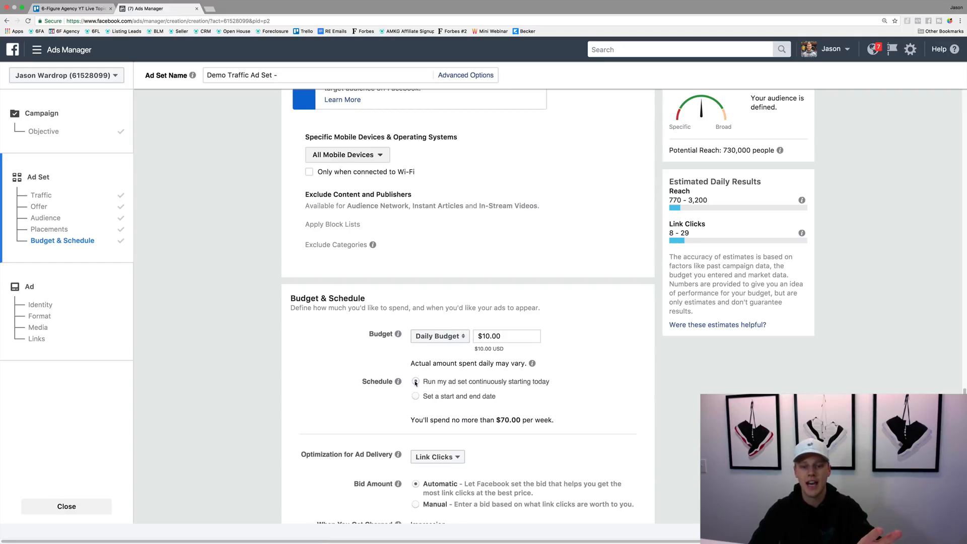
click(416, 397)
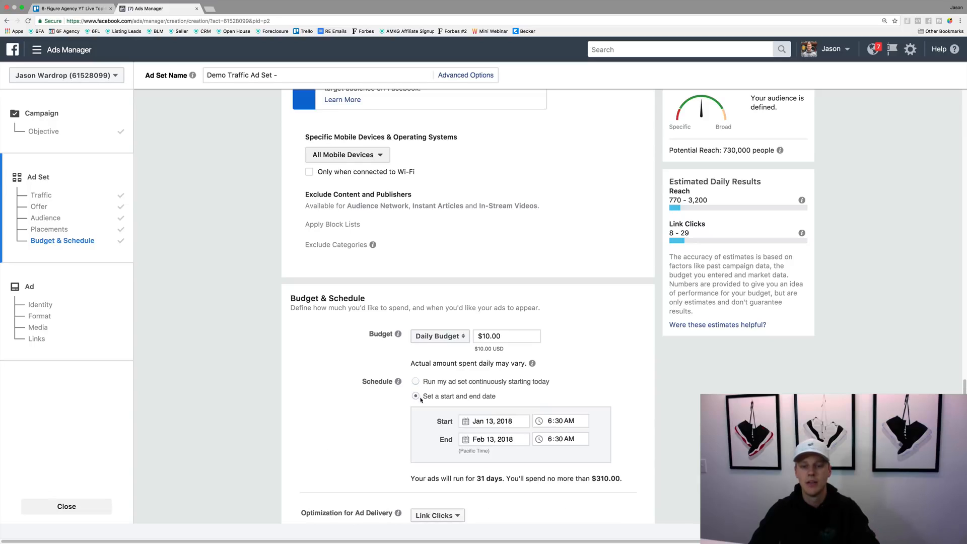
click(496, 420)
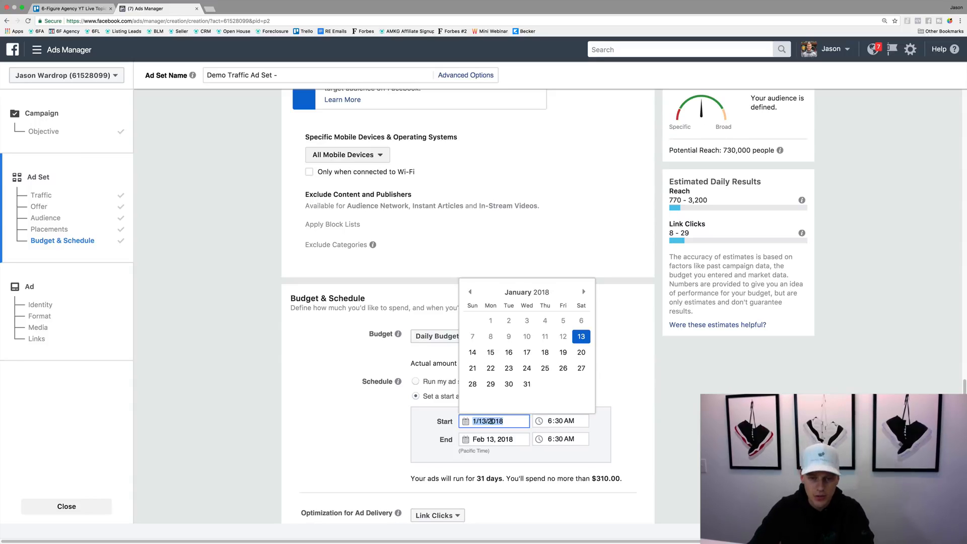
click(491, 355)
click(550, 422)
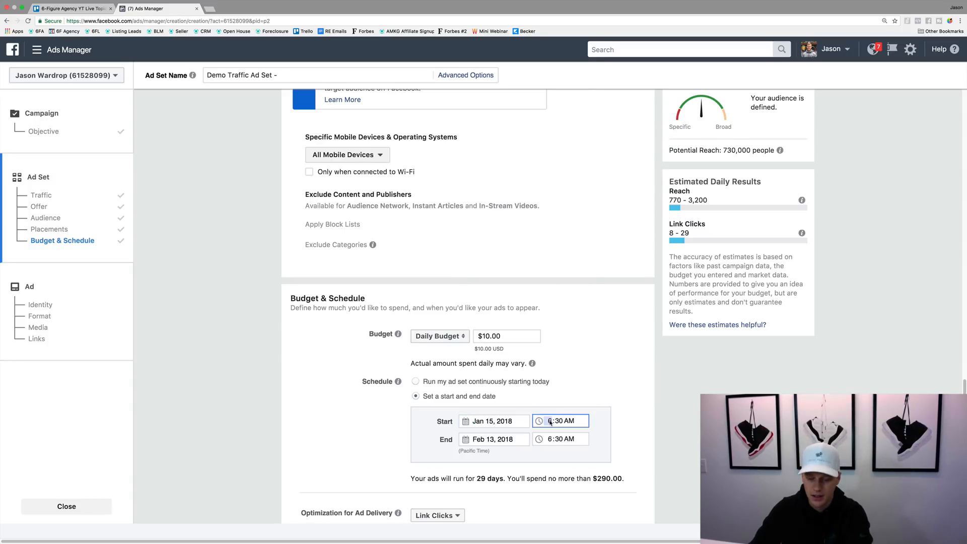
text(8:00)
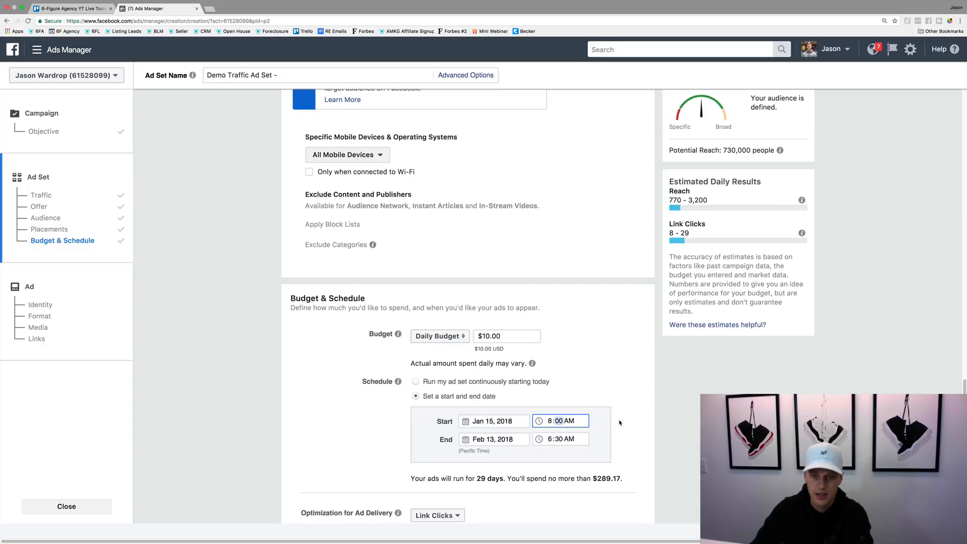
click(620, 421)
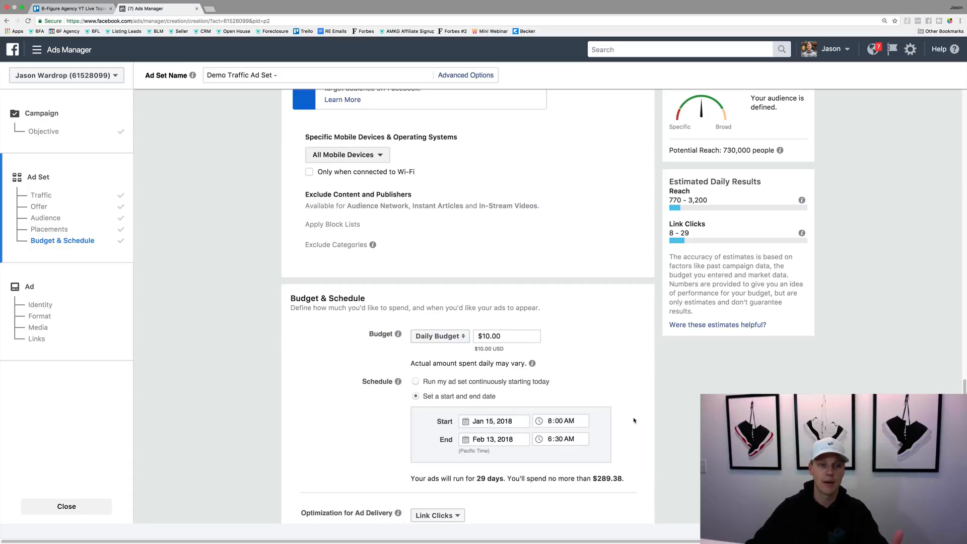
Keep the default optimization, bid and delivery options and continue to the ad setup
scroll(587, 307, down, 3)
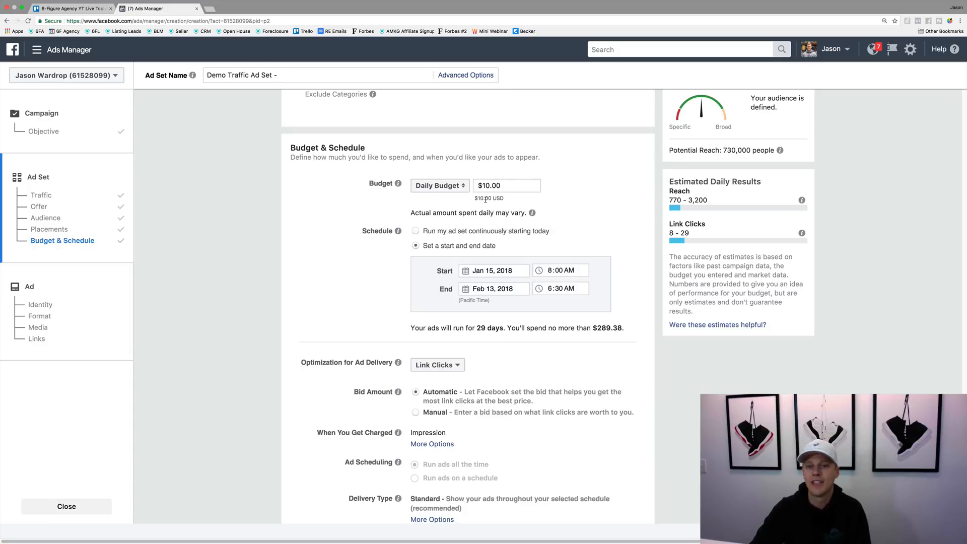
scroll(468, 252, down, 2)
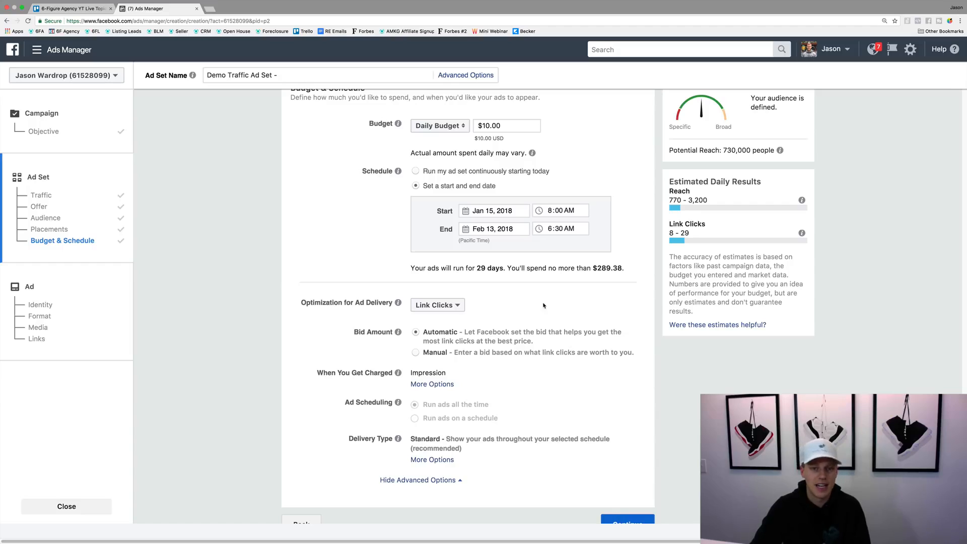
scroll(546, 308, down, 1)
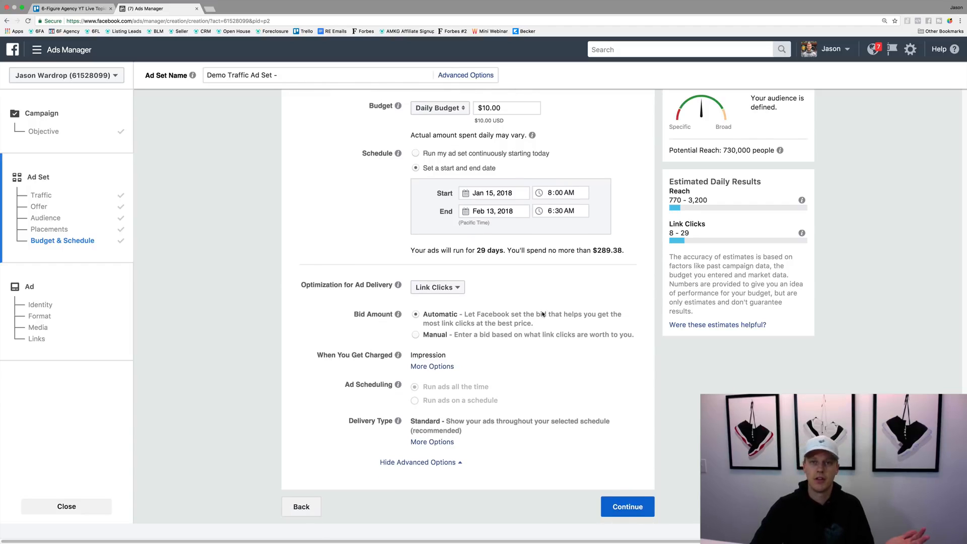
click(621, 509)
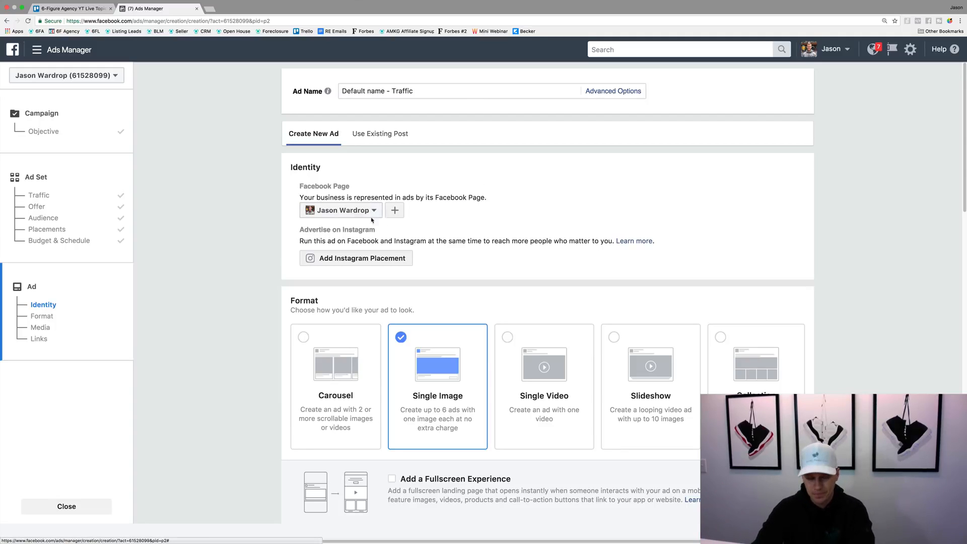
Examine the option of using an existing Page post for the ad and return to creating a new ad
drag(295, 233, 378, 235)
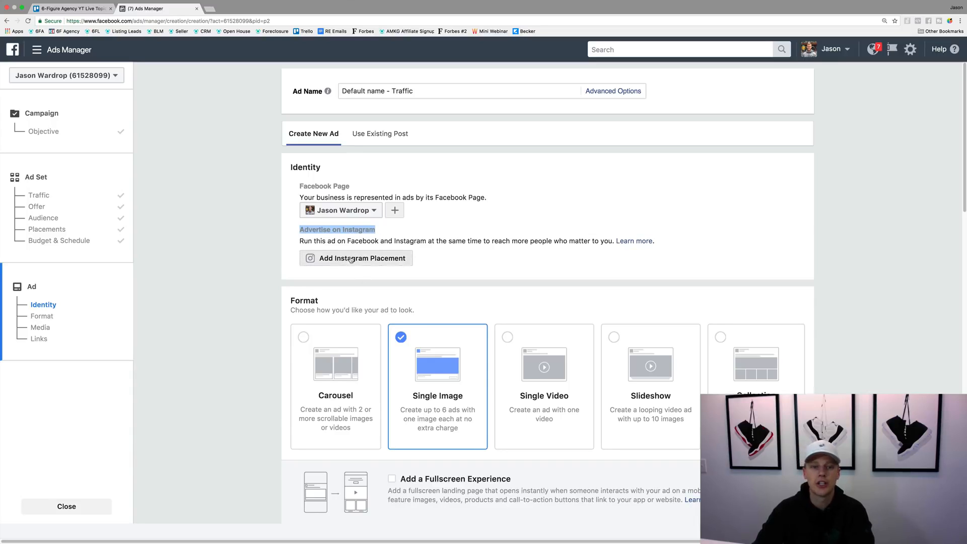
click(387, 134)
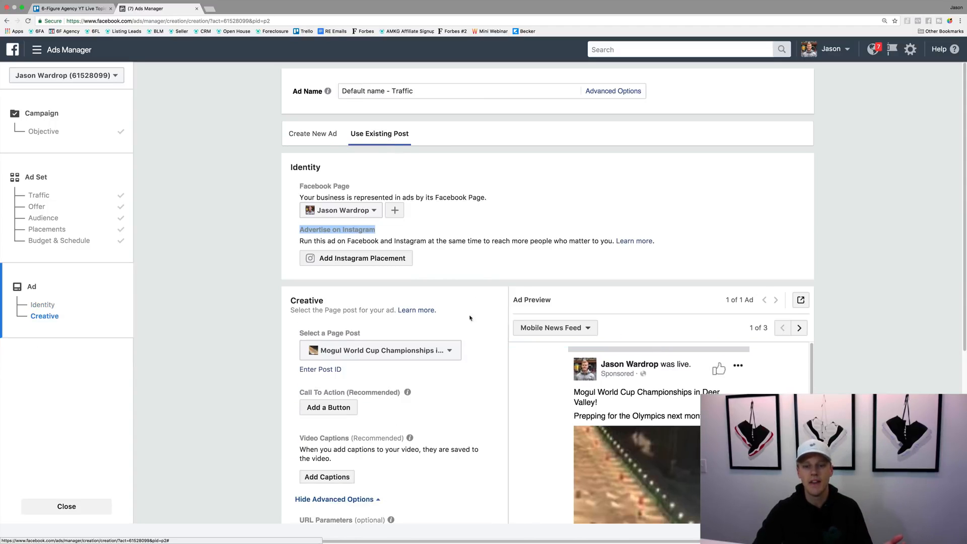
click(447, 351)
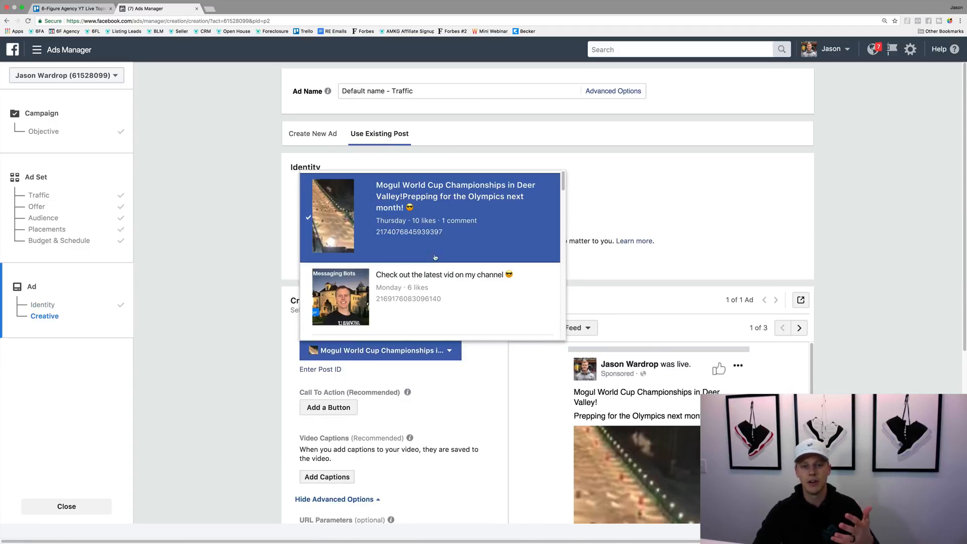
scroll(435, 257, down, 10)
click(238, 290)
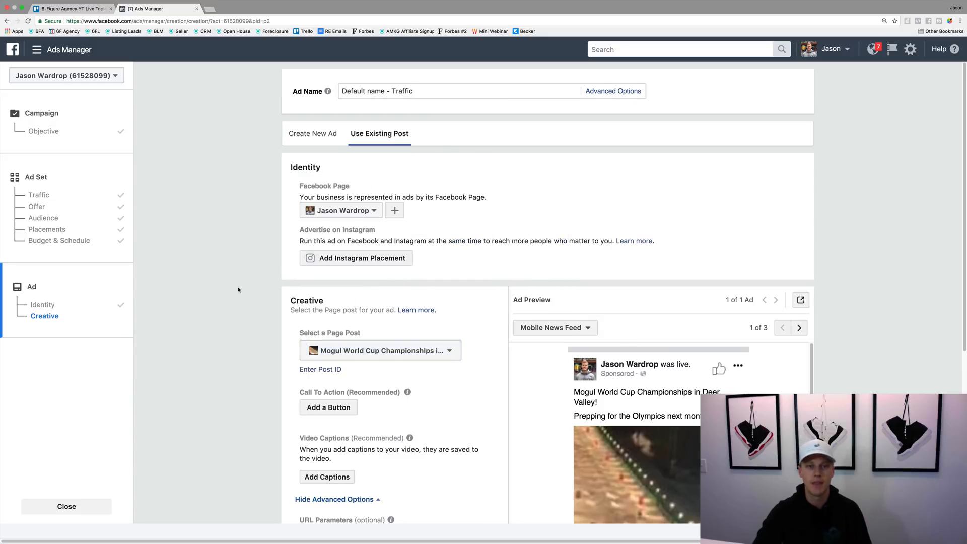
click(312, 135)
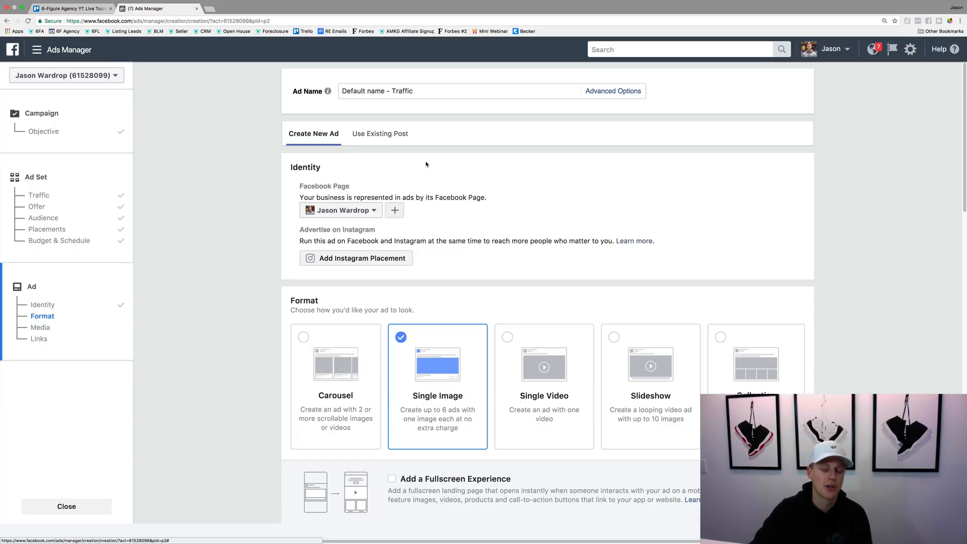
Switch the ad format to Carousel and examine its destination options and the settings of its three cards
scroll(457, 172, down, 3)
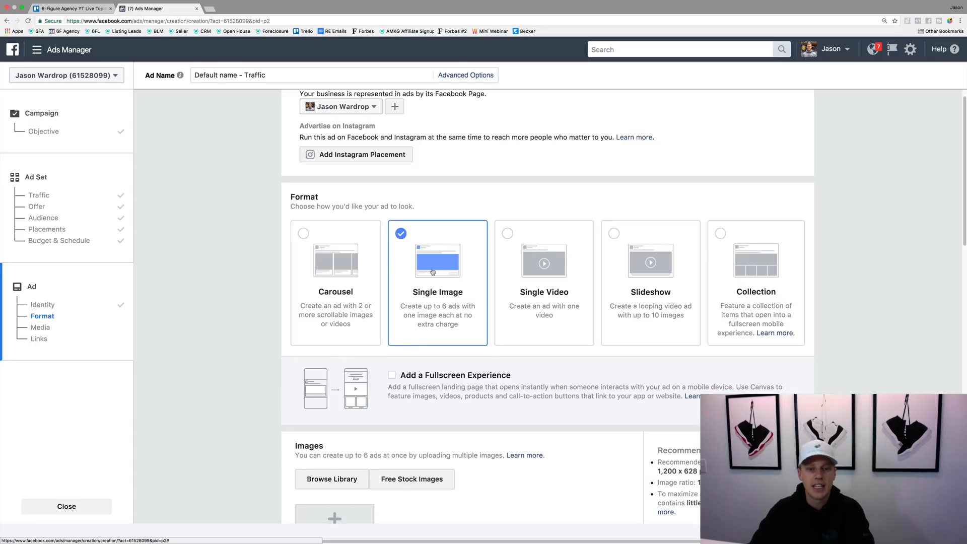
click(325, 275)
scroll(282, 312, down, 5)
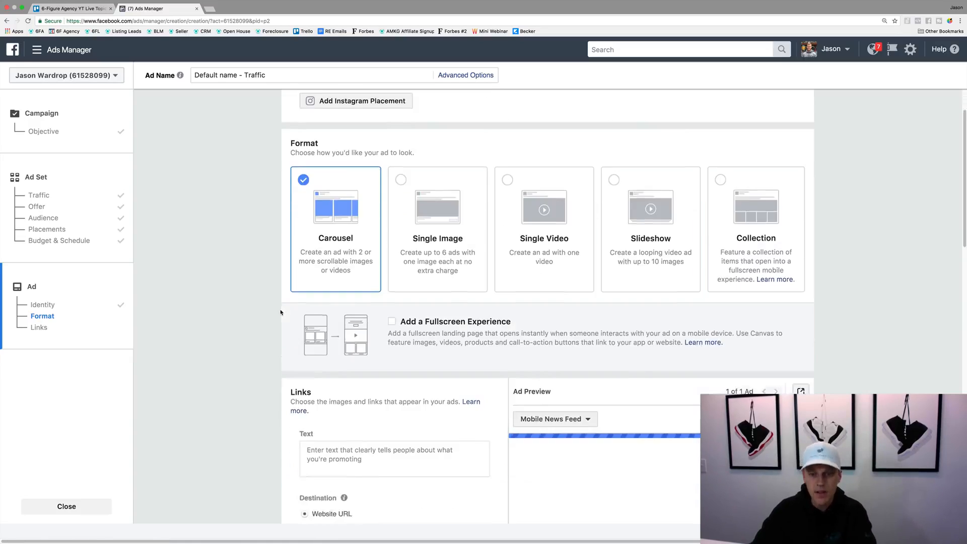
scroll(281, 311, down, 1)
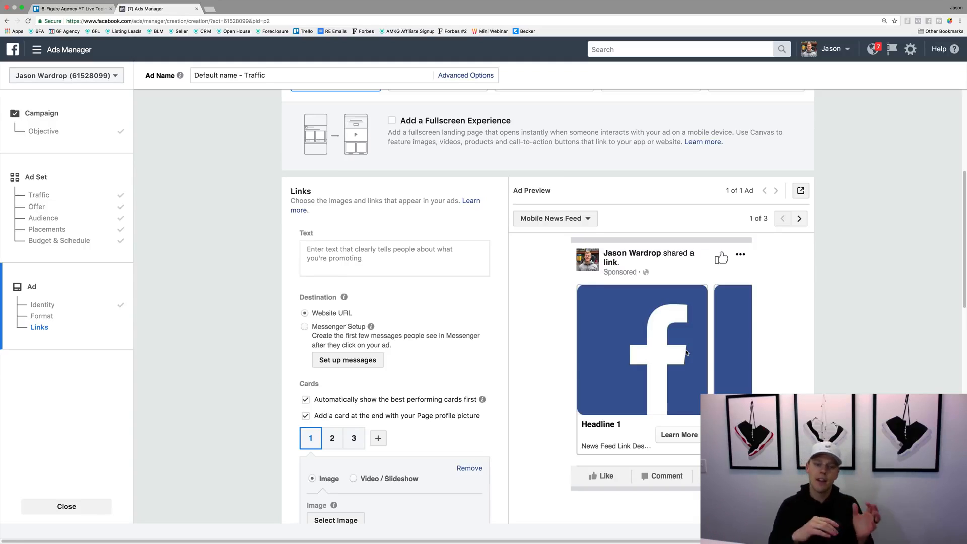
scroll(686, 352, down, 2)
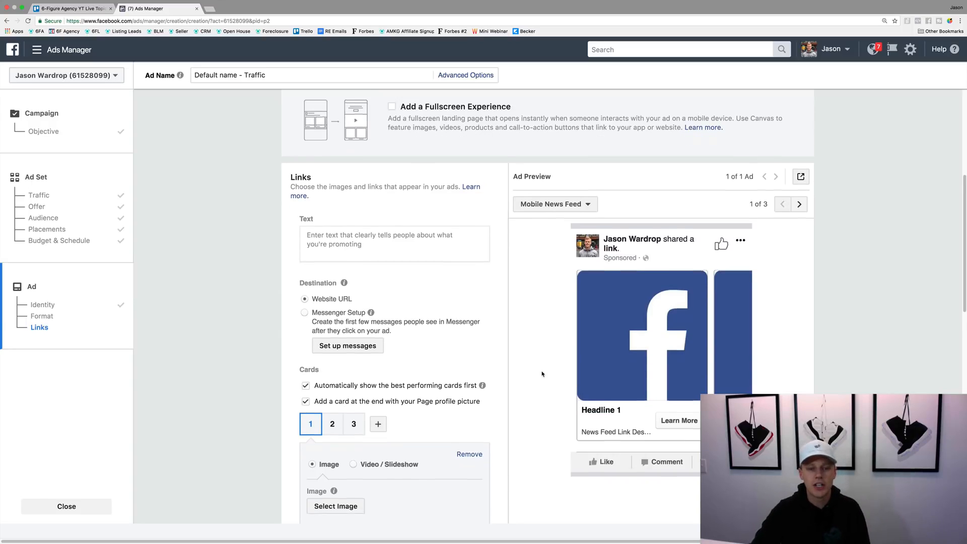
click(326, 396)
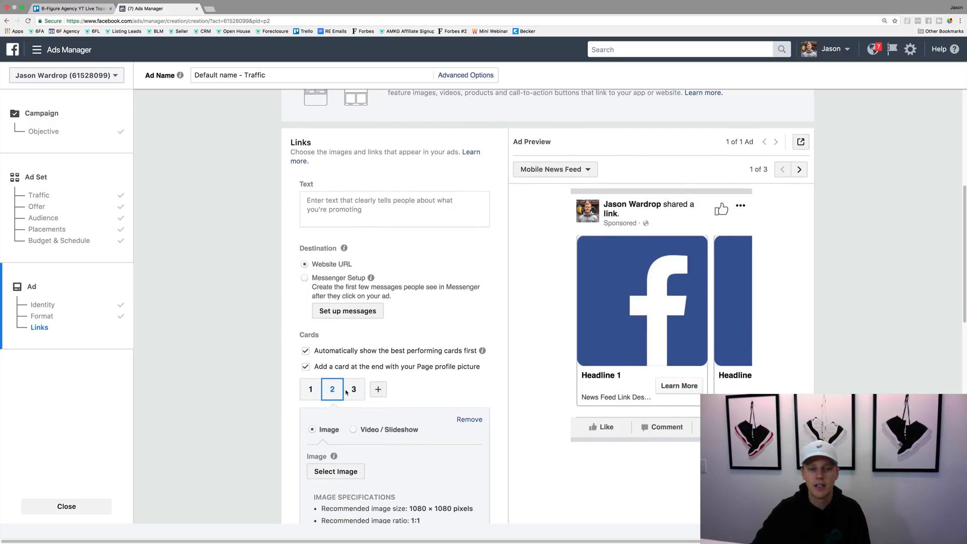
click(349, 394)
click(312, 393)
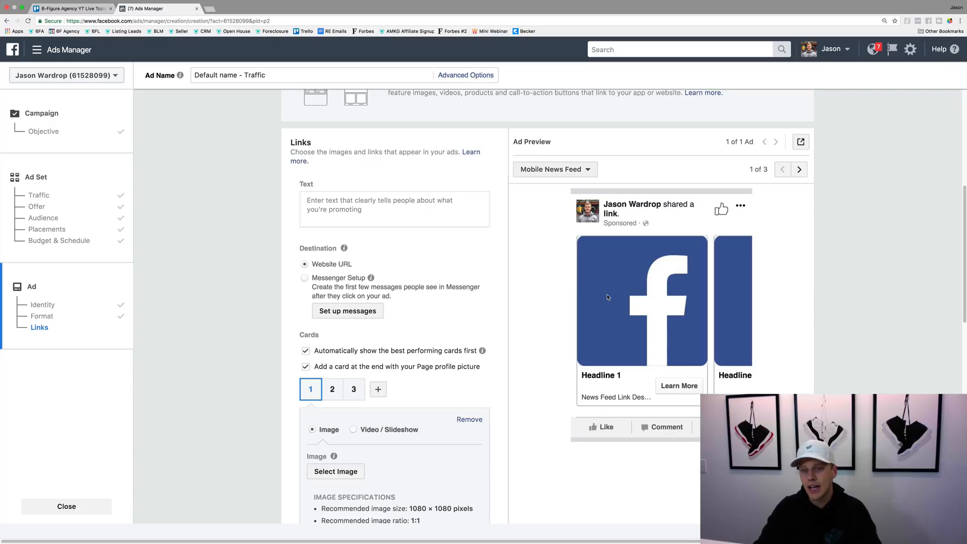
Switch the ad format to Single Image and examine its image upload, image specification and link settings
scroll(639, 274, up, 1)
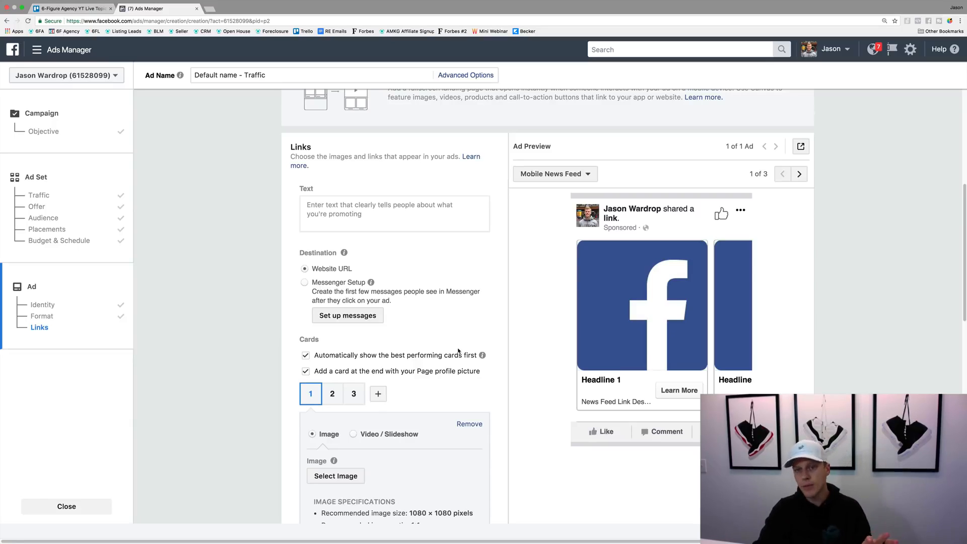
scroll(496, 331, up, 3)
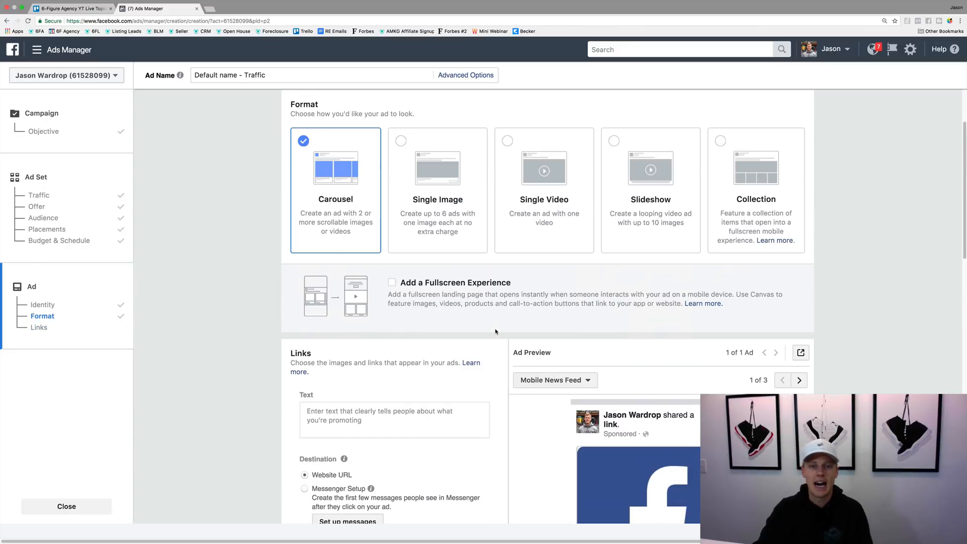
click(449, 181)
scroll(472, 307, down, 4)
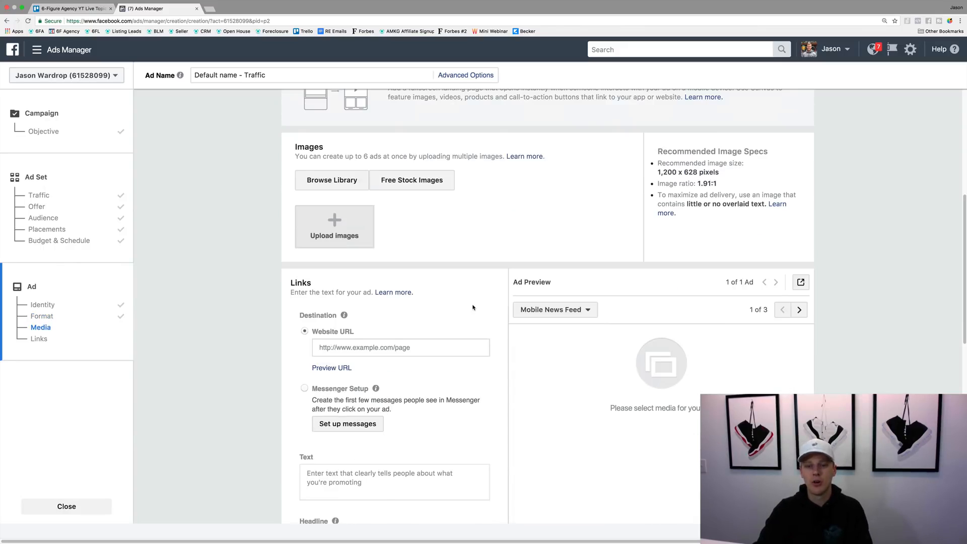
Switch the ad format to Single Video and examine its video upload options and specifications
scroll(472, 308, up, 3)
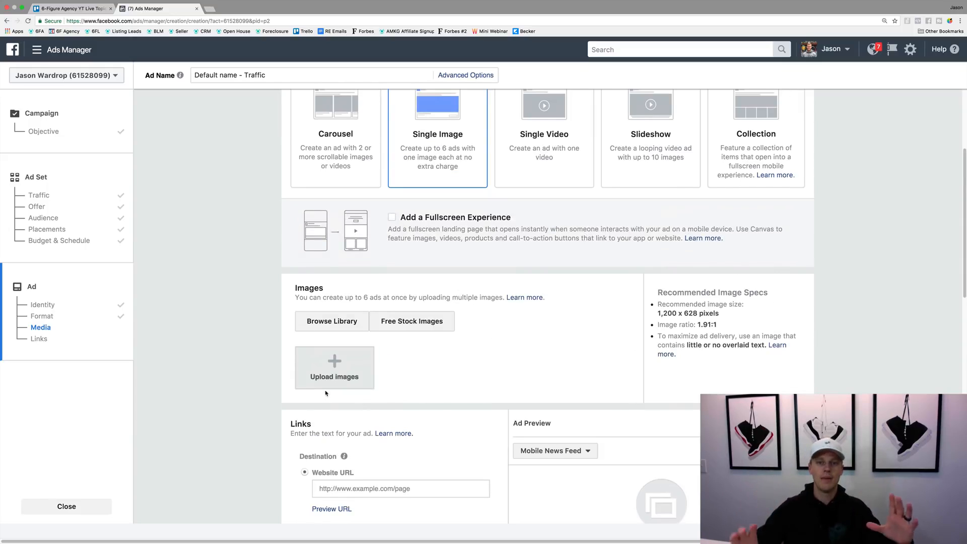
click(534, 144)
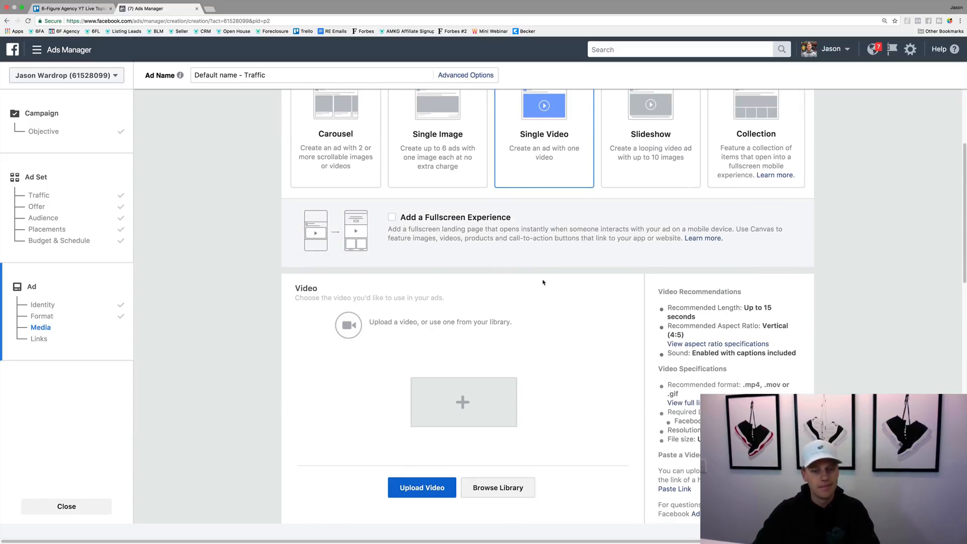
scroll(576, 292, down, 2)
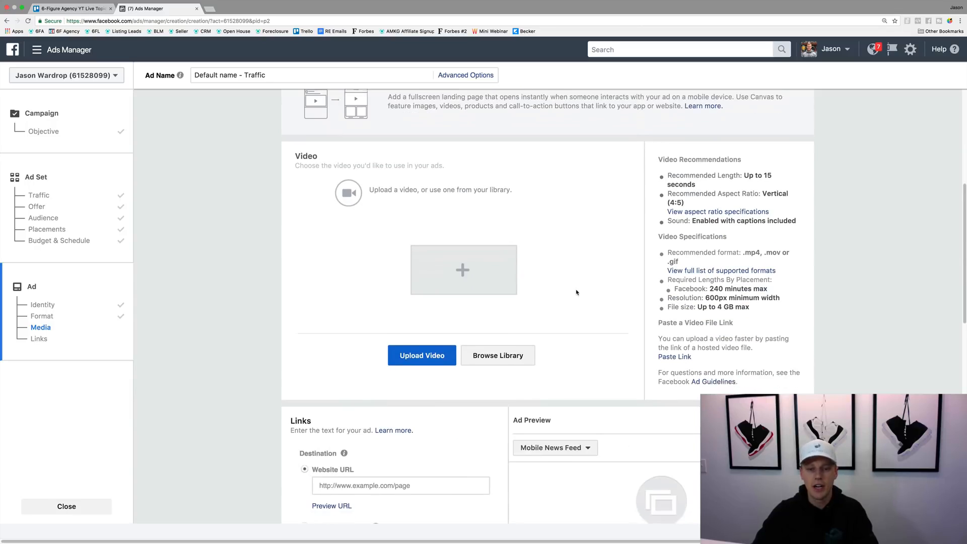
Switch the ad format to Slideshow and examine its creation options and recommended specifications
scroll(576, 291, up, 4)
click(664, 169)
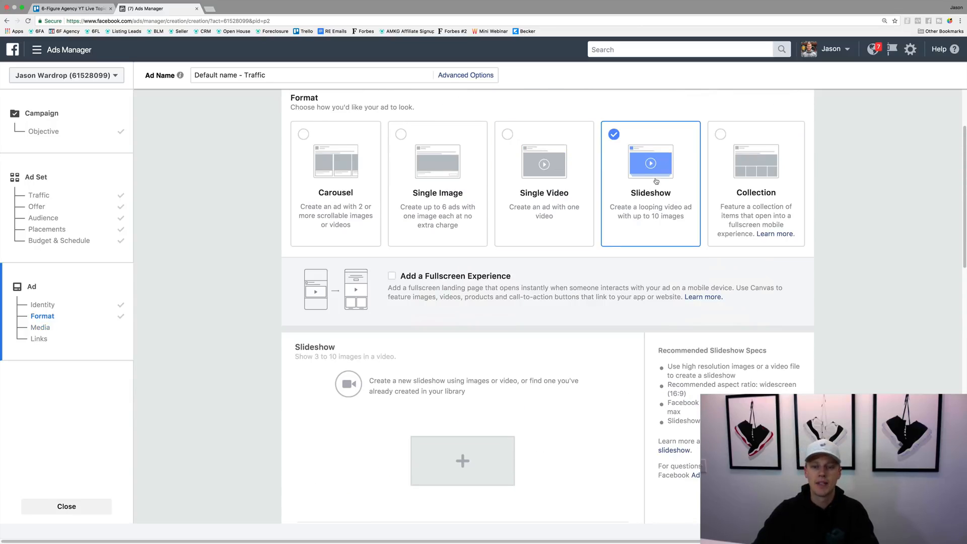
scroll(592, 260, down, 4)
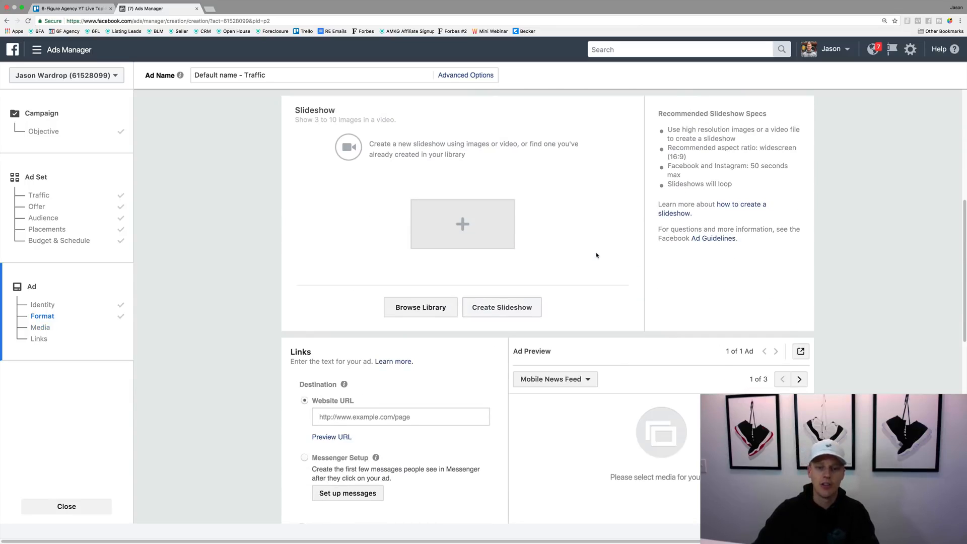
scroll(595, 257, up, 4)
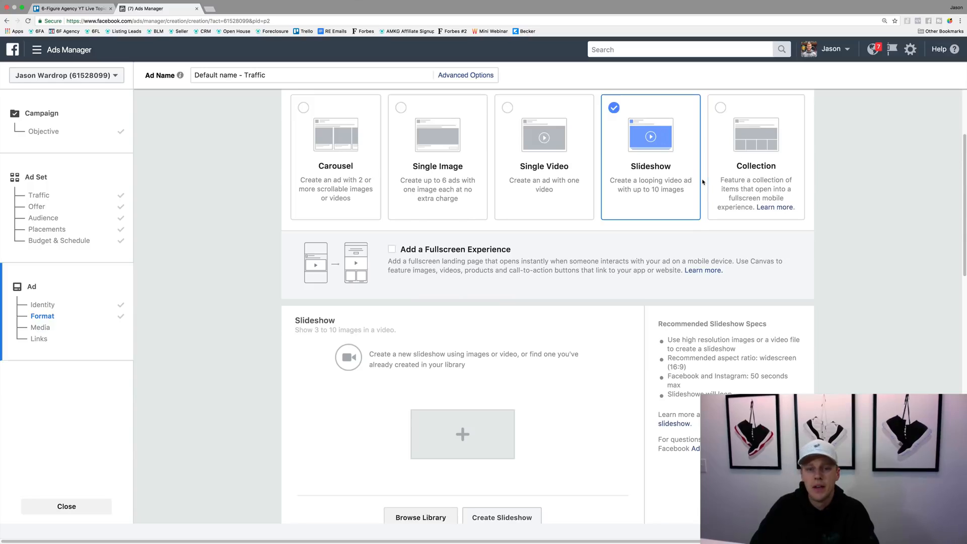
Set the ad format to Single Image after comparing it with Single Video
click(456, 144)
click(534, 157)
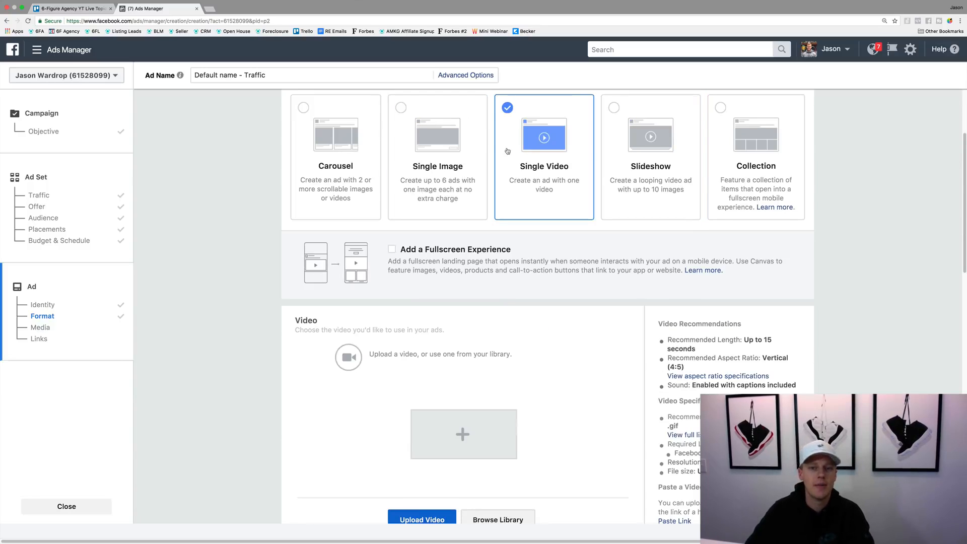
click(470, 147)
click(533, 151)
click(464, 153)
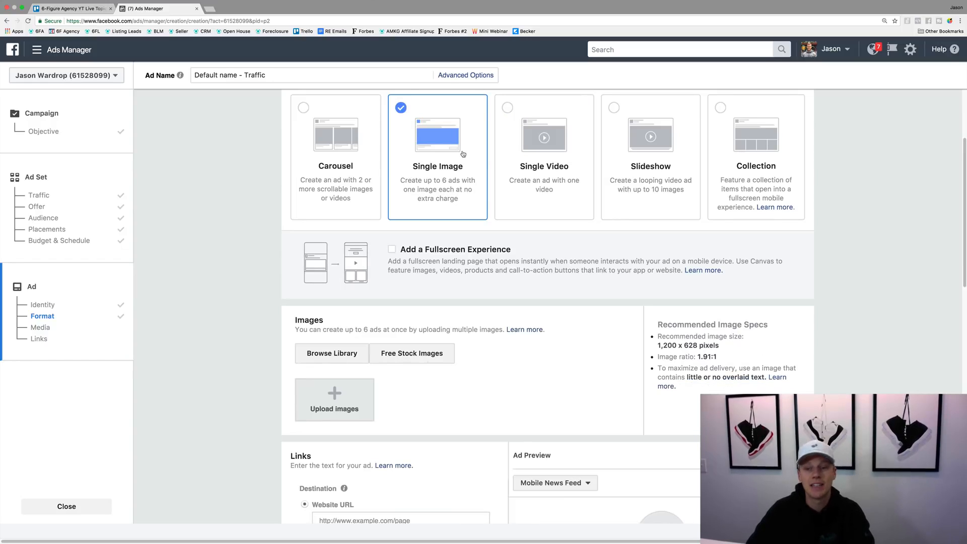
Upload the 668 × 668 JPEG portrait from the Desktop folder as the ad's image and check the ad preview
click(335, 395)
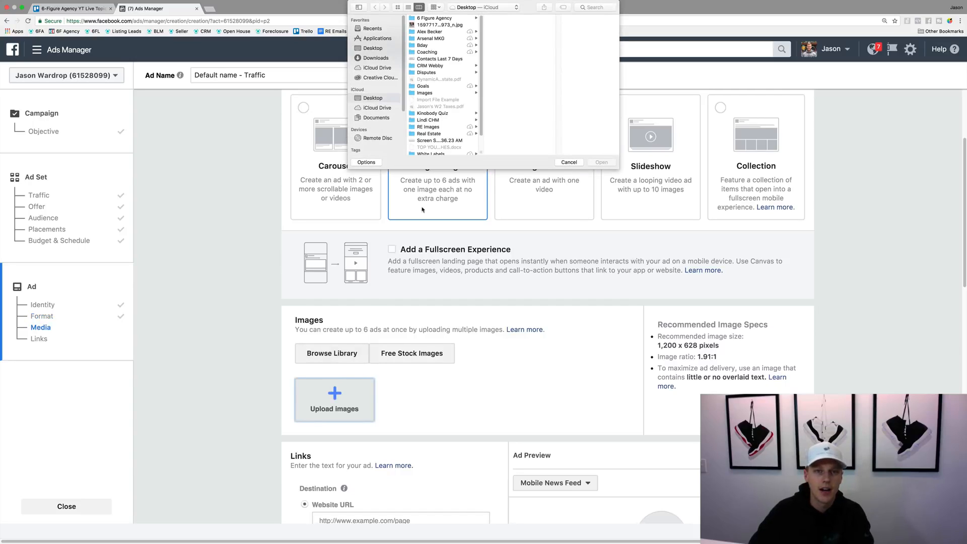
click(440, 25)
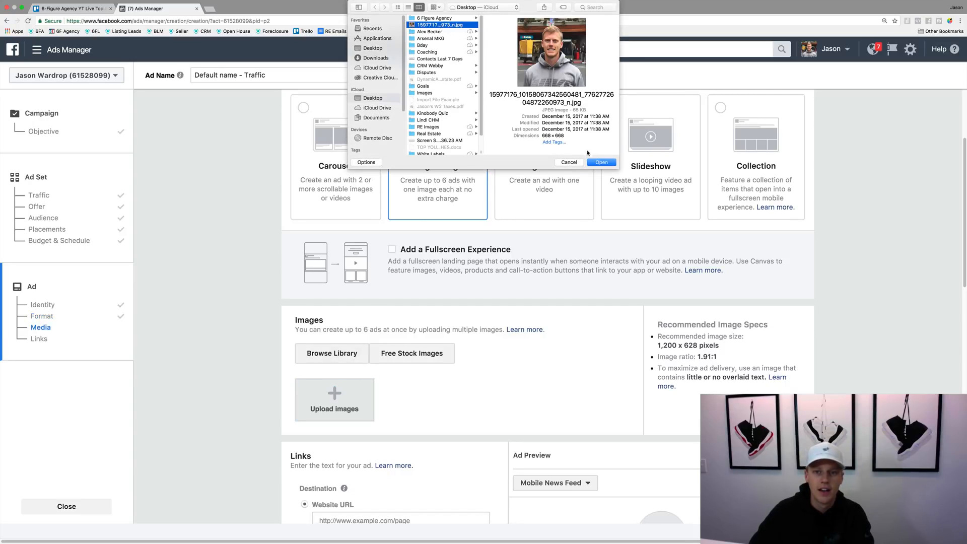
click(601, 162)
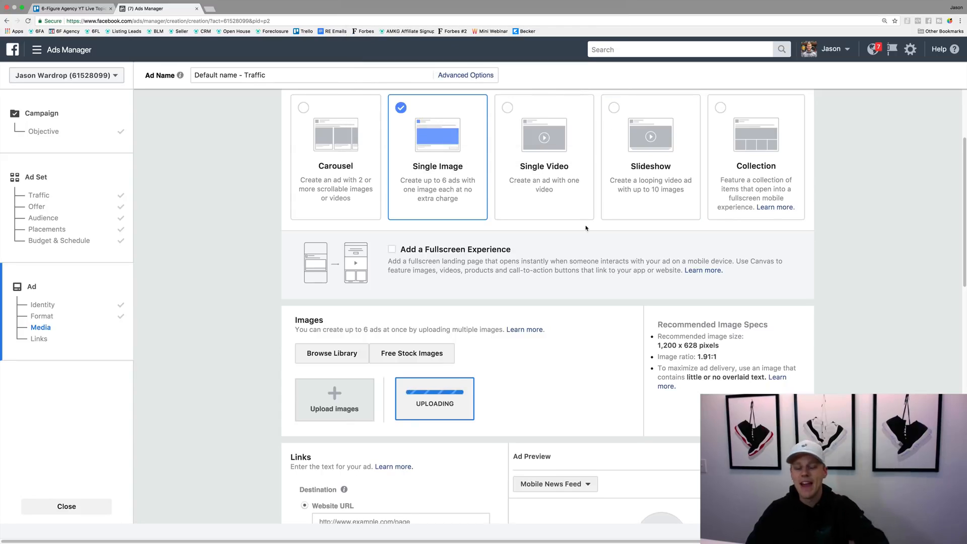
scroll(470, 344, down, 4)
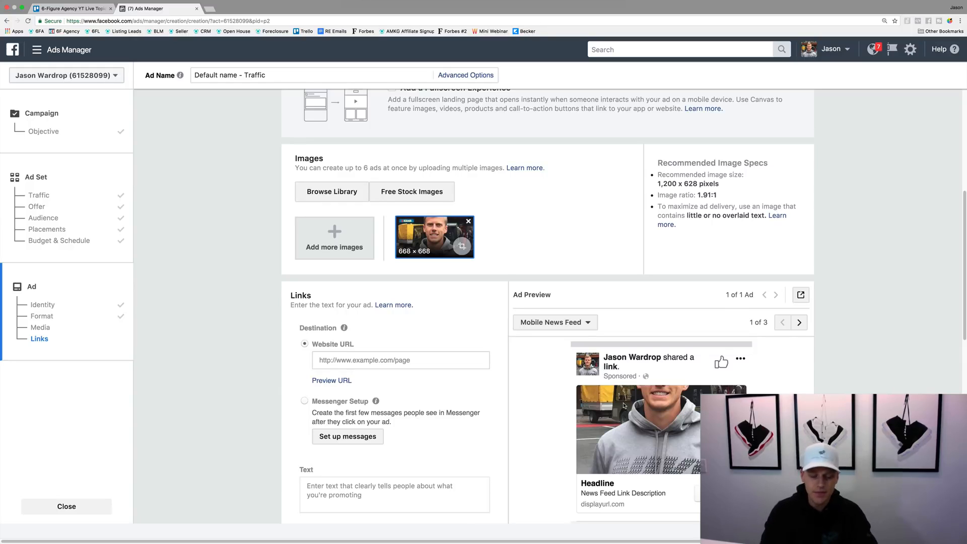
Open canva.com in a new browser tab and view the existing Facebook Ad design with the dark-haired woman's portrait
key(ctrl+t)
text(canva.com)
key(Return)
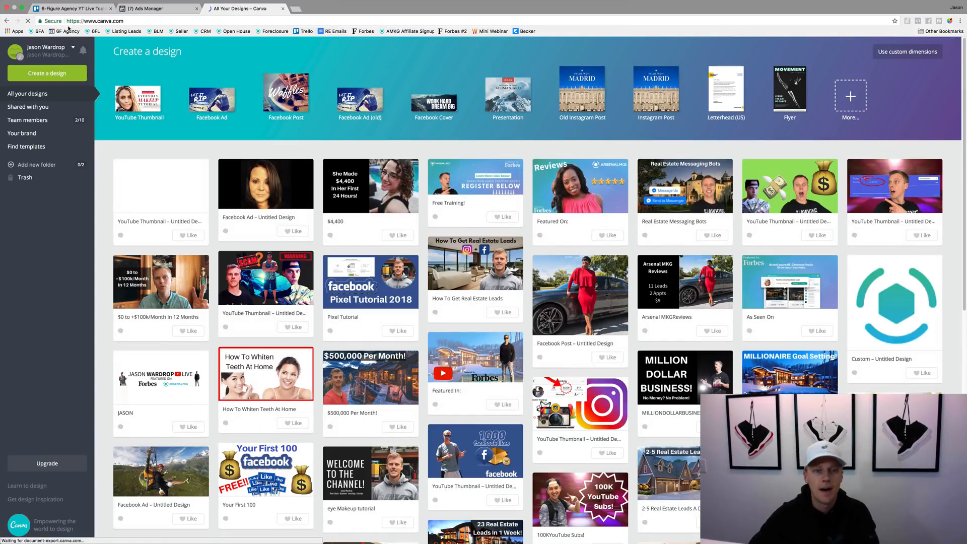
click(253, 193)
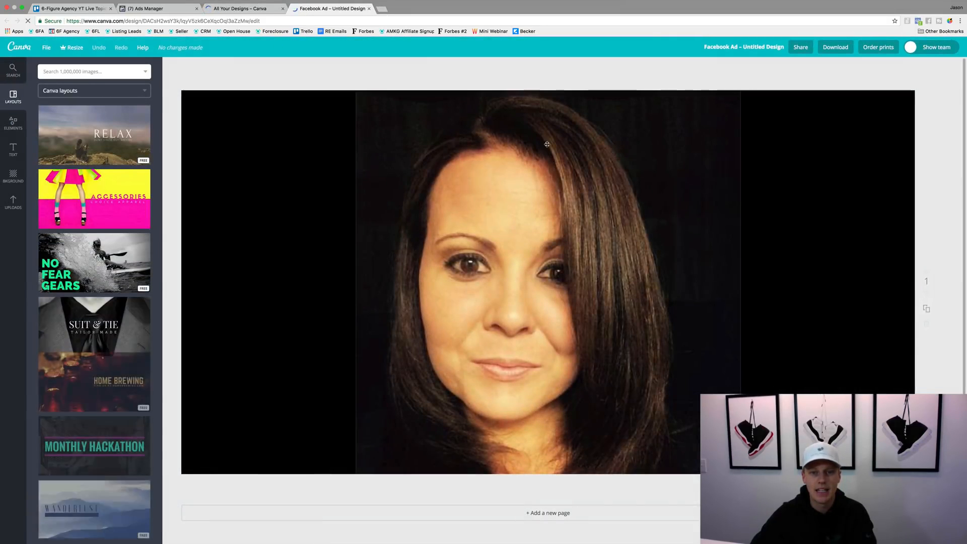
Check the ad's image section in Ads Manager, return to the Canva designs overview and start a blank Facebook Ad design
click(155, 9)
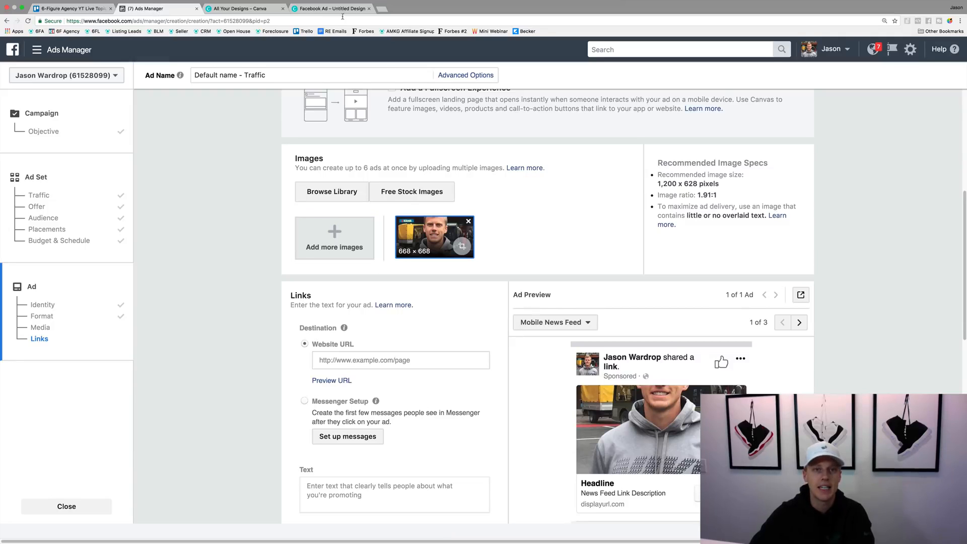
click(245, 10)
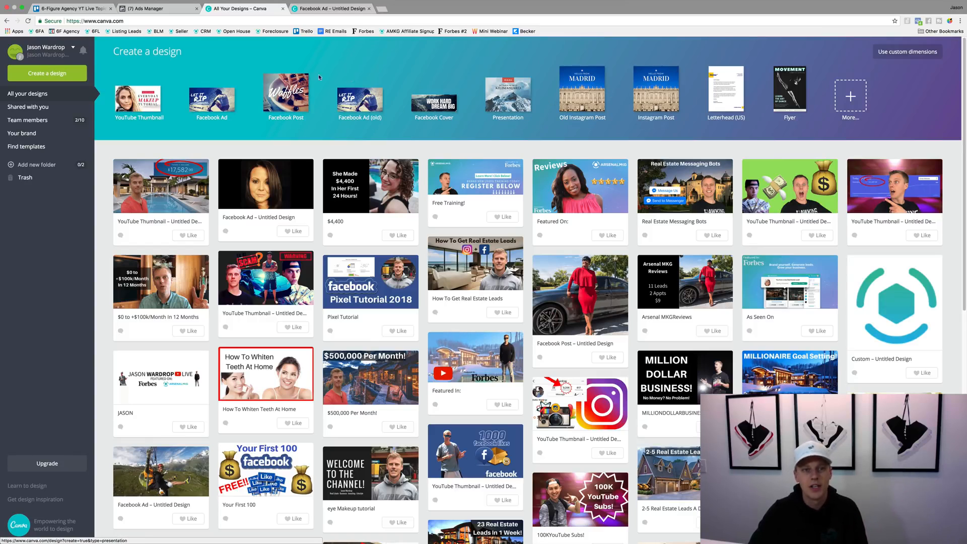
click(210, 99)
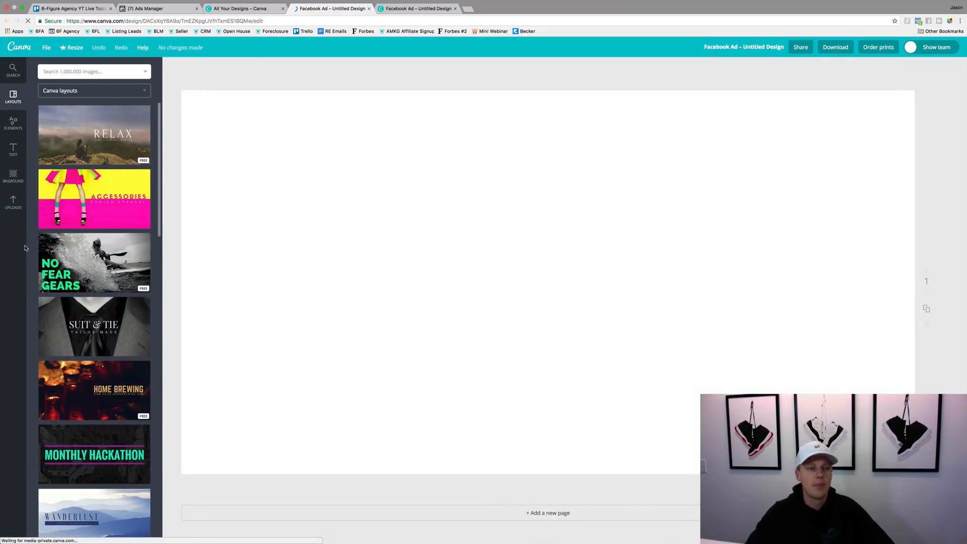
Add the uploaded cut-out portrait in the grey hoodie and move it down to the canvas's lower edge
click(14, 200)
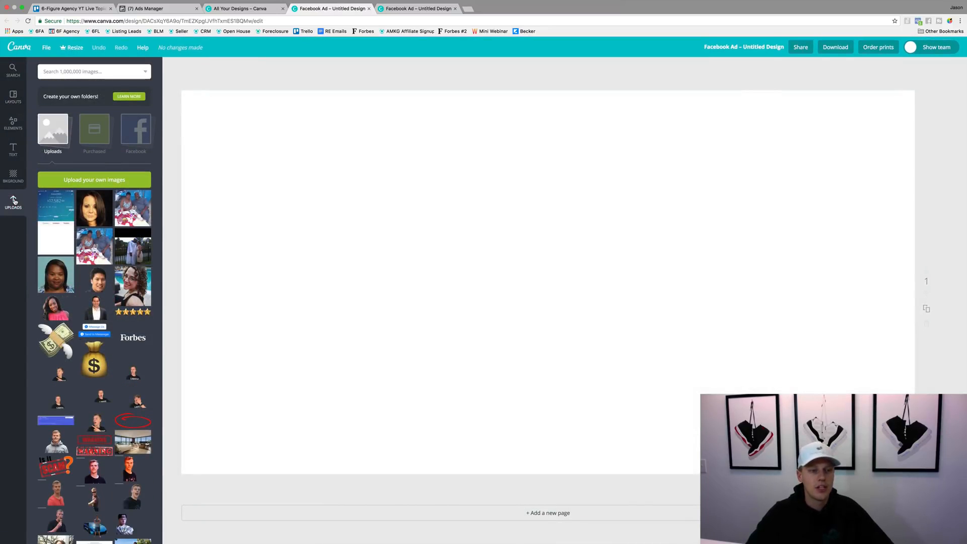
scroll(124, 270, down, 5)
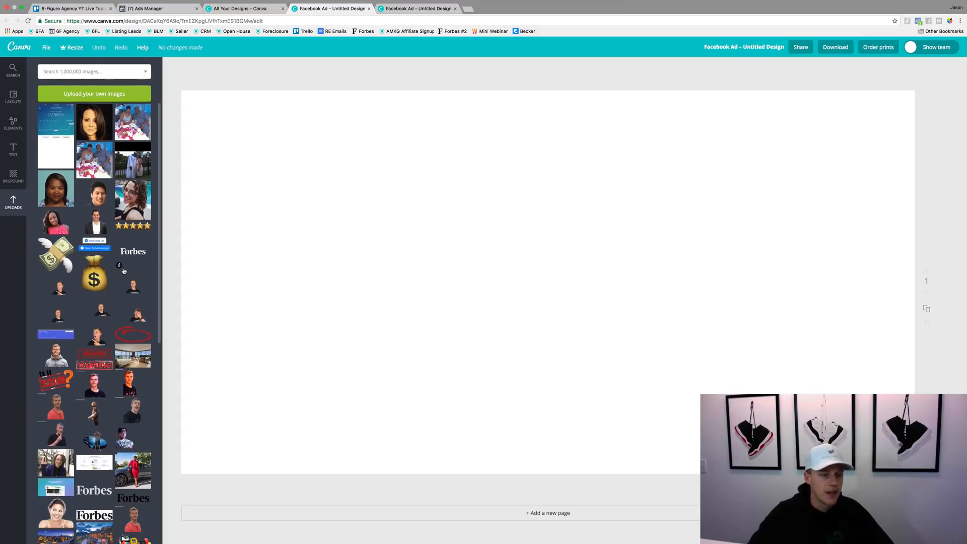
click(56, 262)
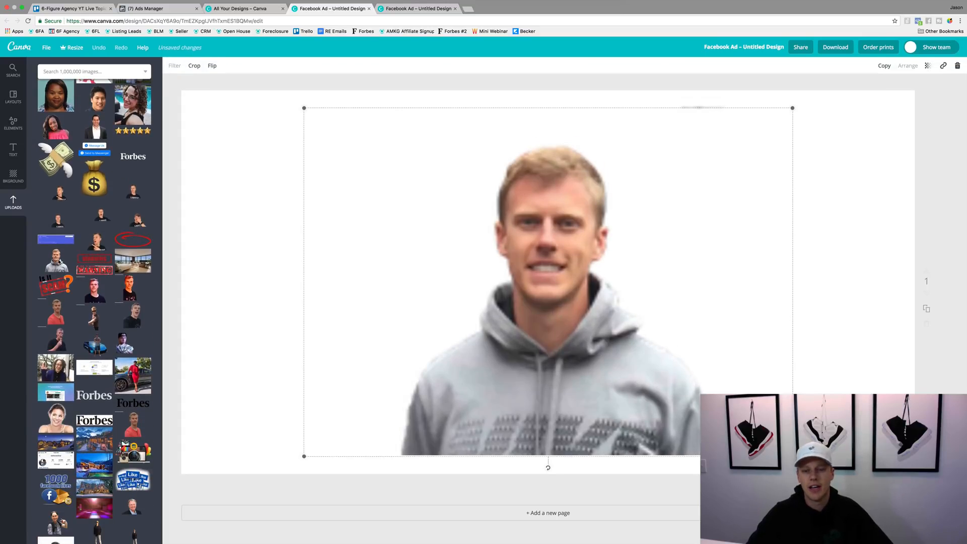
drag(519, 330, 510, 356)
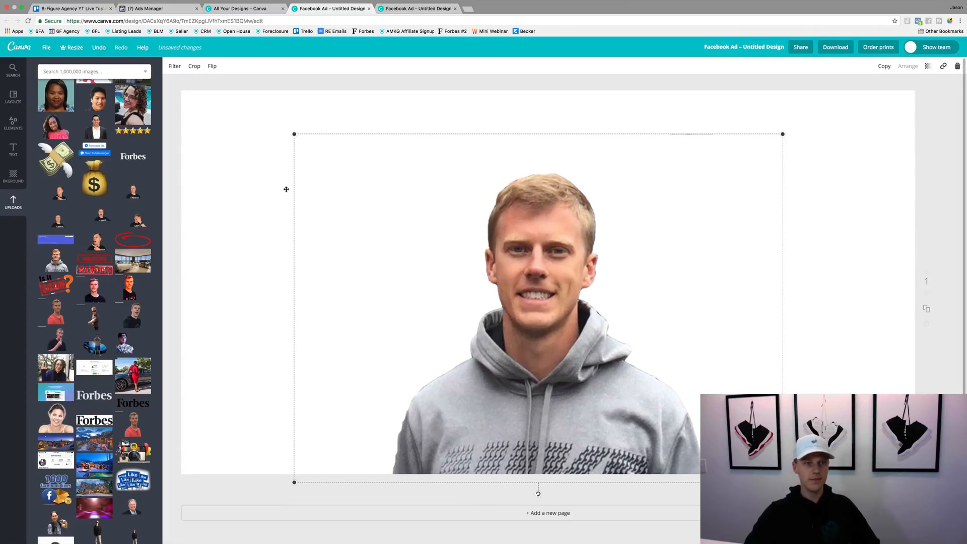
scroll(136, 222, up, 5)
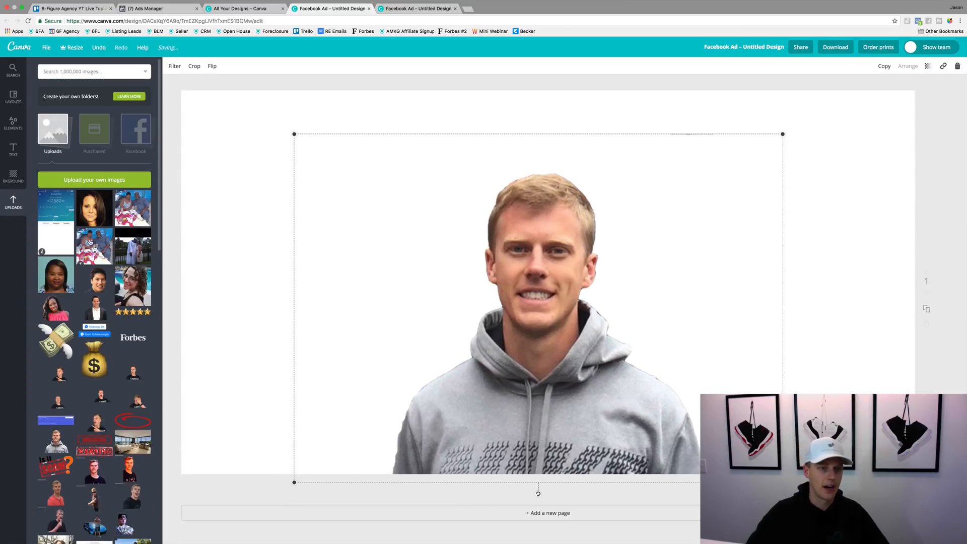
scroll(115, 232, down, 3)
scroll(114, 231, down, 2)
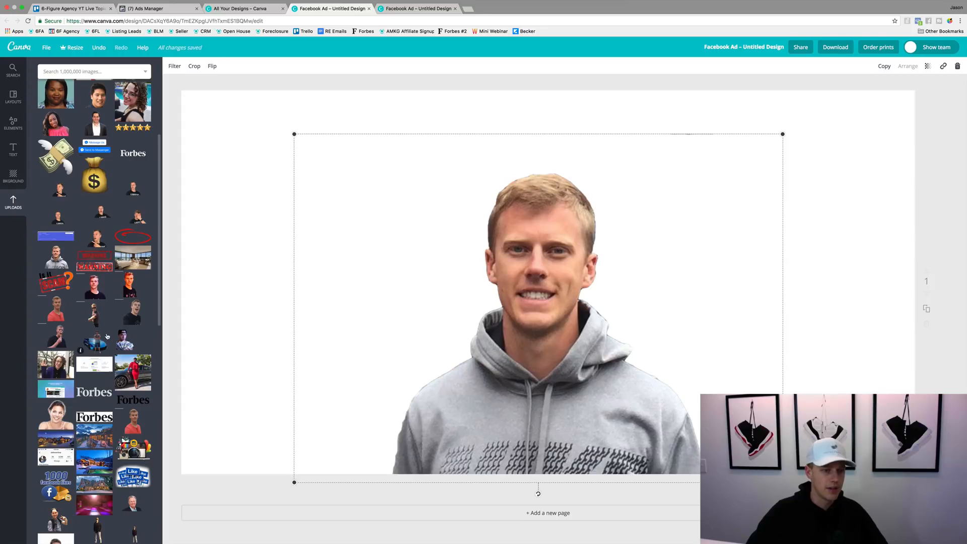
click(82, 455)
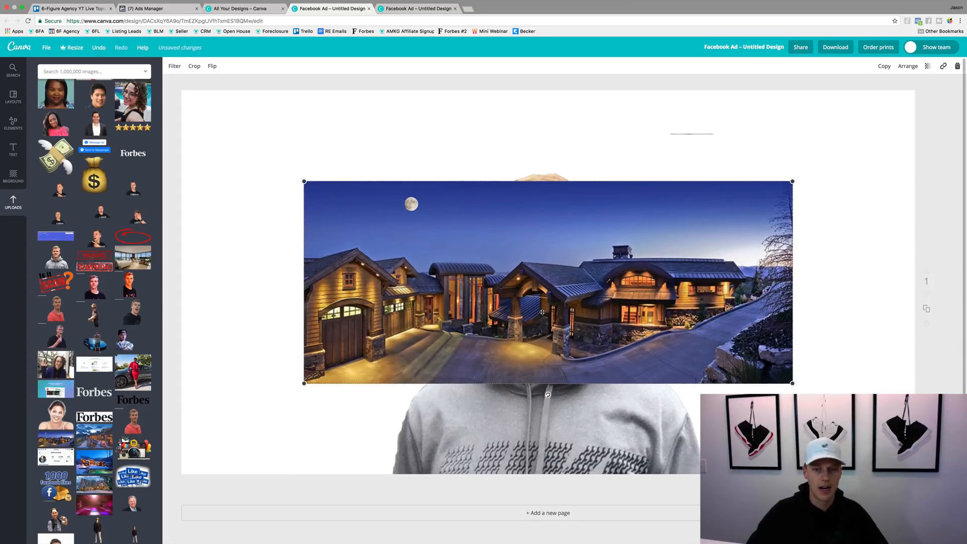
key(Delete)
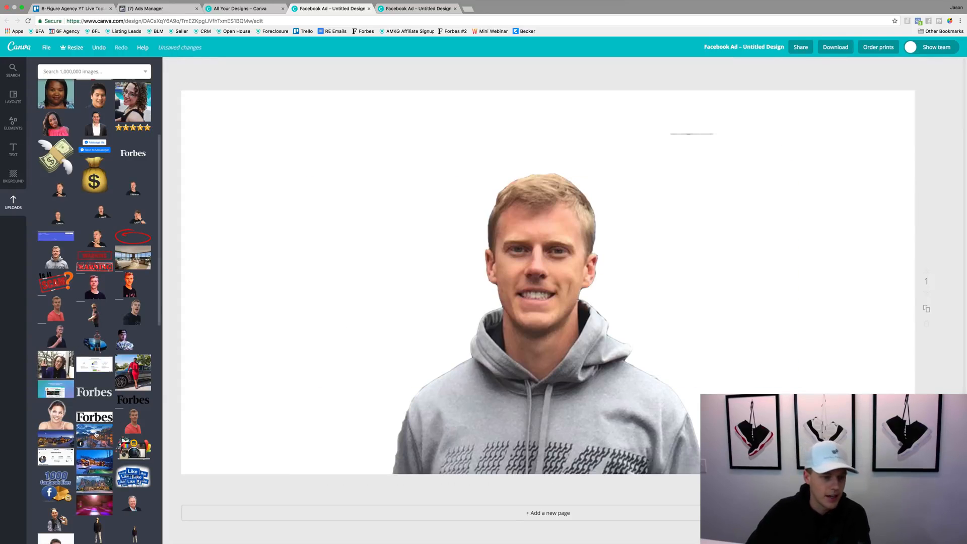
click(93, 436)
key(Delete)
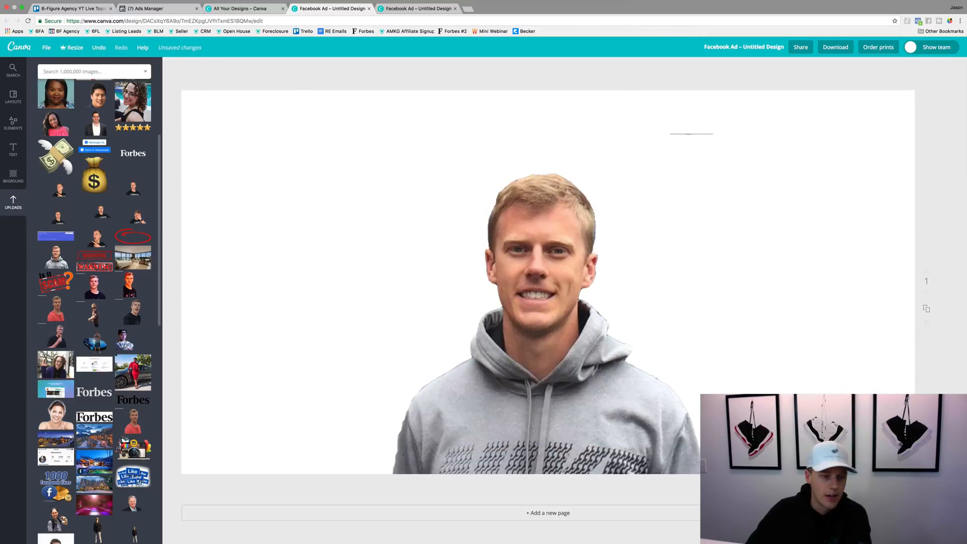
Fill the canvas with the uploaded snowy house and pool photo, and position the hoodie portrait centrally in front of it
click(85, 464)
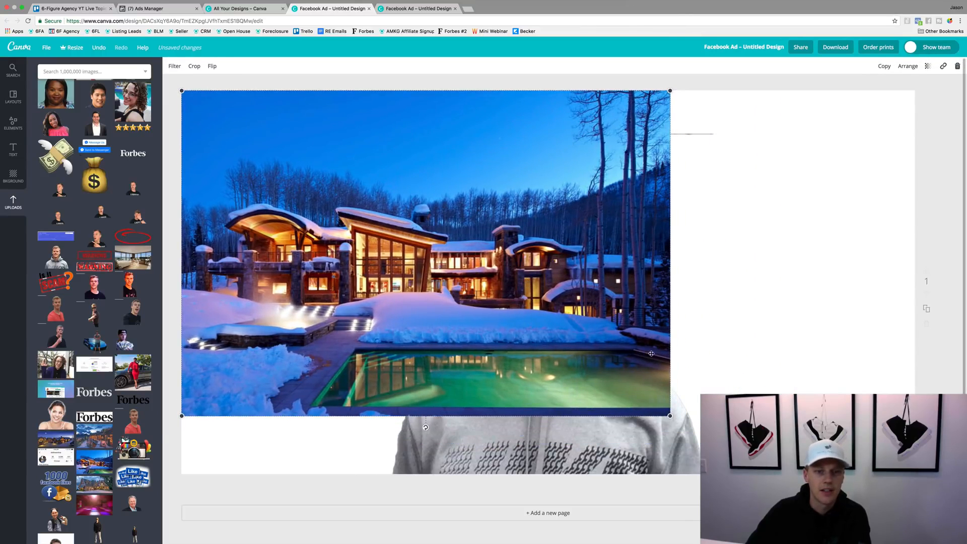
drag(669, 413, 915, 542)
click(56, 257)
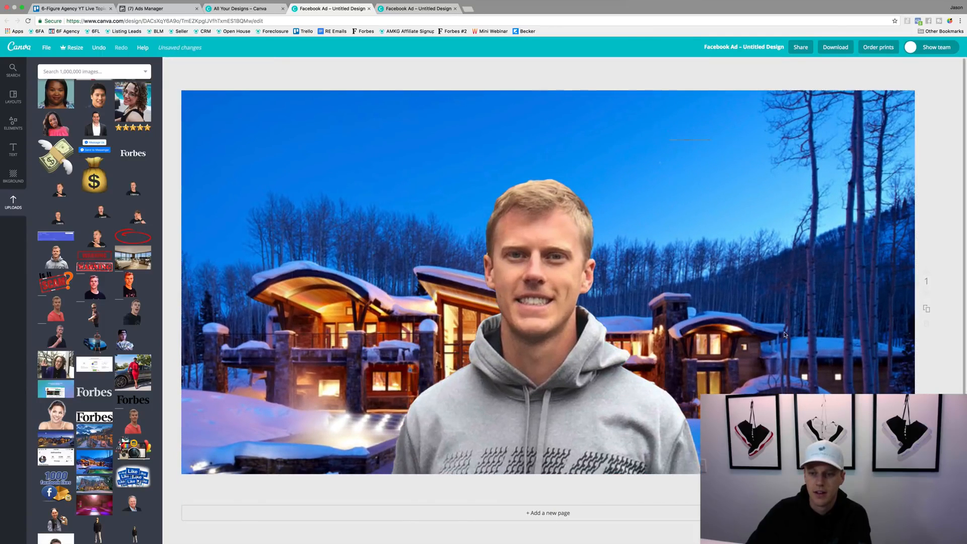
drag(810, 305, 809, 270)
mouse_move(541, 409)
mouse_down()
mouse_move(692, 322)
mouse_move(547, 406)
mouse_up()
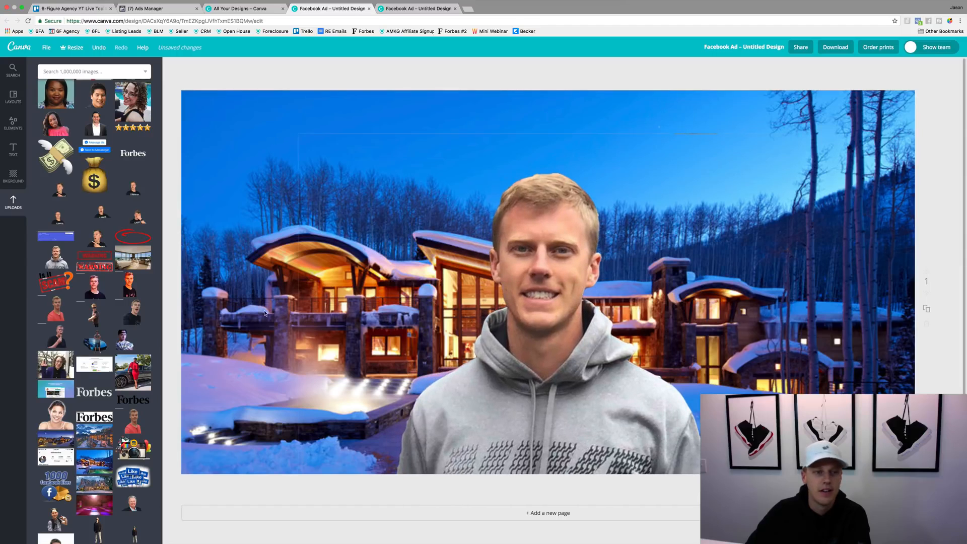
Add a heading reading "Test Ad" to the design
click(10, 155)
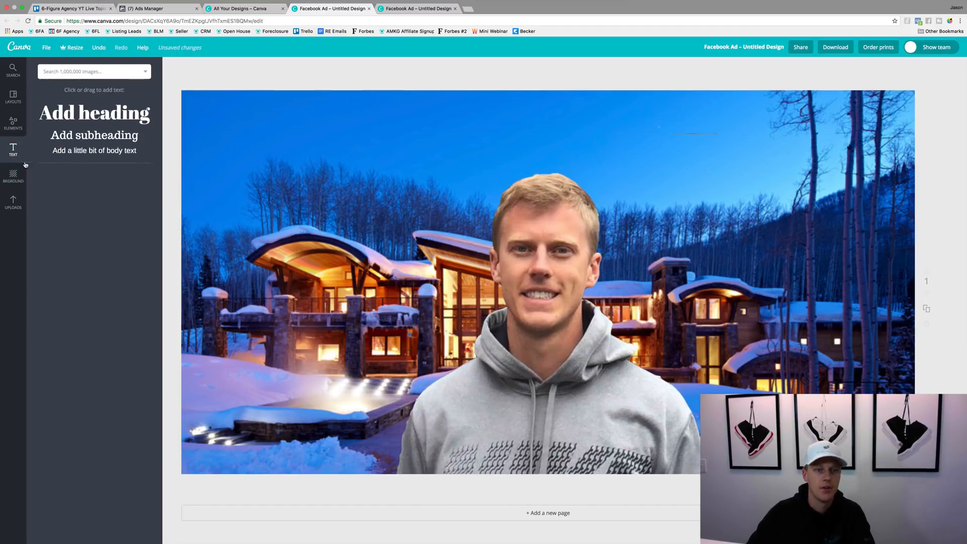
click(95, 113)
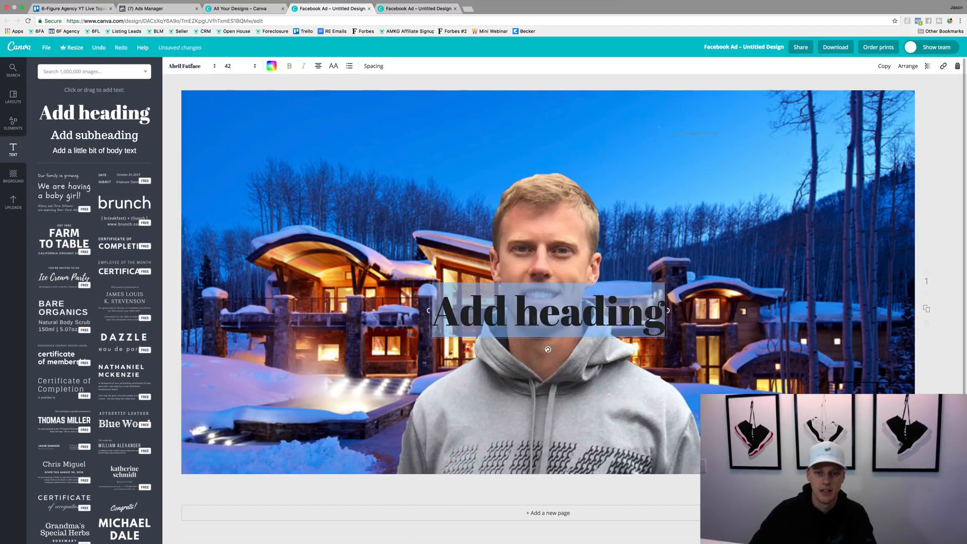
text(Test Ad)
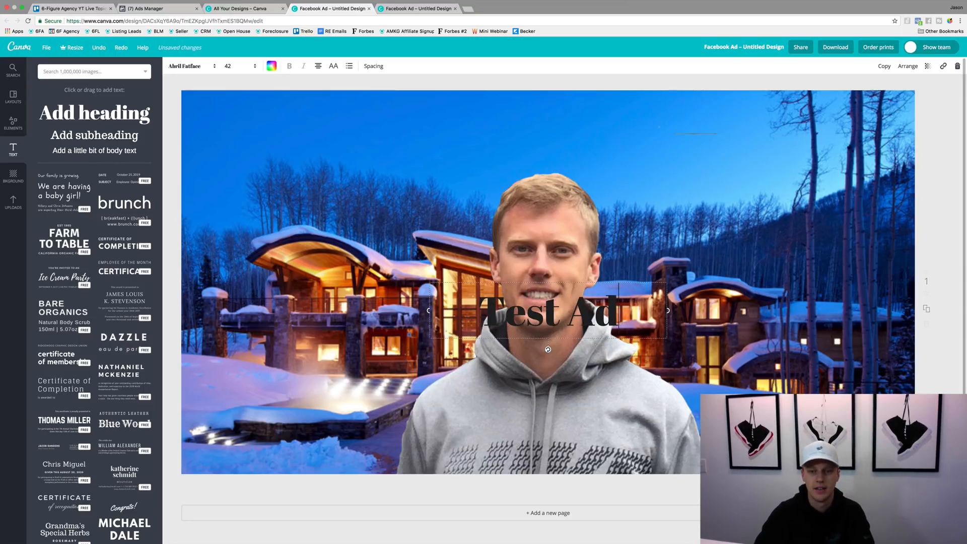
Format the "Test Ad" heading in white Aileron Heavy and move it to the canvas's upper-left corner
key(super+a)
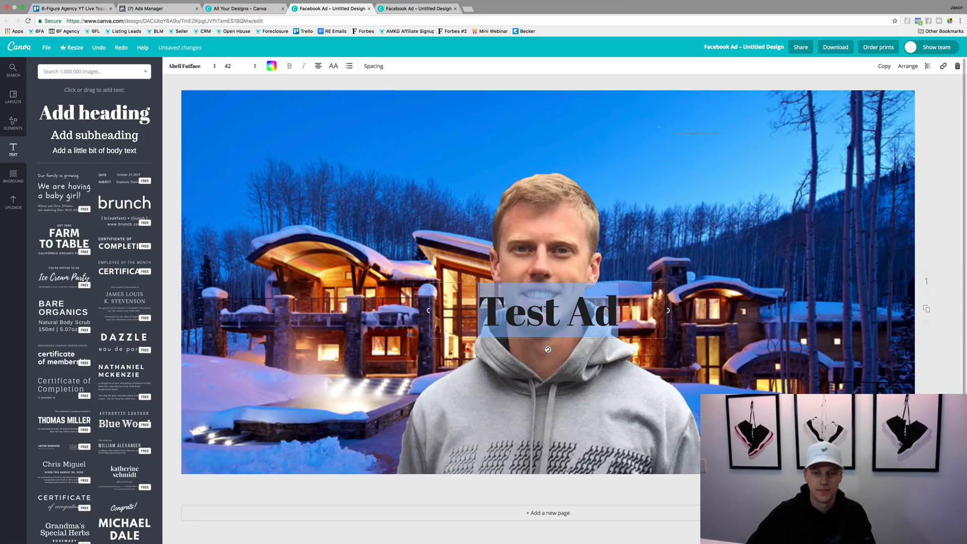
click(271, 66)
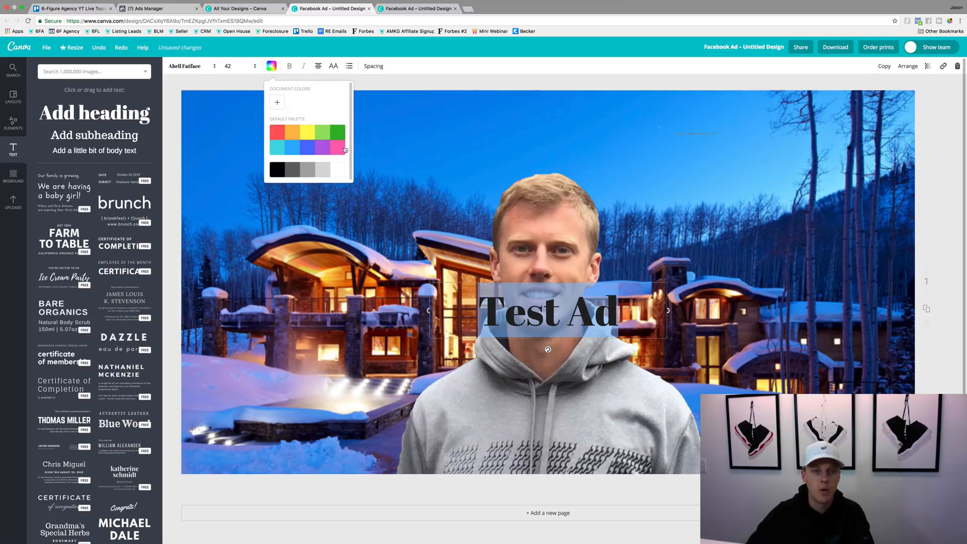
click(338, 174)
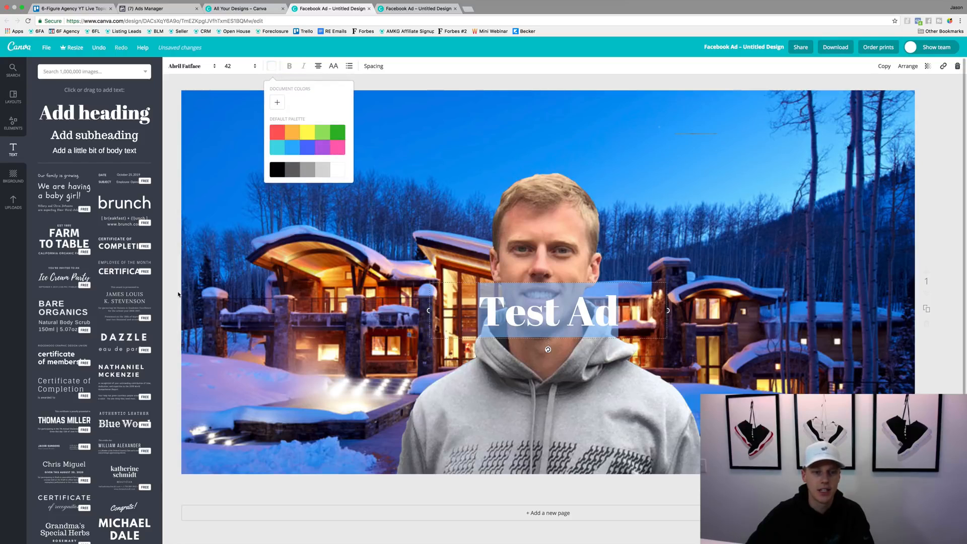
click(191, 66)
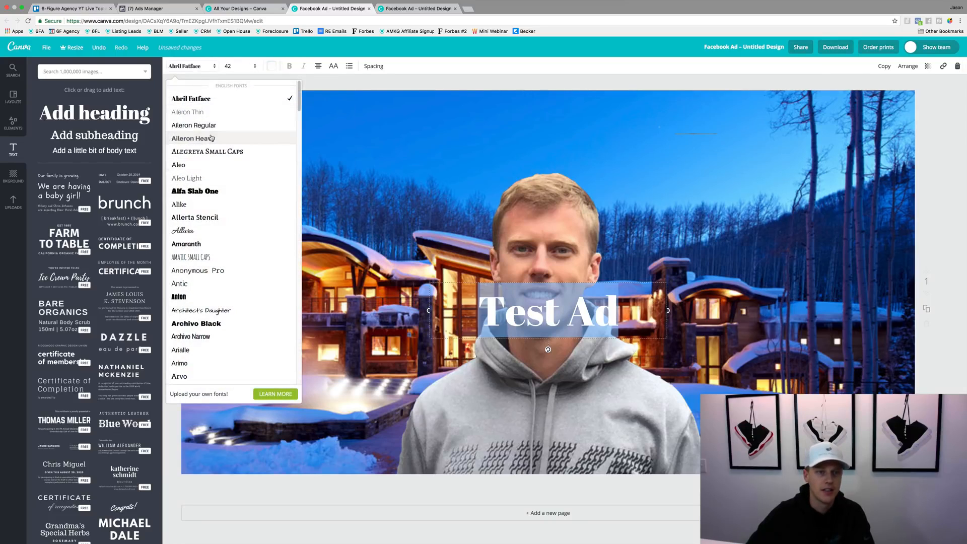
click(193, 138)
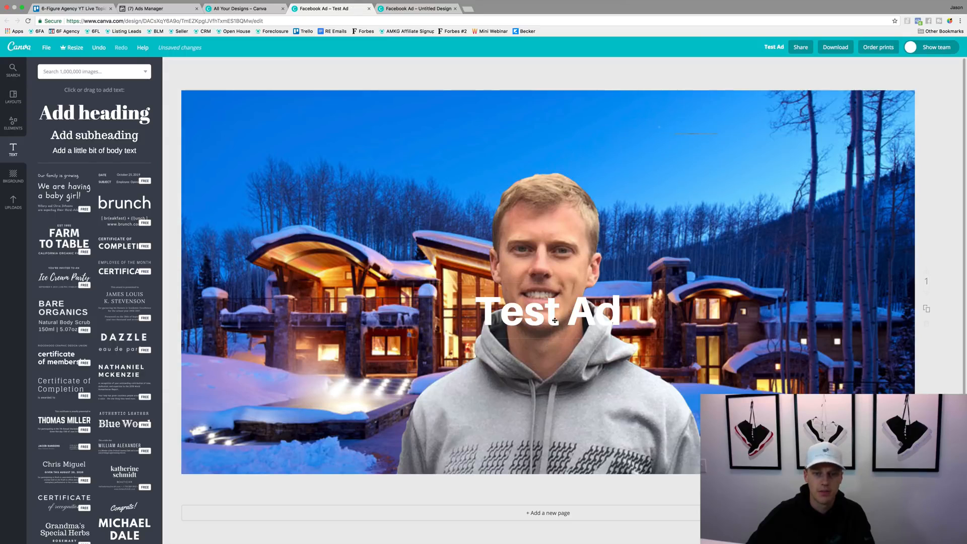
drag(537, 306, 294, 119)
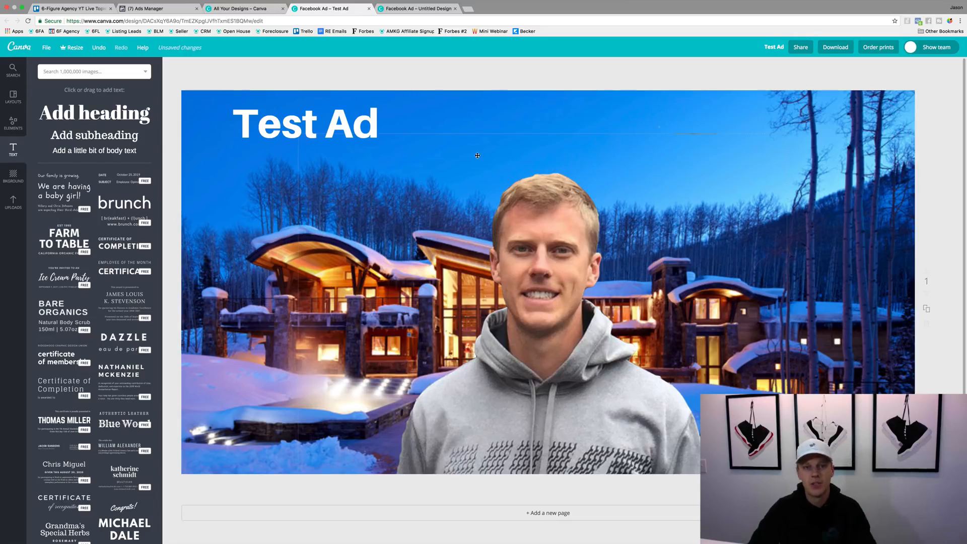
Delete the "Test Ad" heading and move the hoodie portrait to the right side of the house photo
click(233, 116)
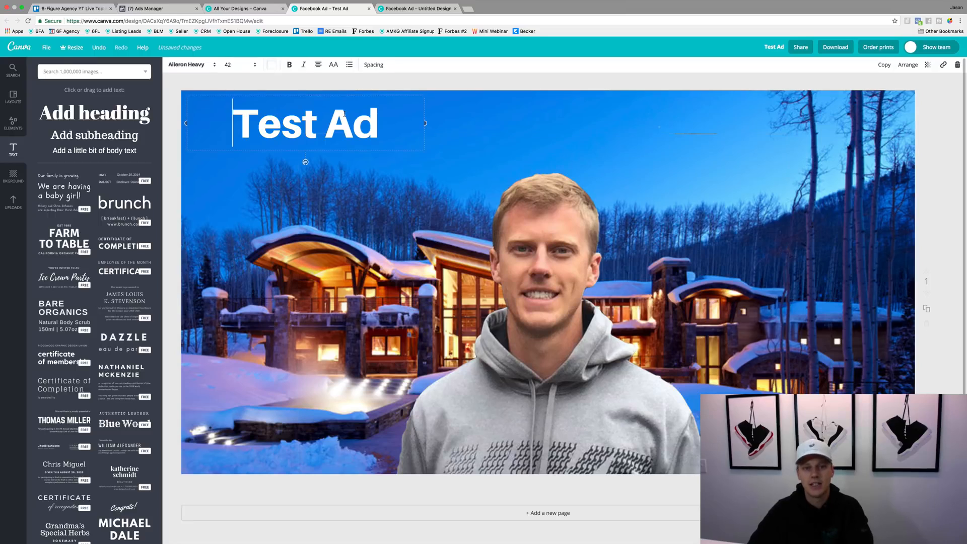
click(956, 67)
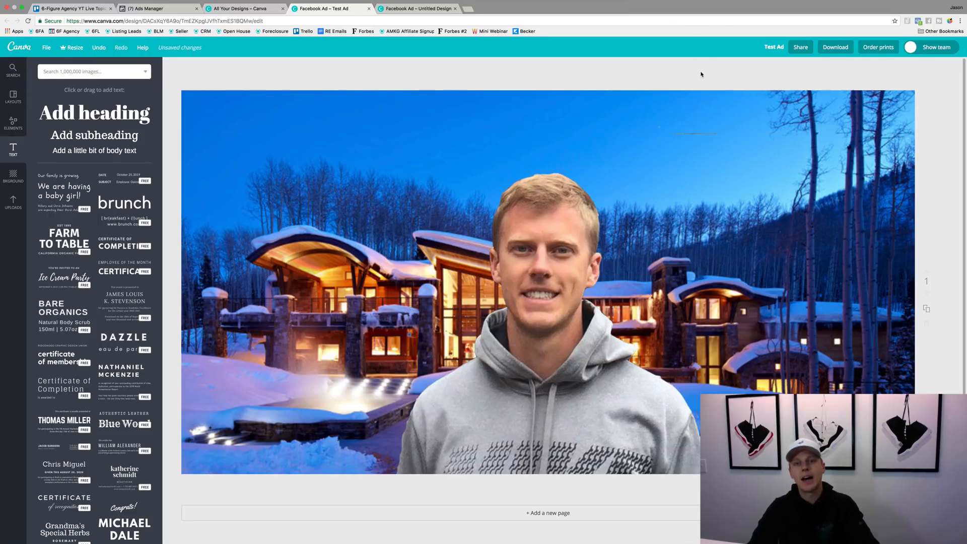
drag(552, 372, 723, 301)
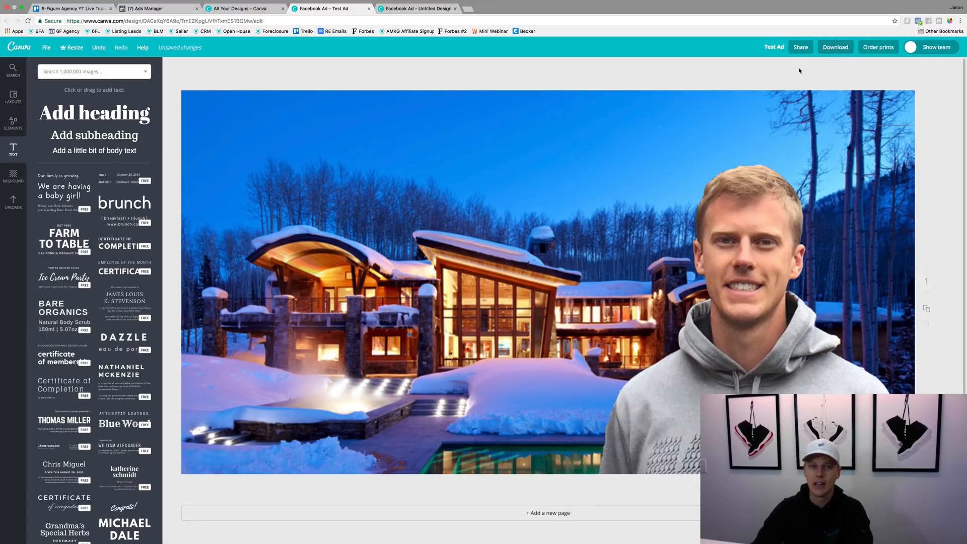
Switch to the Ads Manager and remove the 668 × 668 hoodie portrait from the ad's images
click(163, 10)
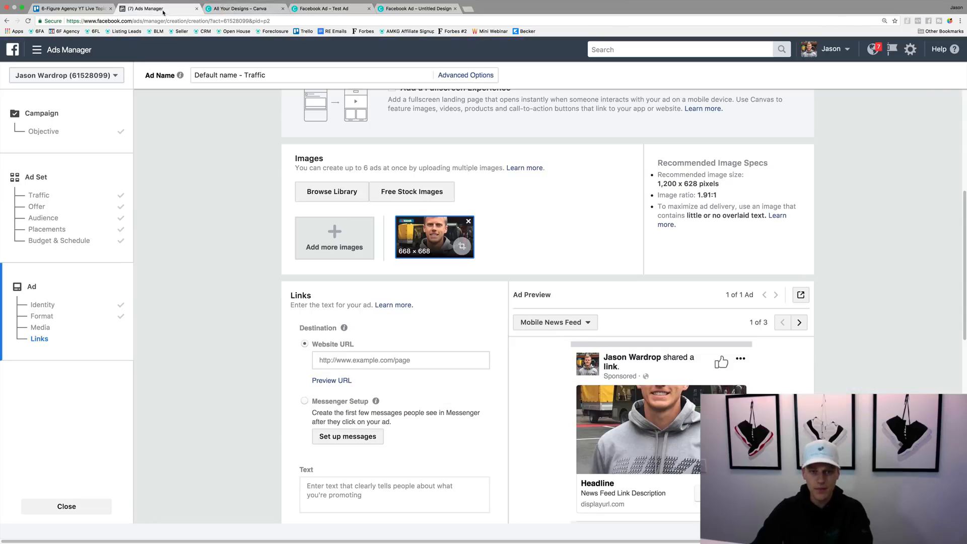
click(468, 221)
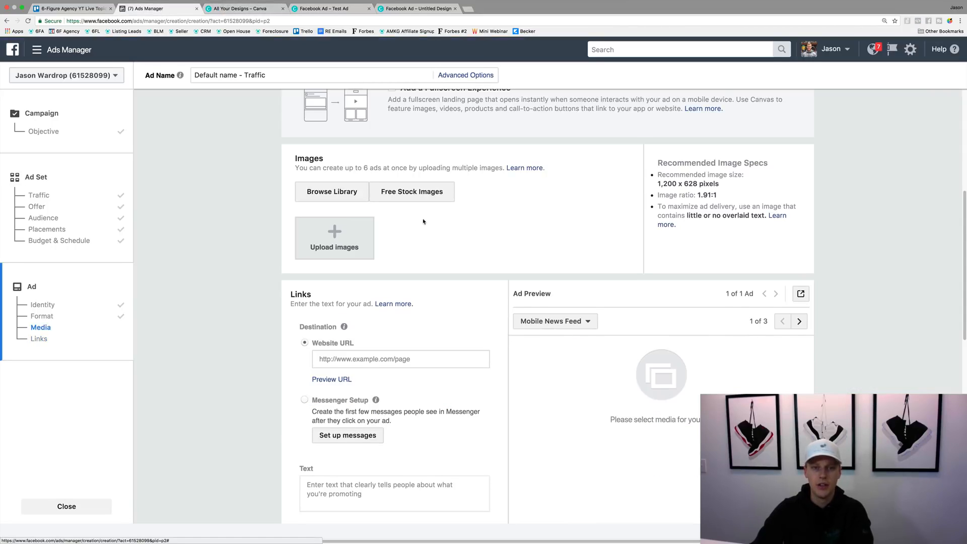
click(334, 240)
click(569, 162)
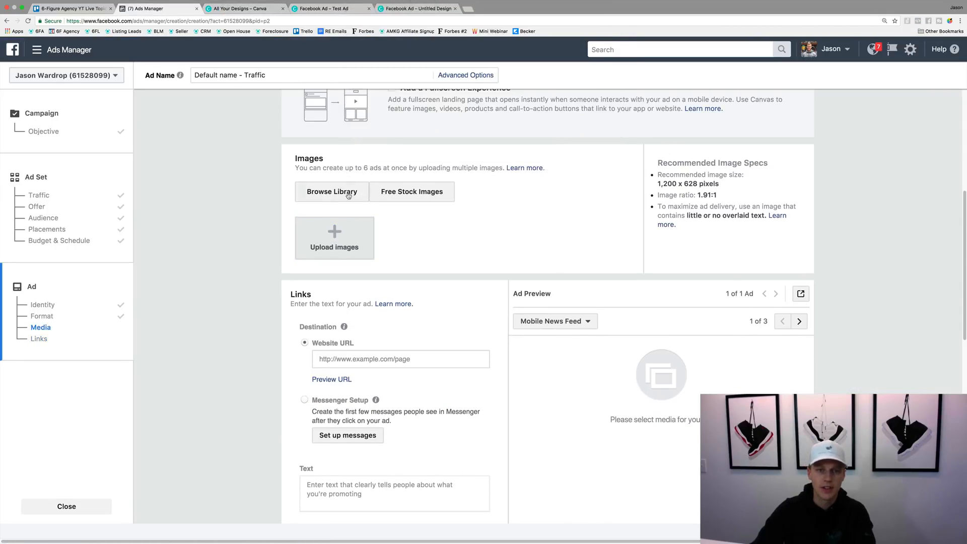
Choose the 1590 × 860 photo of the gray house from the image library's ad images as the ad image
click(348, 196)
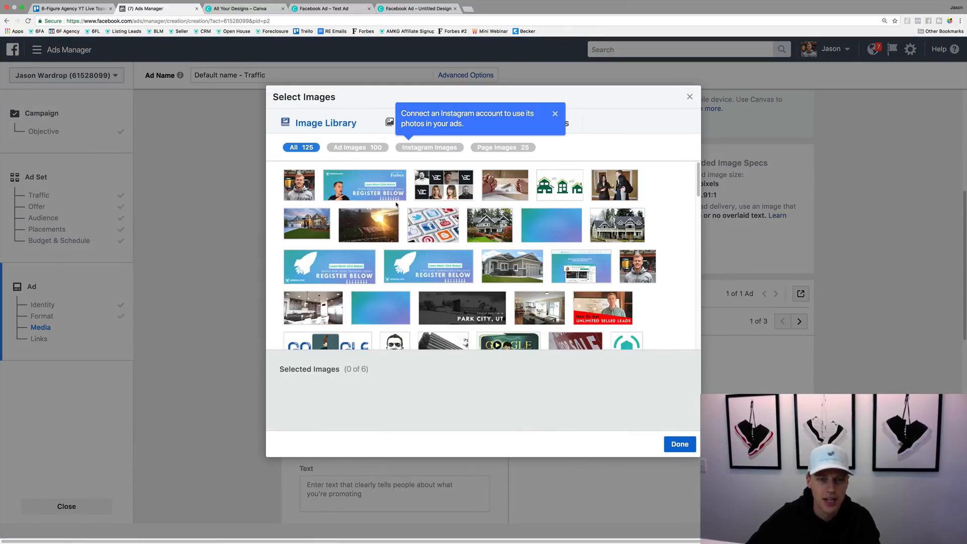
scroll(503, 229, down, 3)
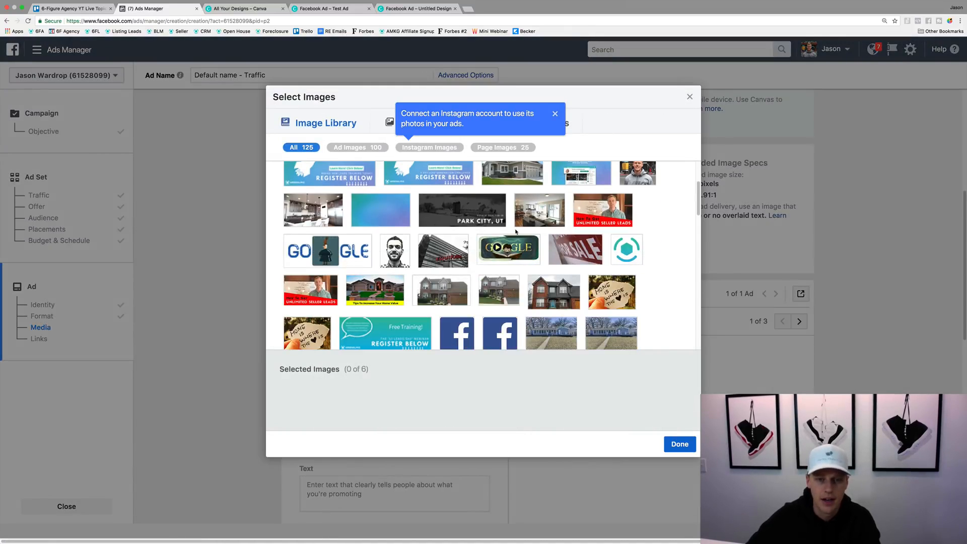
scroll(516, 232, down, 3)
click(347, 148)
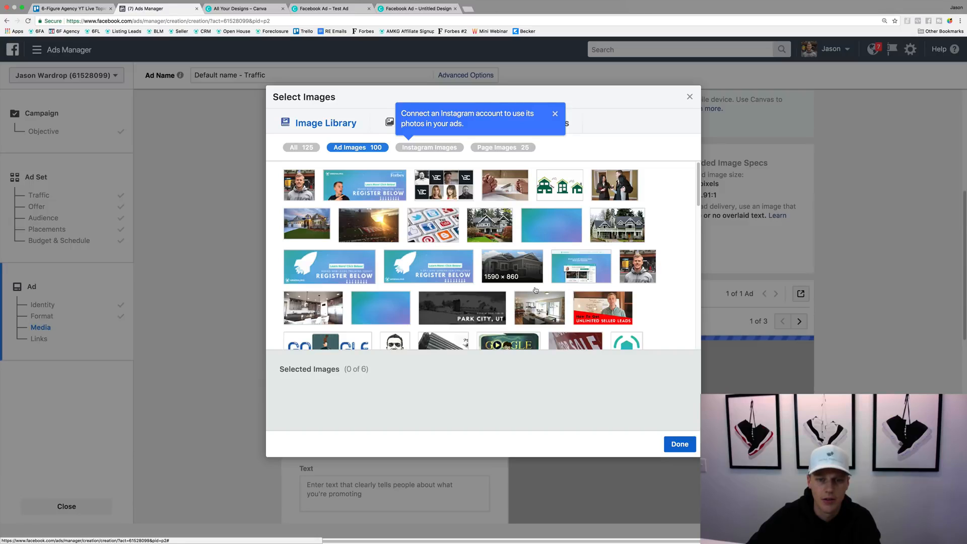
click(518, 267)
click(680, 444)
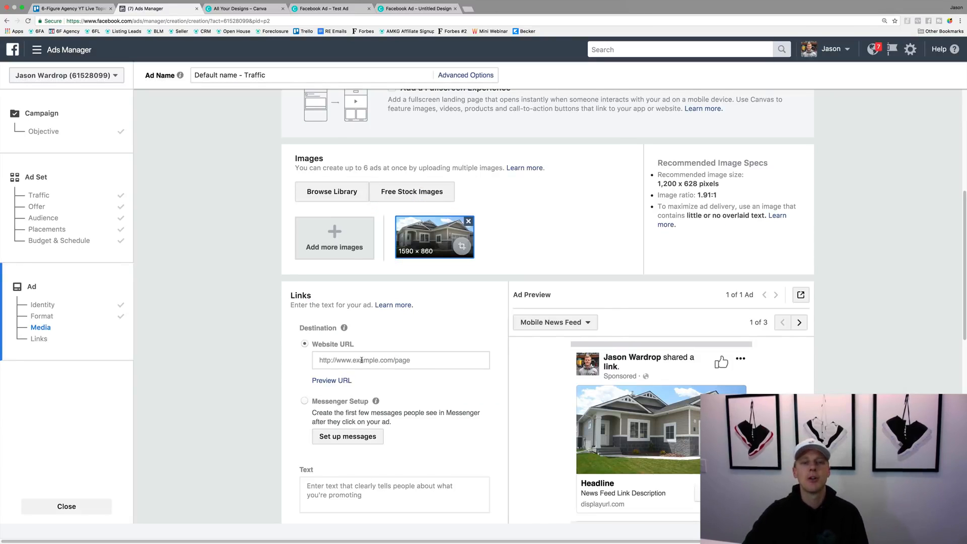
key(super+t)
text(google.com)
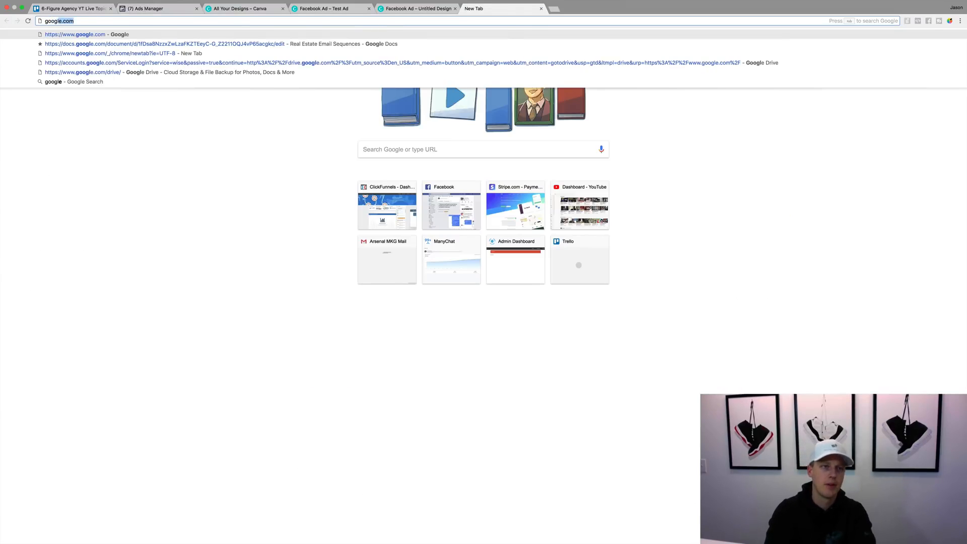
key(Return)
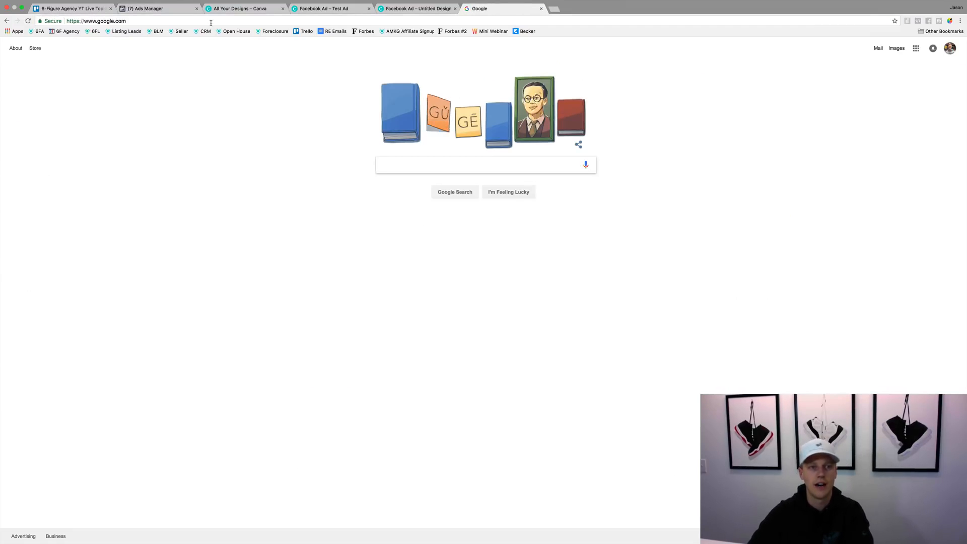
click(162, 19)
key(ctrl+c)
click(150, 9)
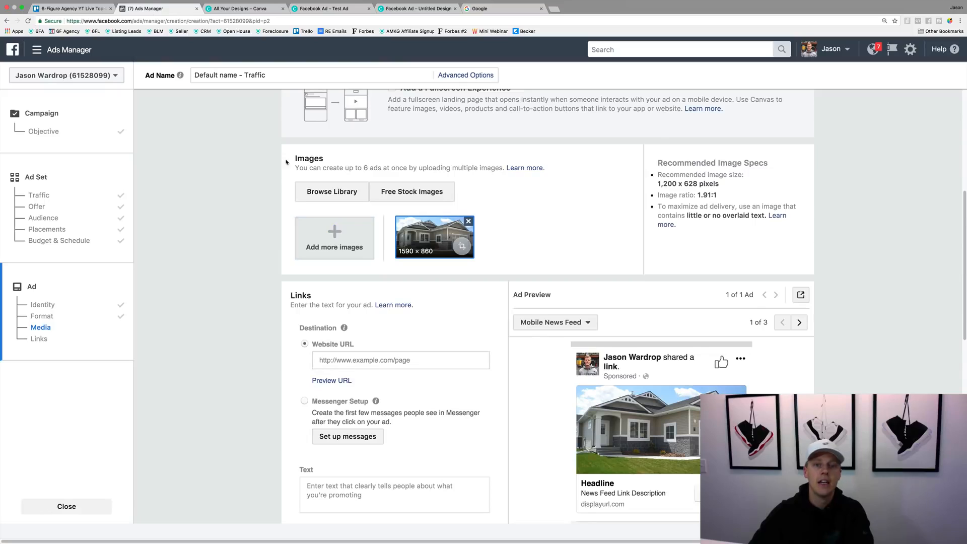
click(395, 358)
key(ctrl+v)
click(267, 387)
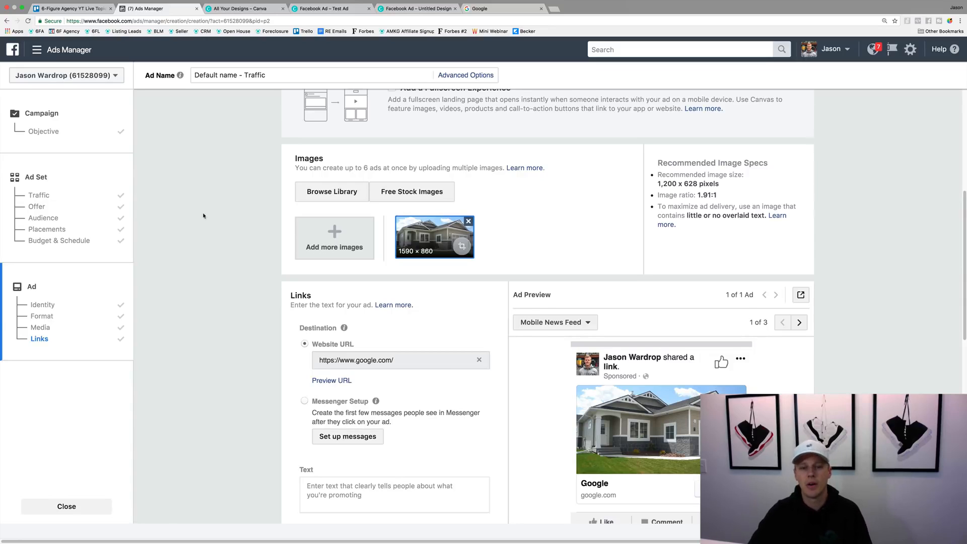
Enter "Test text copy" as the ad's text
scroll(287, 292, down, 3)
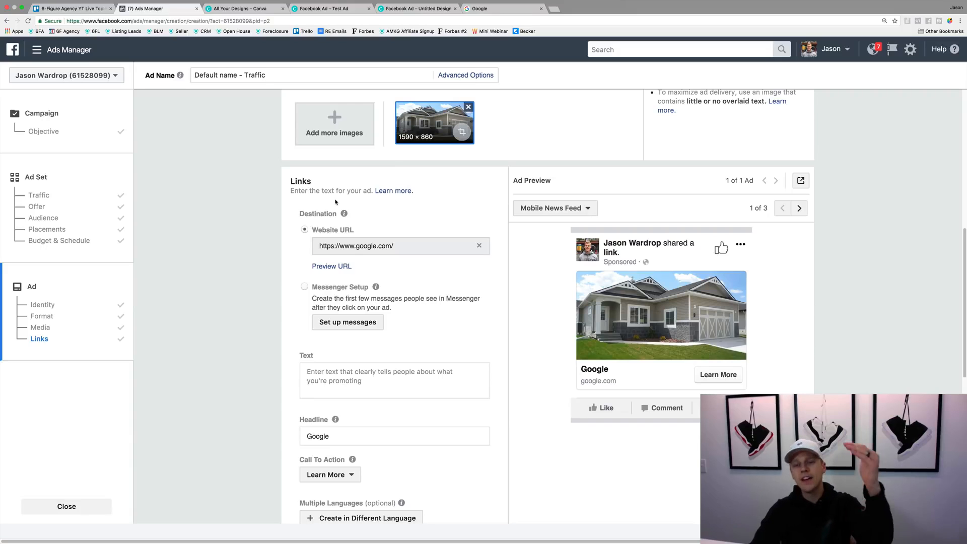
scroll(344, 214, down, 1)
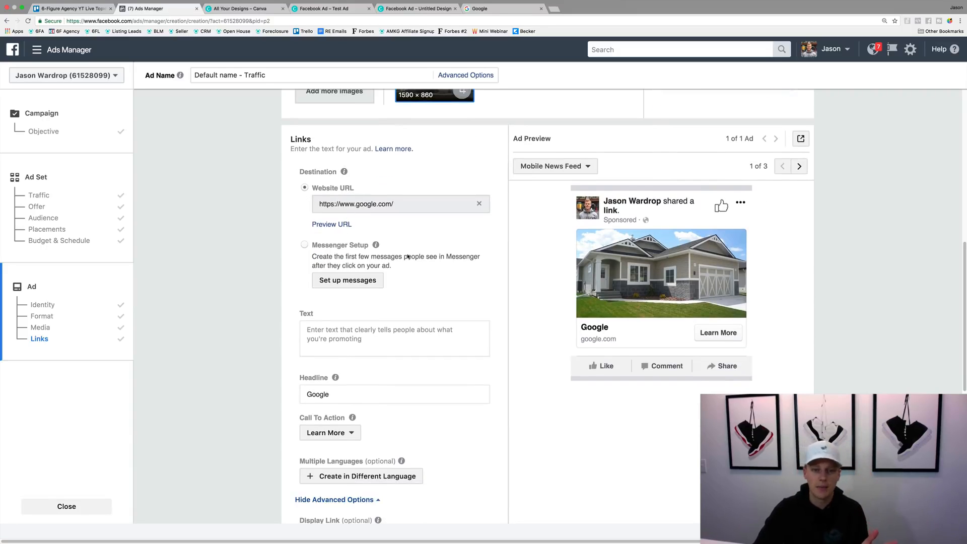
click(381, 334)
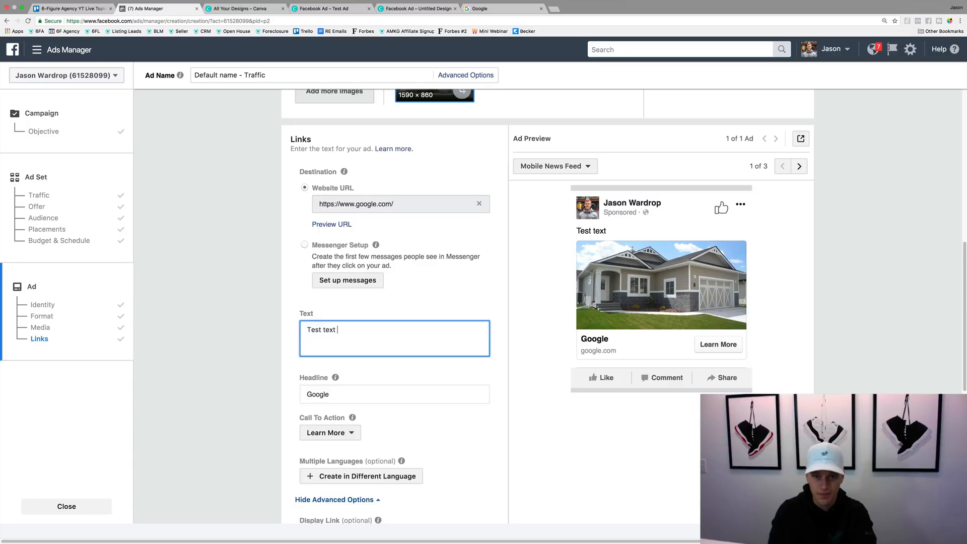
text(Test text copy)
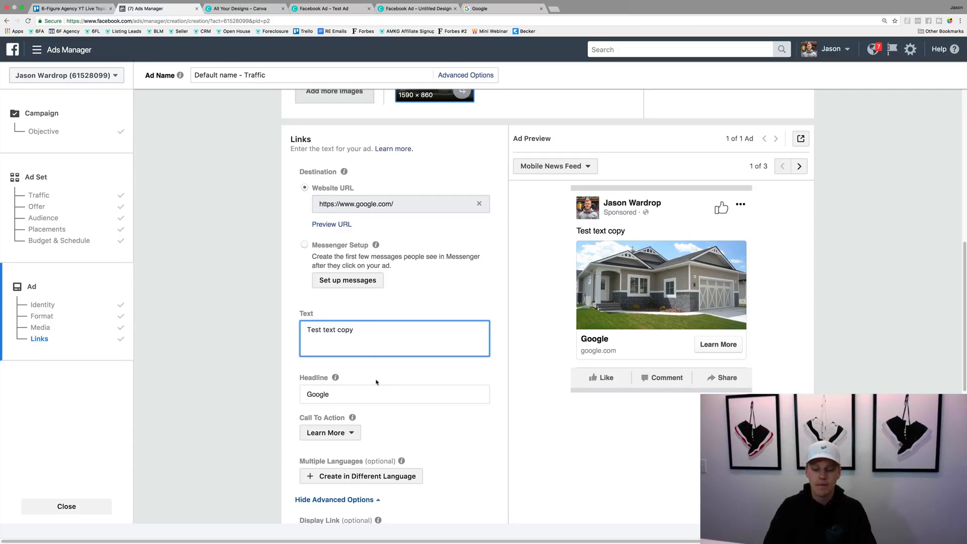
Replace the whole ad text with the opening line "Orlando Homeowners!"
key(super+a)
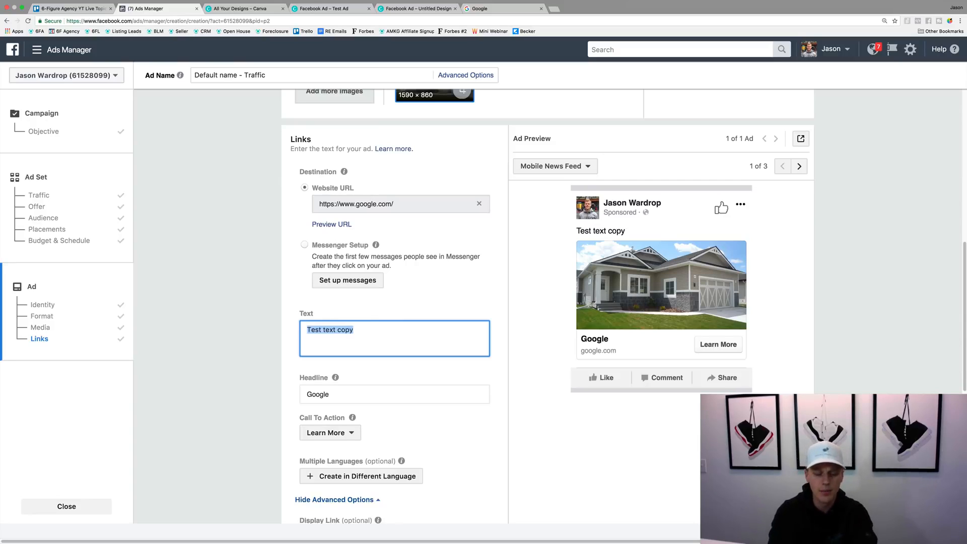
text(Orland)
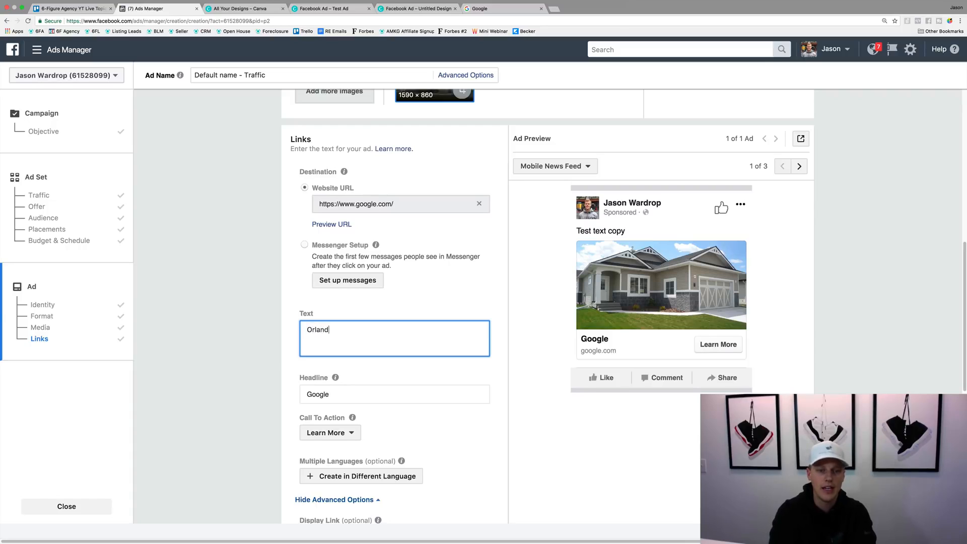
text(o Homesowners!)
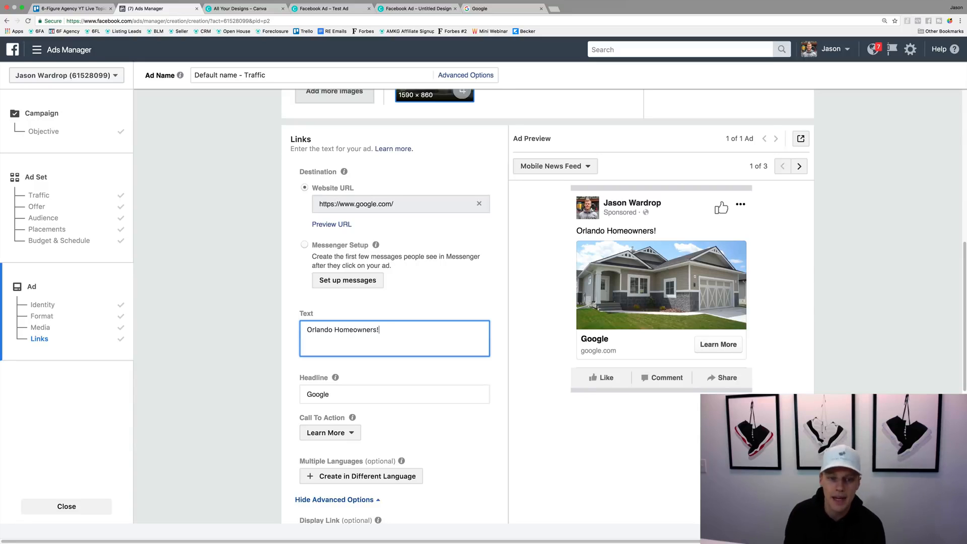
Add a second paragraph to the ad text, after a blank line: "Are you looking to sell your home in the next 3-6 months?"
key(Return)
key(Return)
text(A)
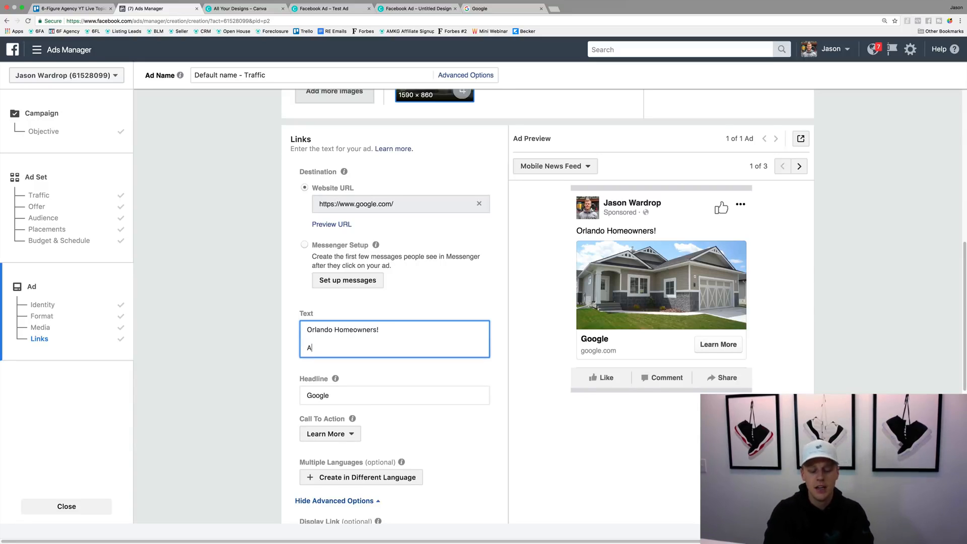
text(re you looking to)
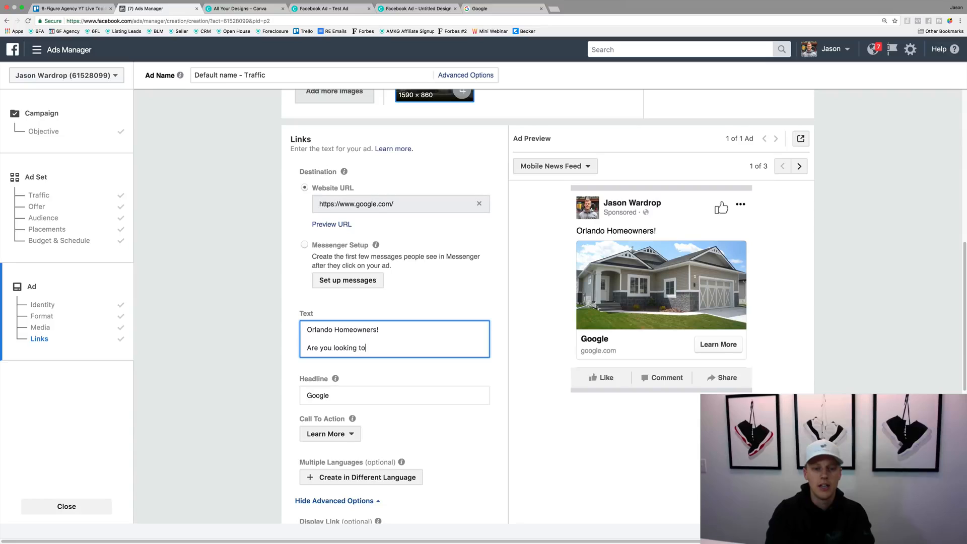
text( sell your home in )
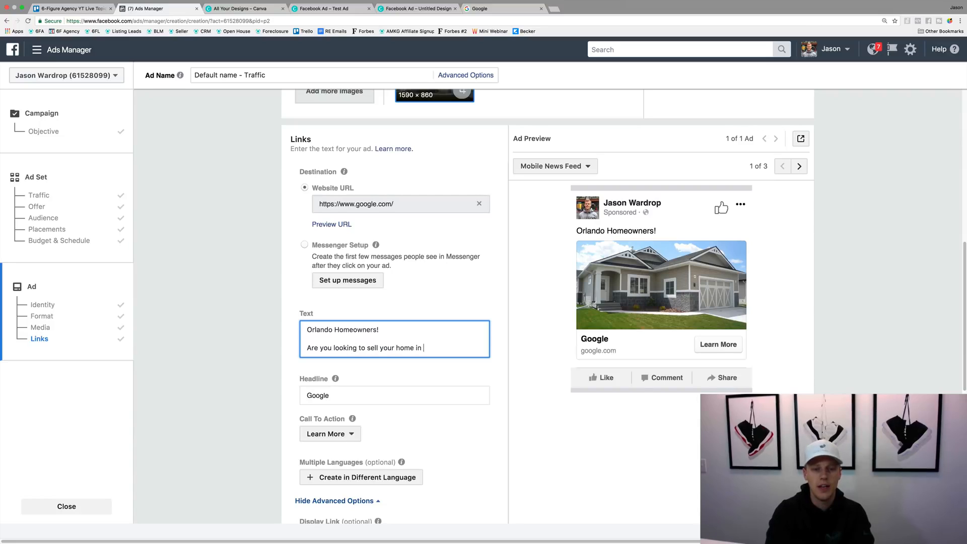
text(the next 3)
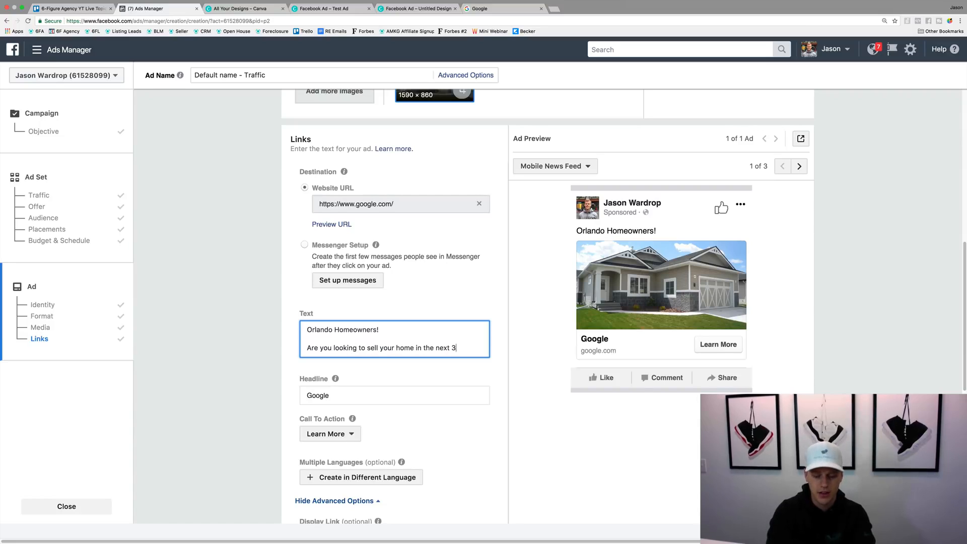
text(-6 months?)
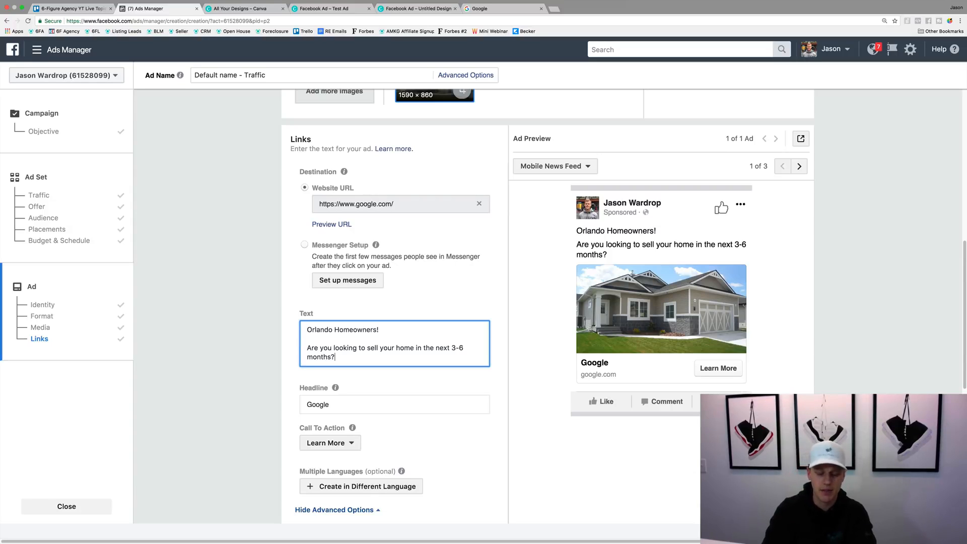
Begin a third ad text paragraph with "I have a family of 3 looking to purchase a home in the [BLANK] area"
key(Return)
key(Return)
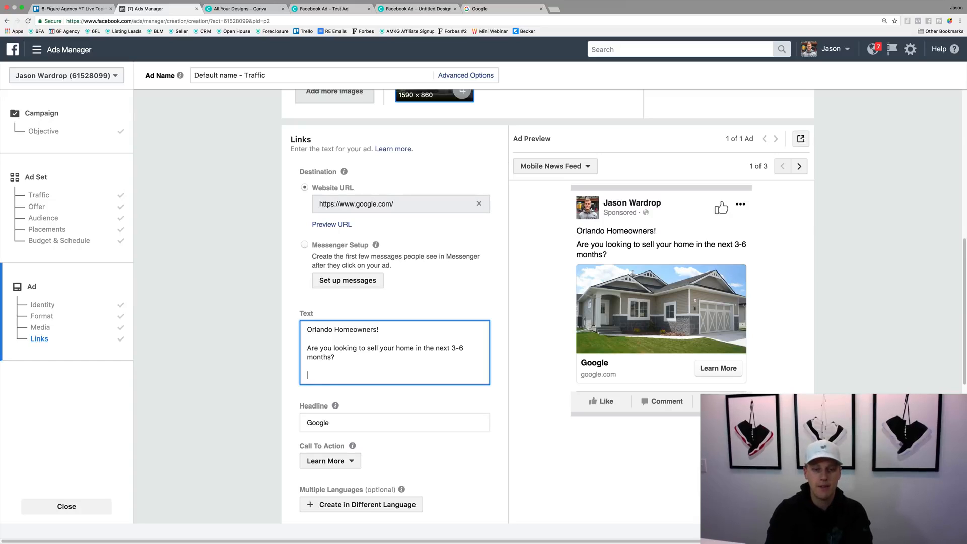
text(I have a)
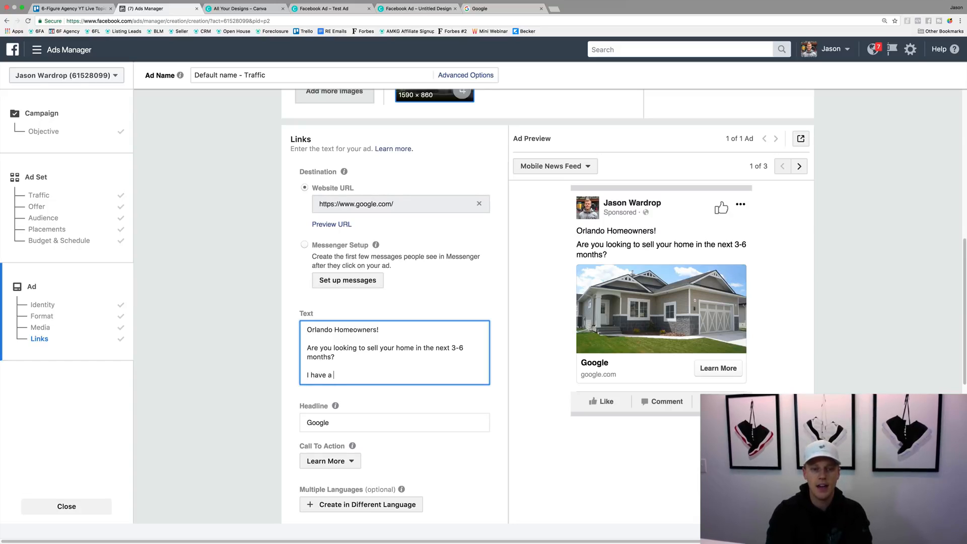
text( family of 3 looking to purc)
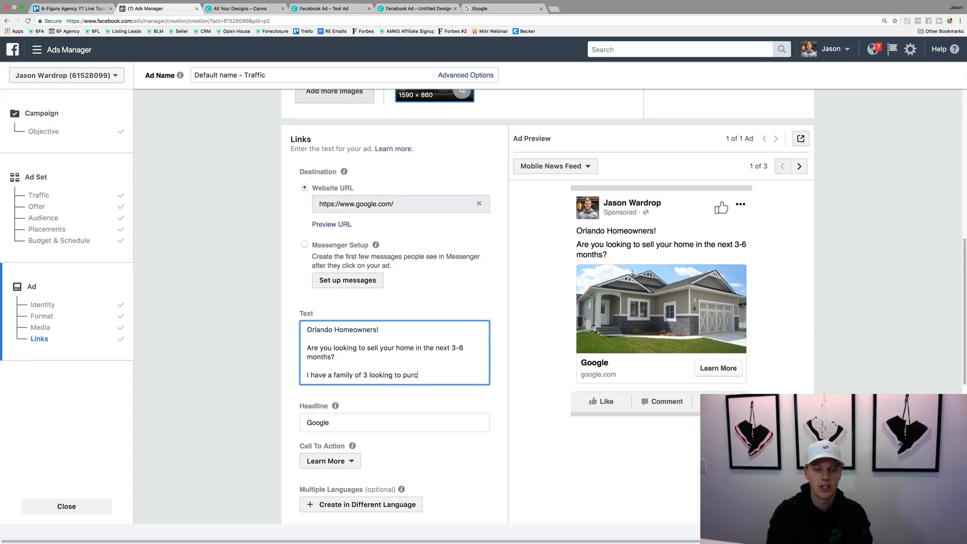
text(hase a home in the)
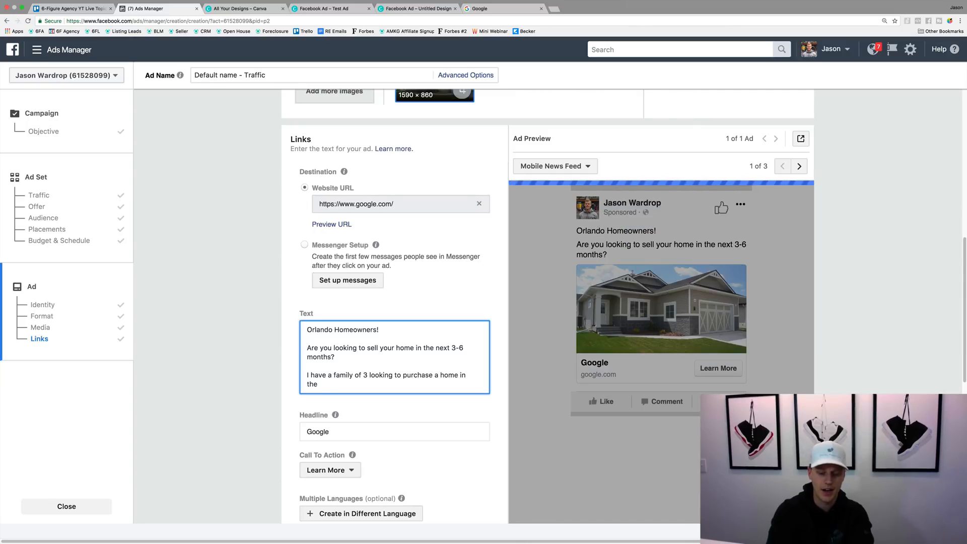
text( [BLANK)
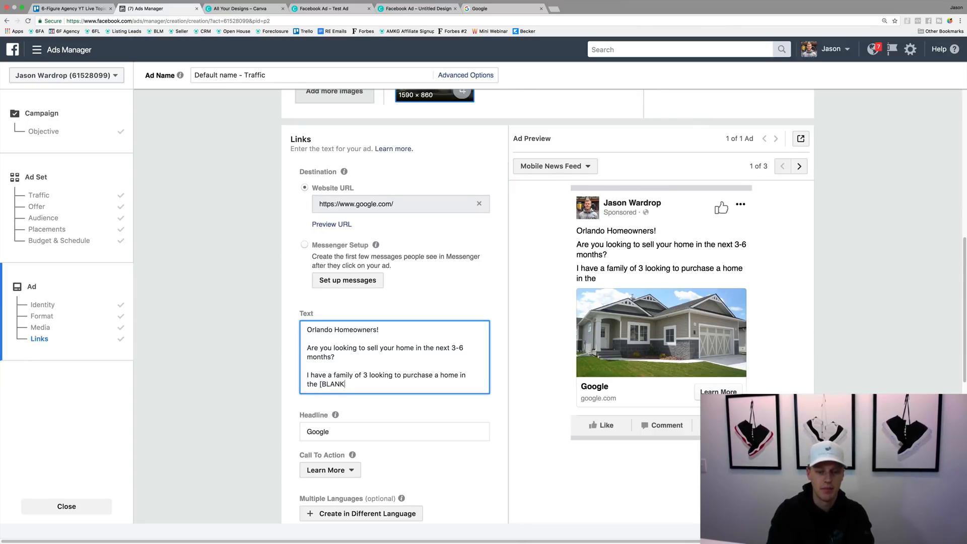
text(] area)
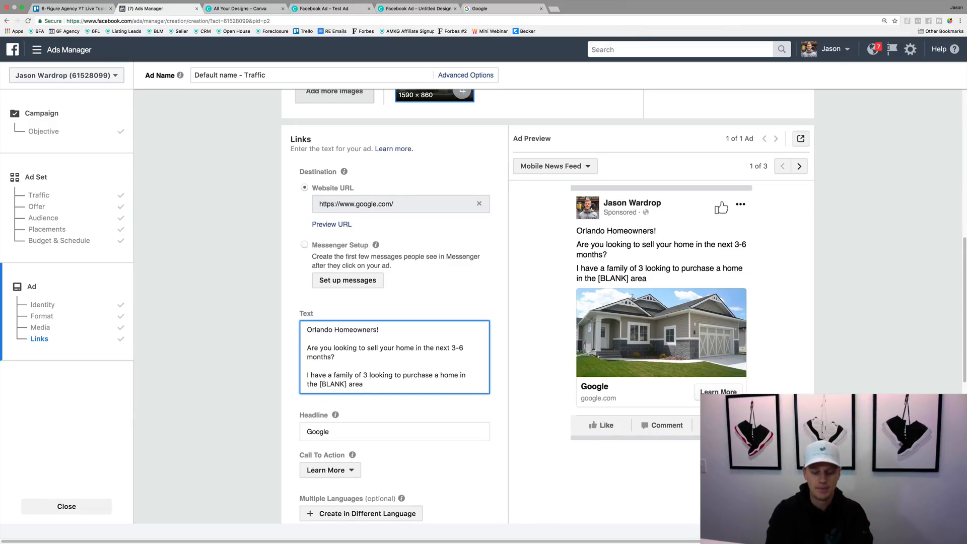
Complete the third paragraph with "who is hoping to purchase their dream home within the next few months." and start a new paragraph
text(who is)
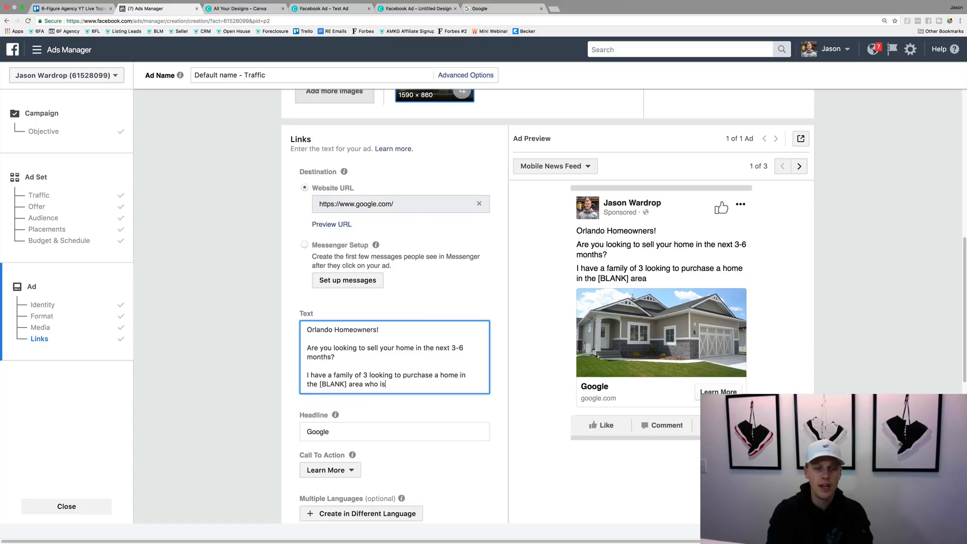
text( hoping to pur)
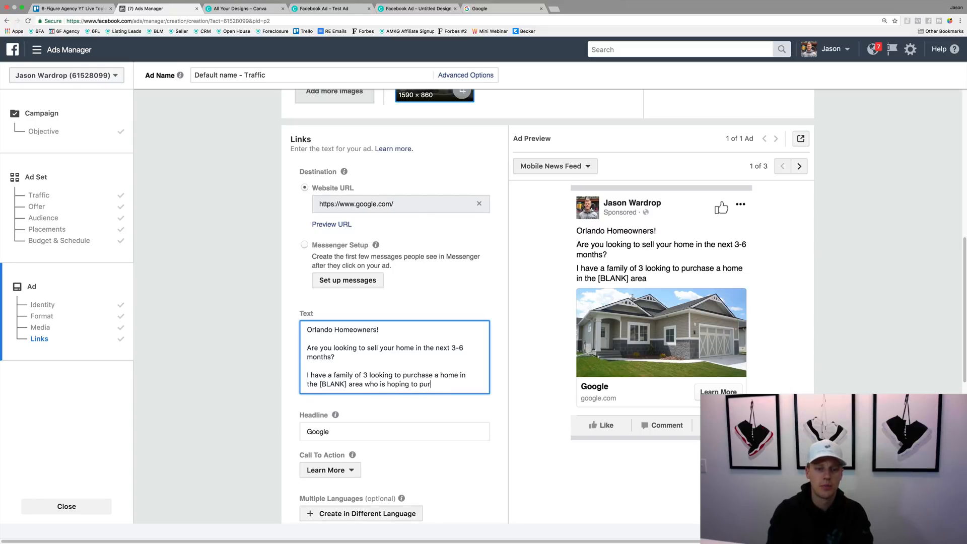
text(chase their dr)
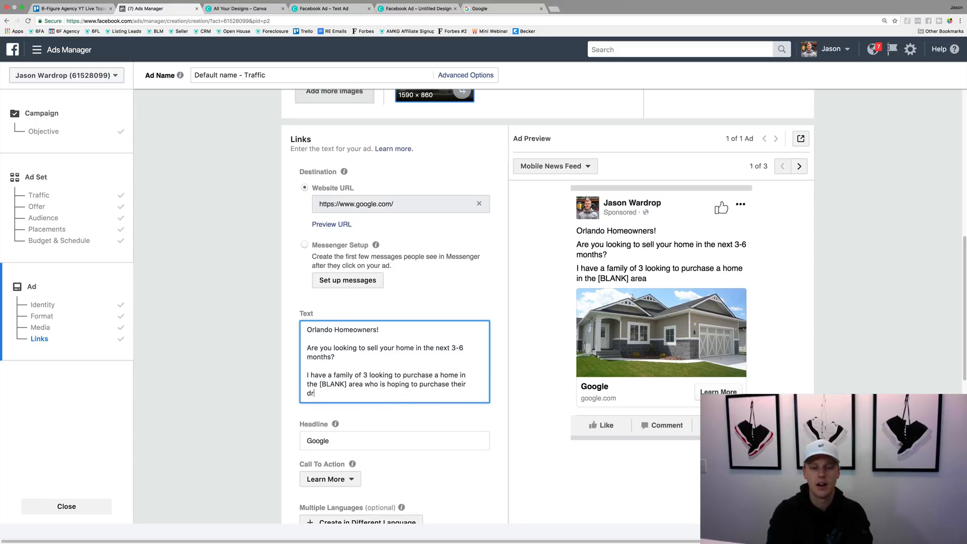
text(eam home wit)
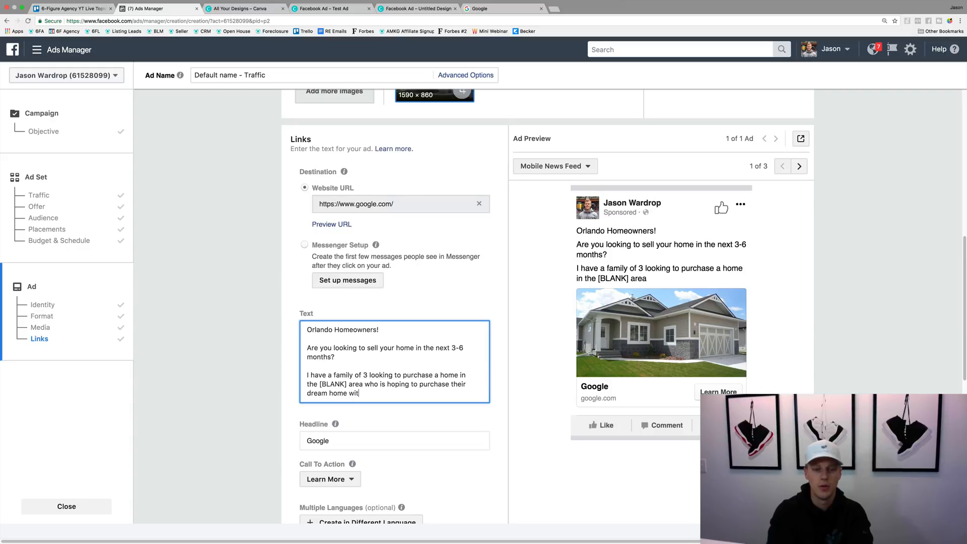
text(hin the next fe)
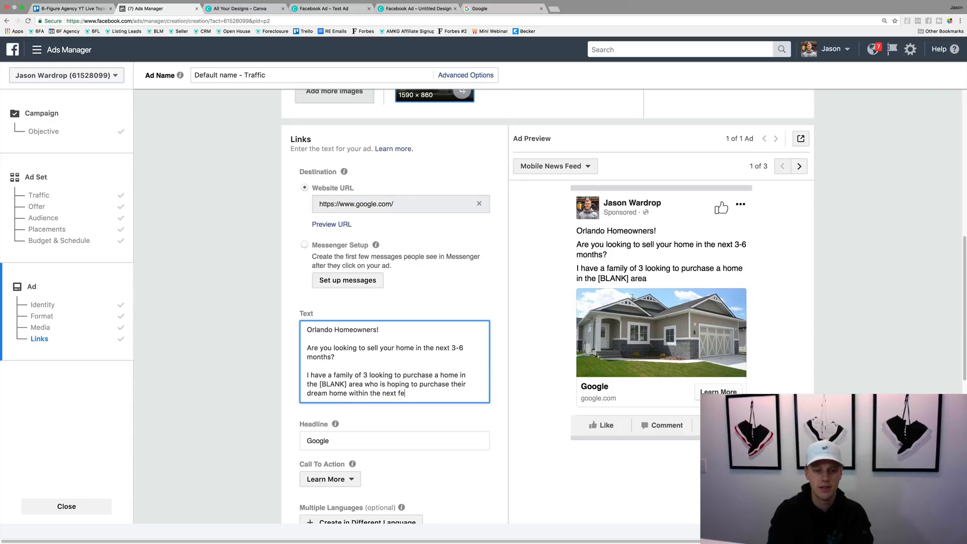
text(w months.)
key(Return)
key(Return)
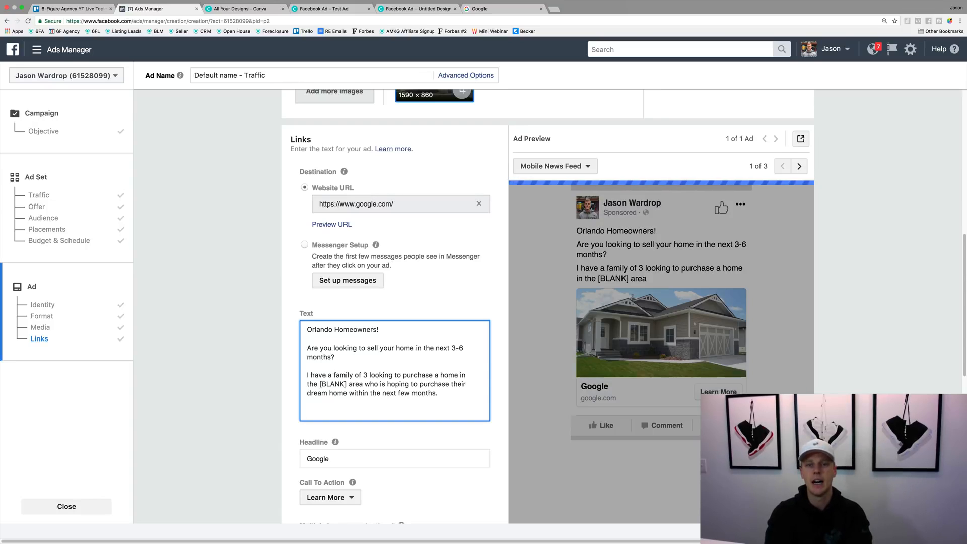
Add the closing line "Full Details Click Here: LINK" to the ad text
text(Full Detai)
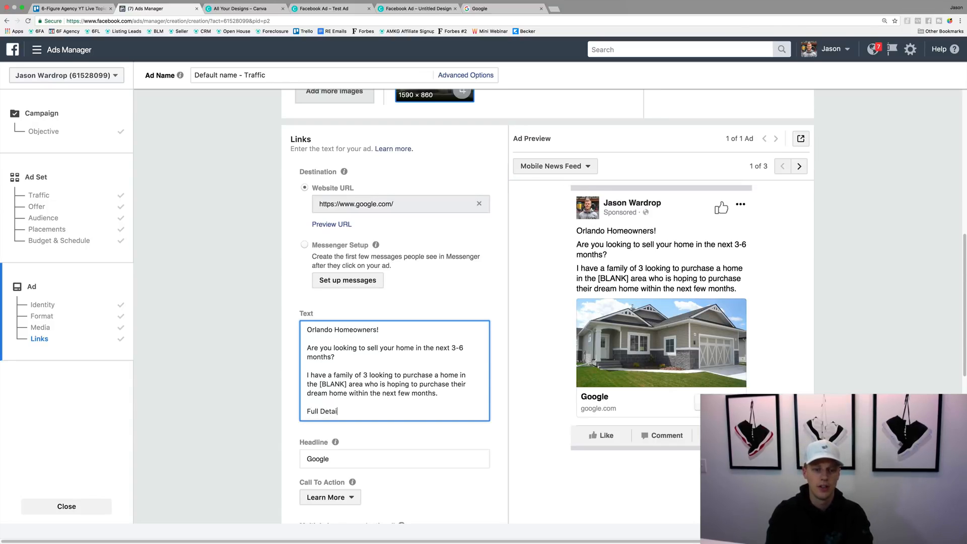
text(ls Click Here)
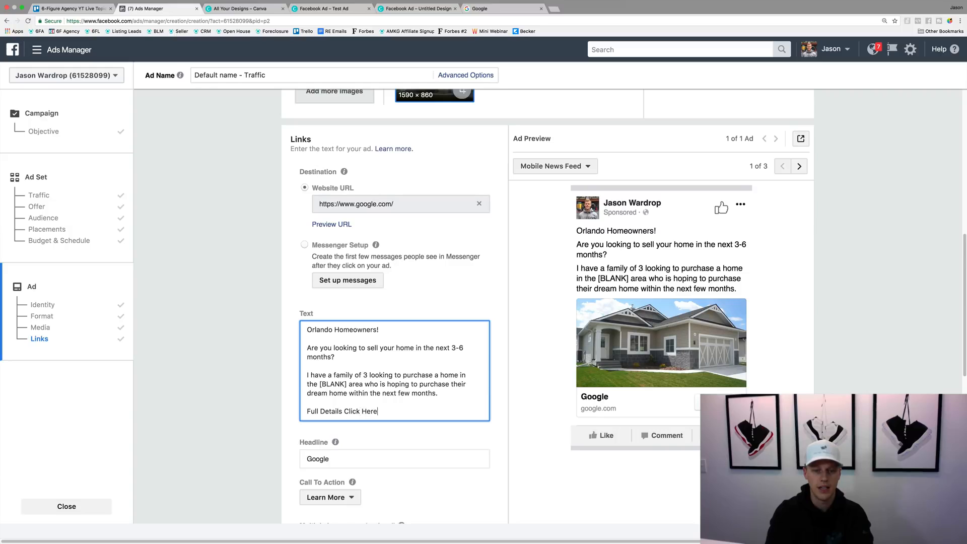
text(: LINK)
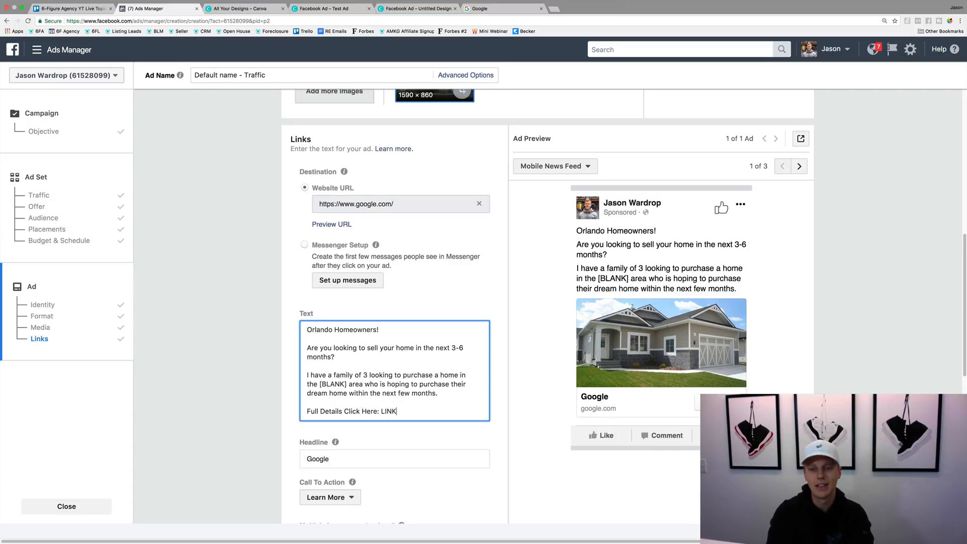
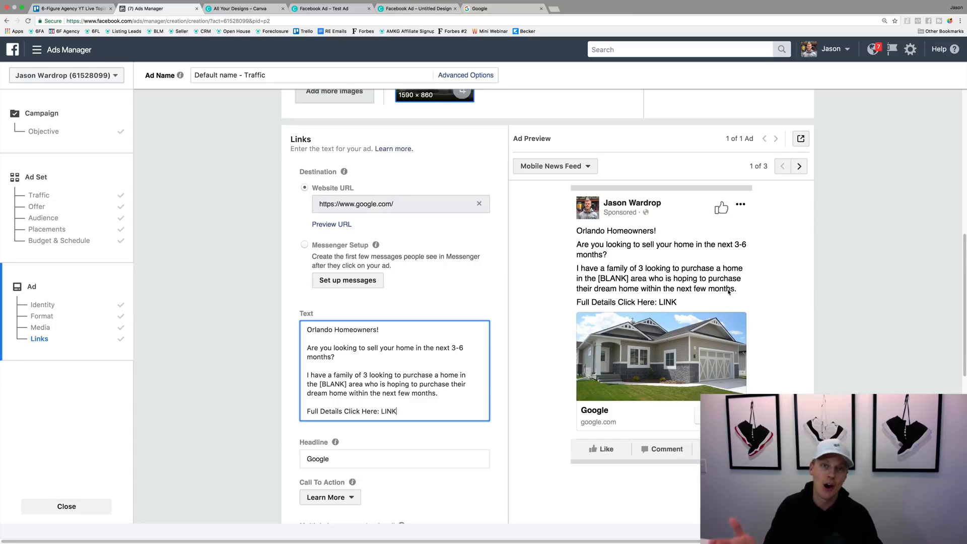
Replace the ad headline with "Are you looking to sell your home?"
scroll(477, 307, down, 2)
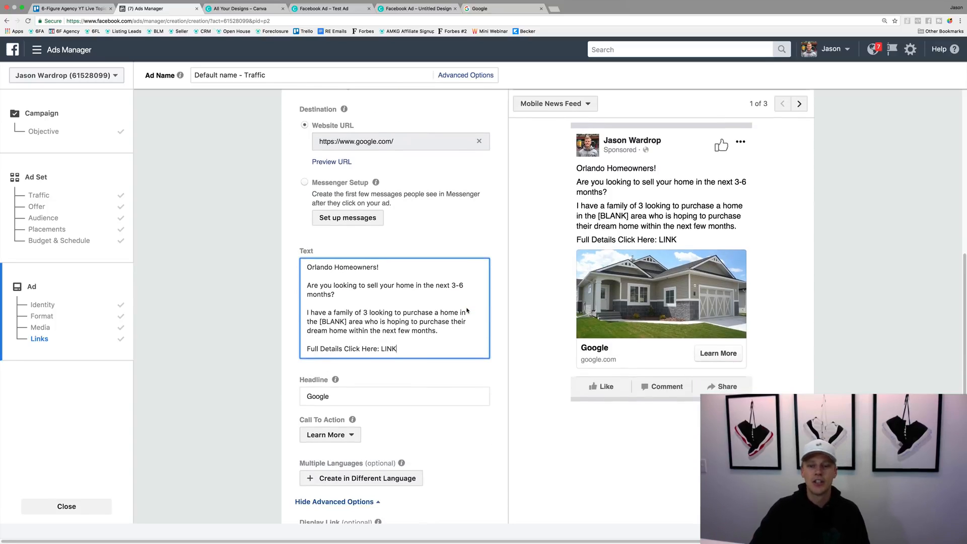
click(316, 396)
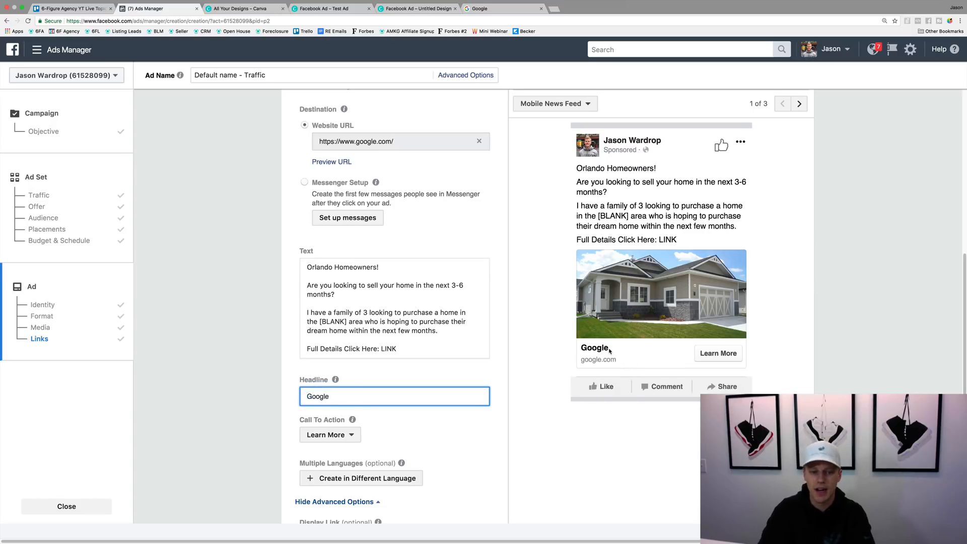
key(super+a)
text(Are you look)
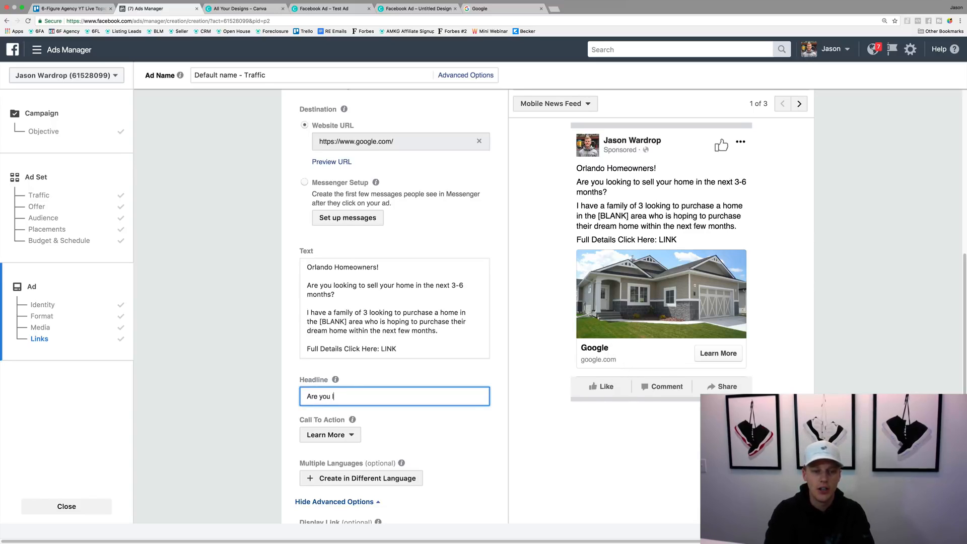
key(super+a)
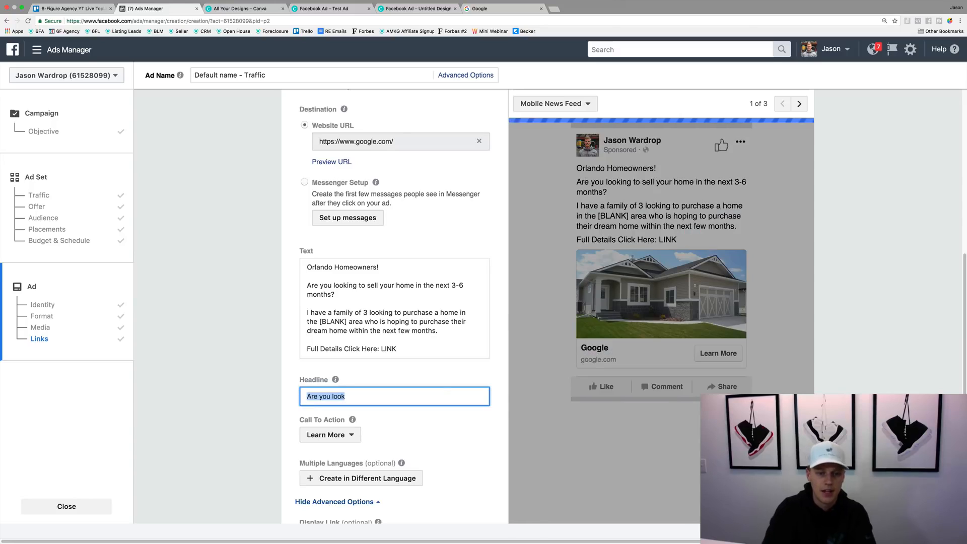
key(Right)
text(ing to sell your home?)
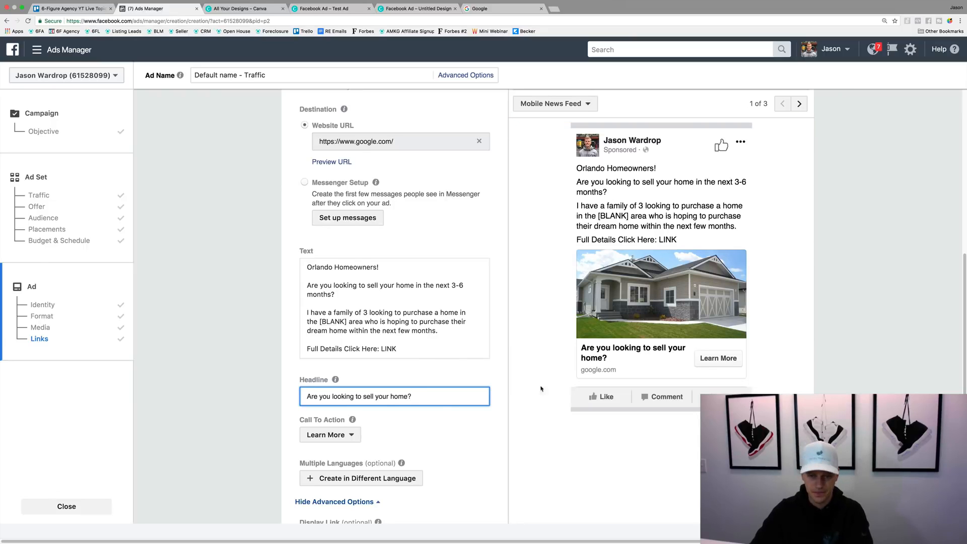
Set the ad's call to action to No Button
scroll(383, 406, down, 2)
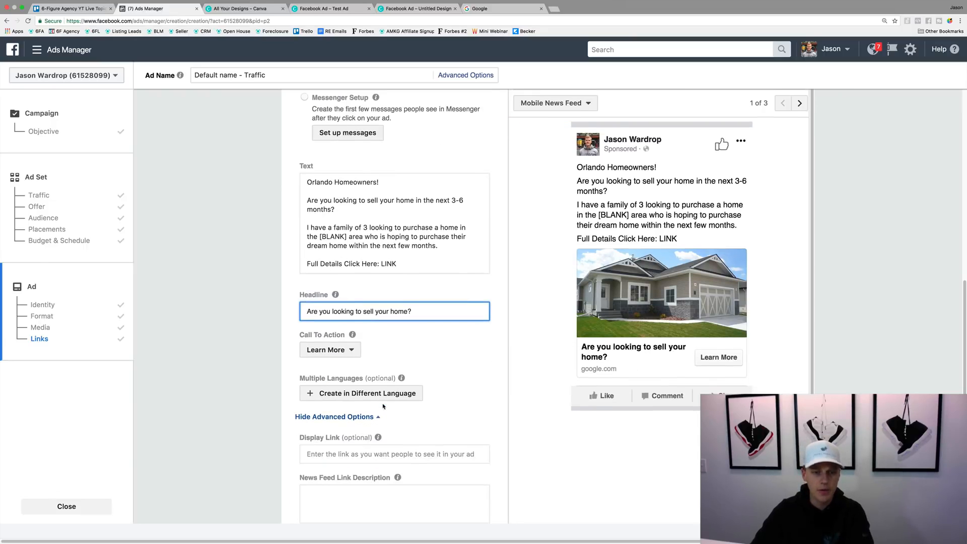
click(337, 352)
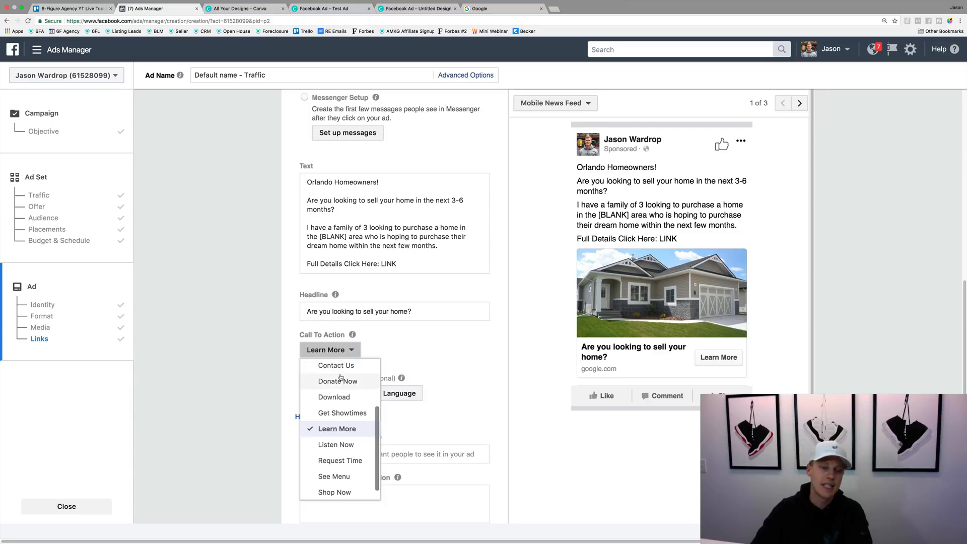
scroll(340, 379, up, 3)
click(339, 367)
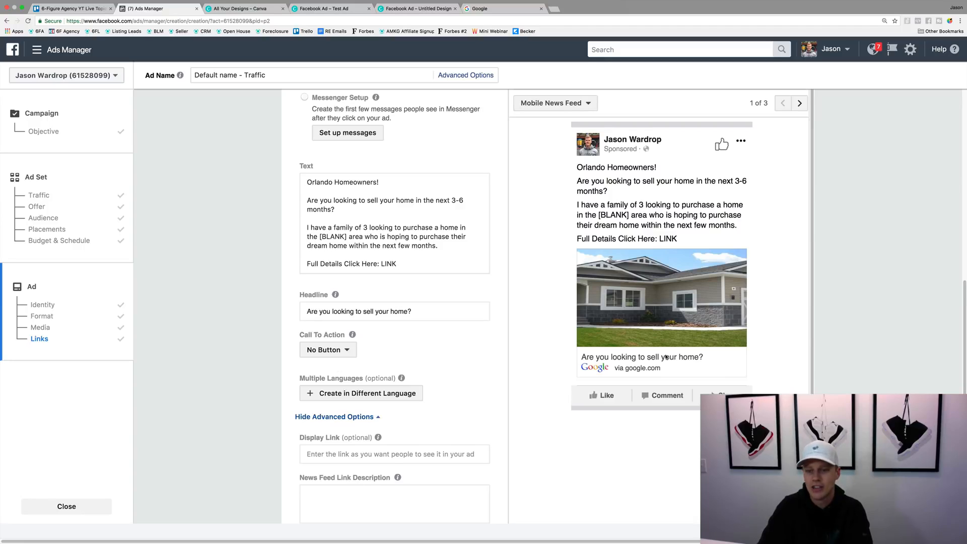
Review the available call-to-action options and set the ad's call to action to Learn More
click(342, 349)
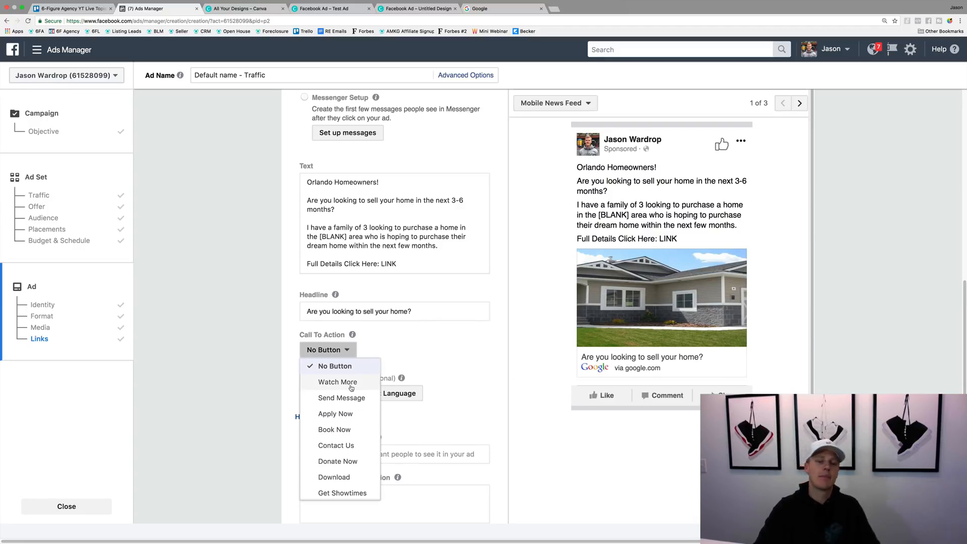
scroll(351, 387, down, 2)
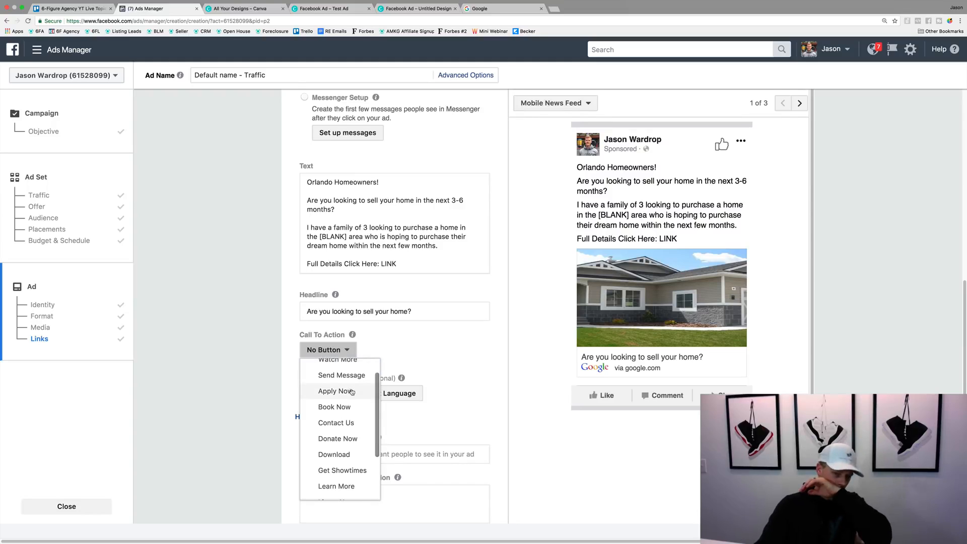
scroll(353, 393, down, 3)
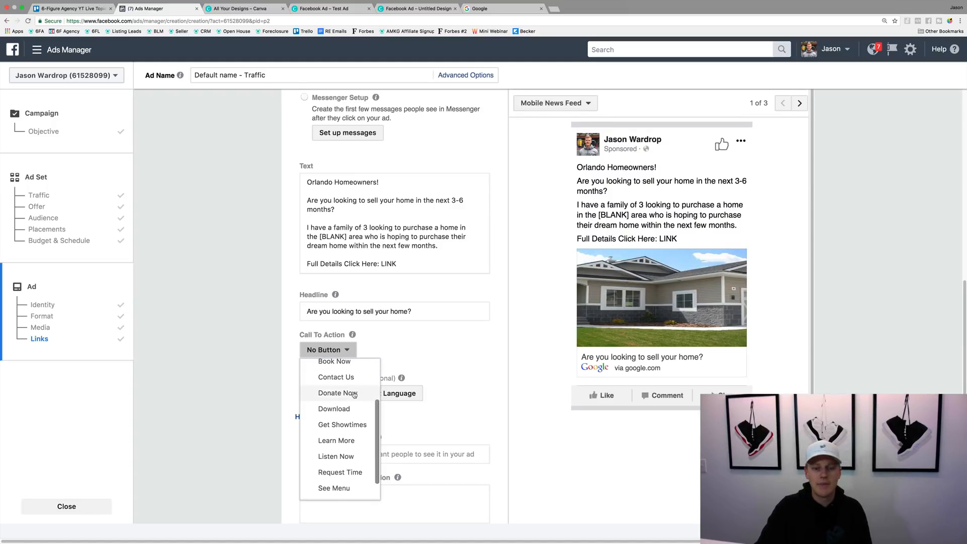
scroll(353, 397, down, 2)
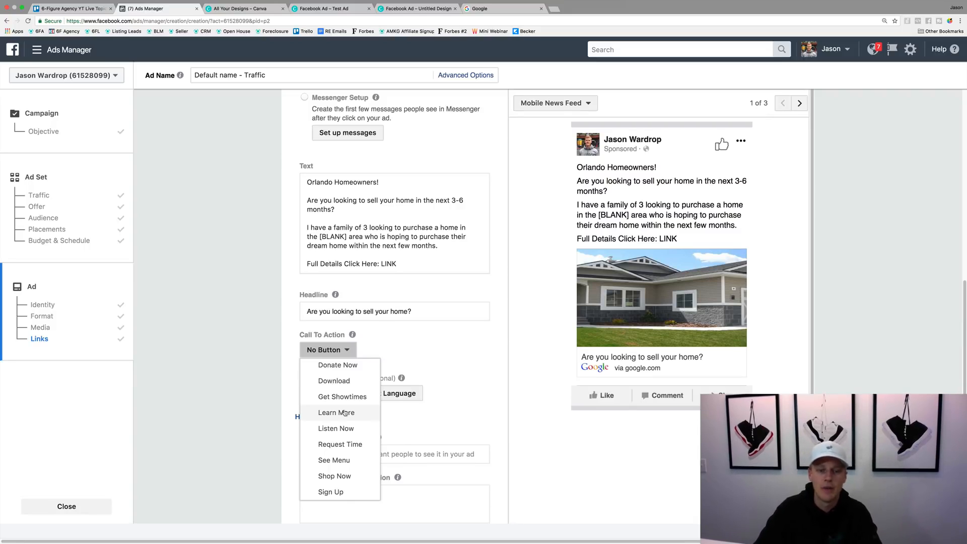
click(361, 354)
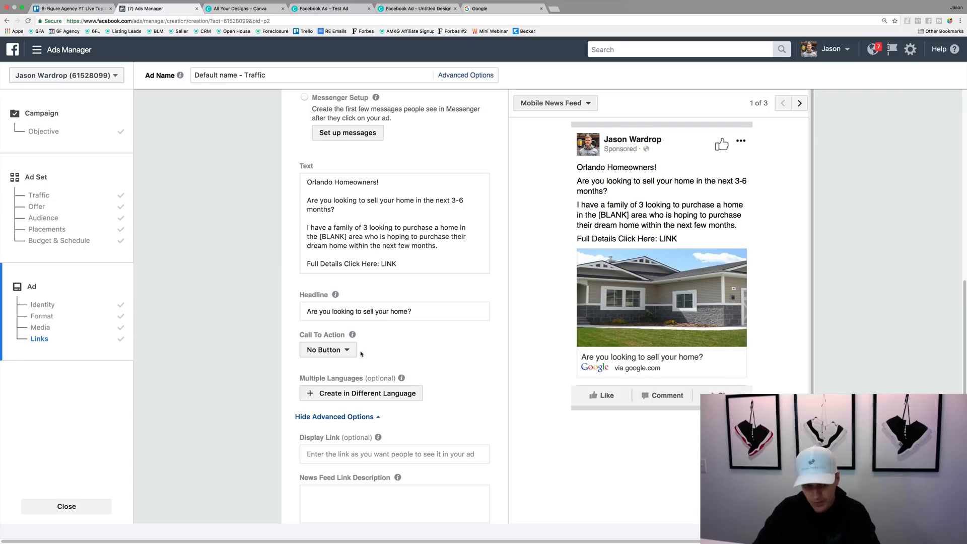
click(342, 351)
scroll(347, 459, down, 2)
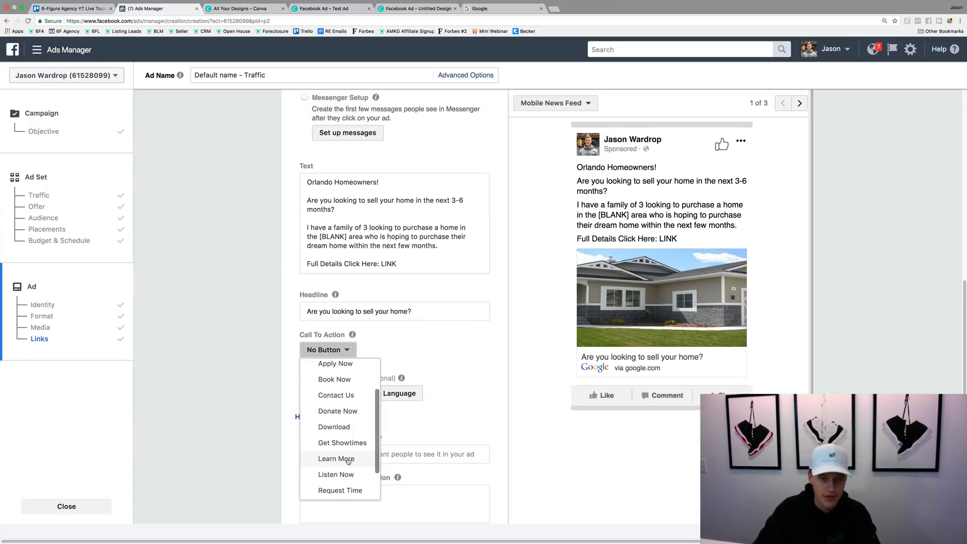
click(347, 460)
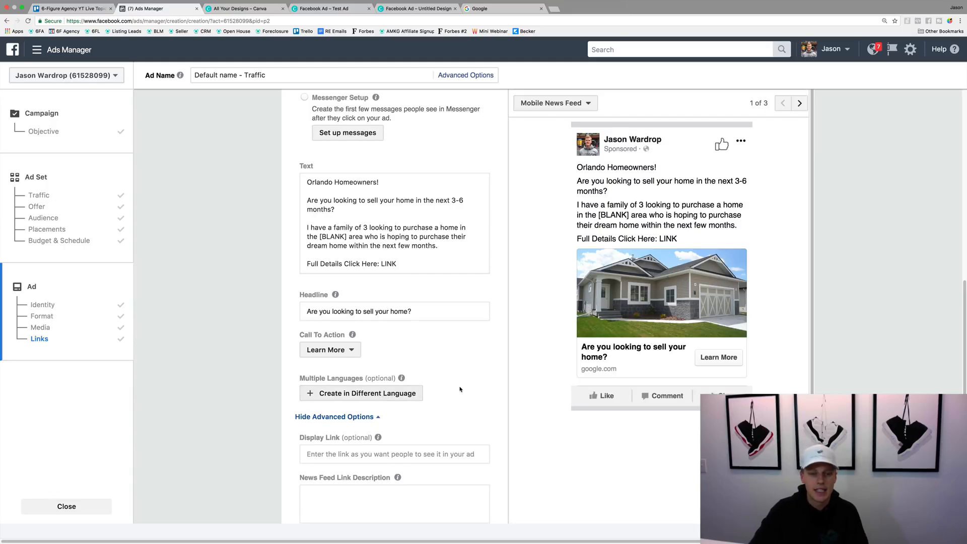
Enter "Test Copy" as the placeholder News Feed link description
scroll(459, 389, down, 2)
click(371, 406)
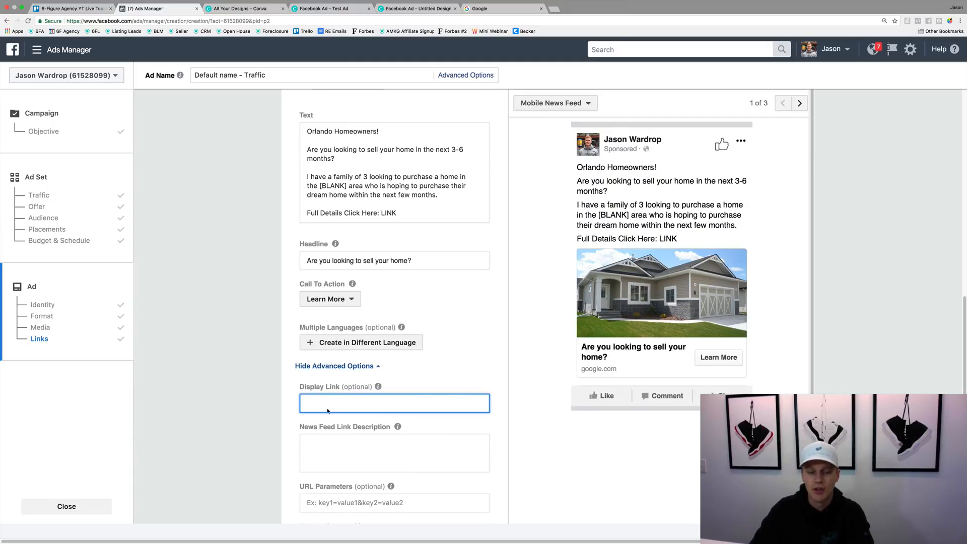
click(346, 442)
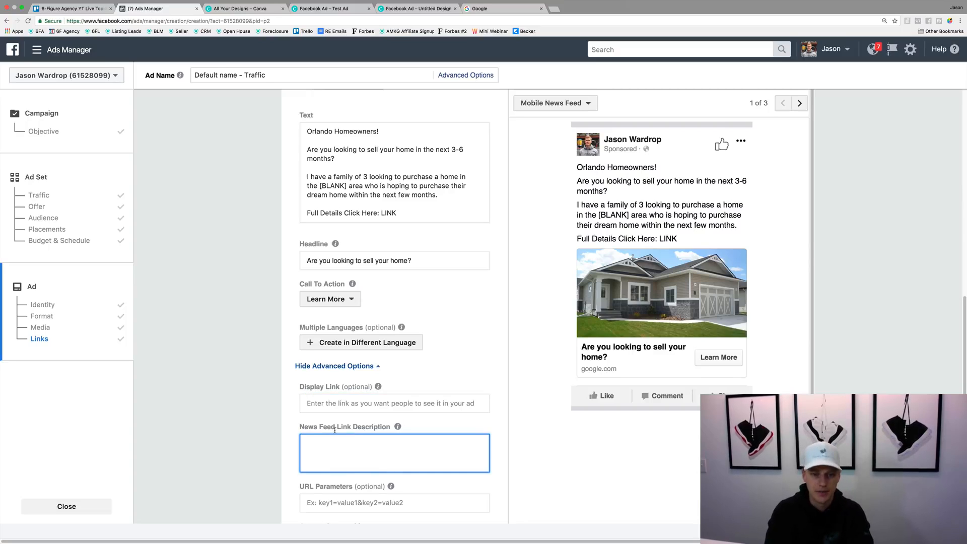
text(Test )
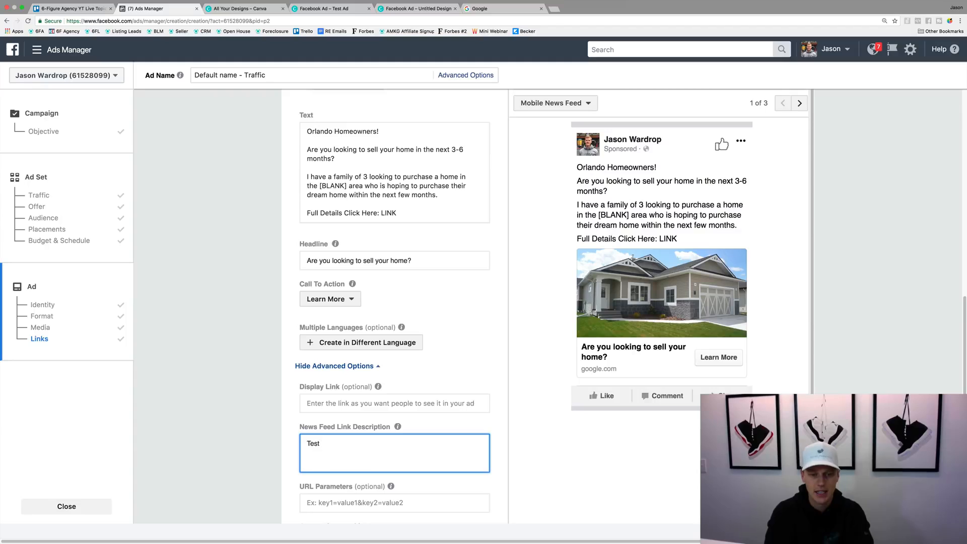
text(Copy)
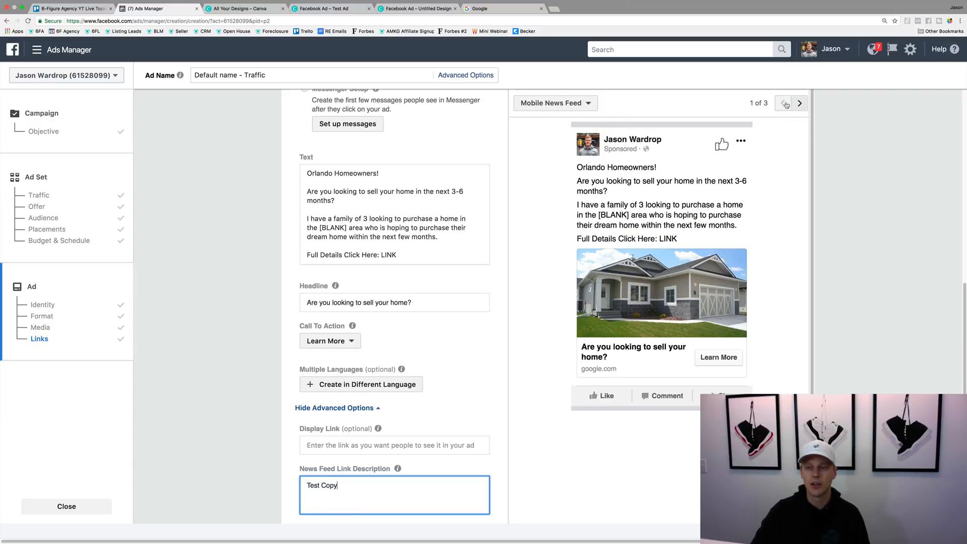
Compare the ad preview across the Mobile News Feed, Feature Phone and Desktop News Feed placements to check where the link description is shown
click(798, 105)
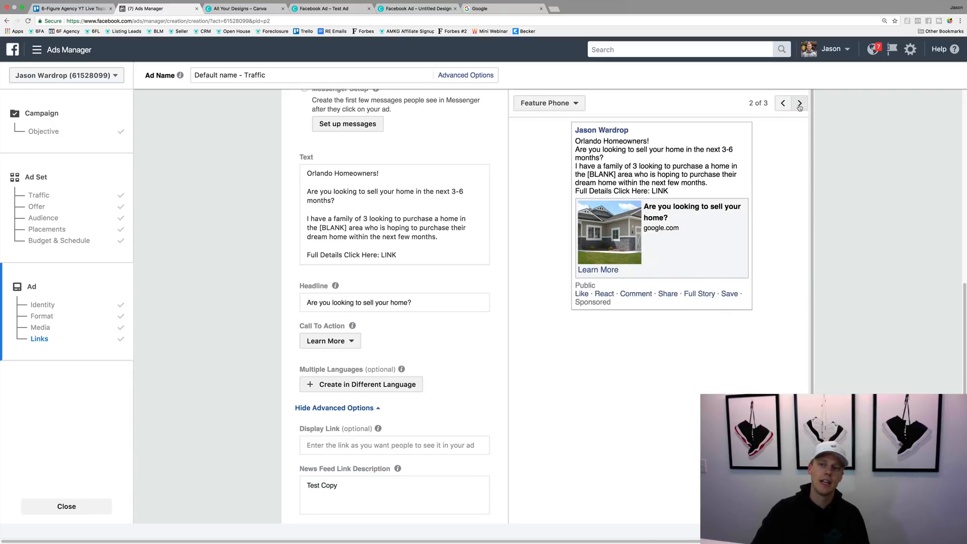
click(783, 104)
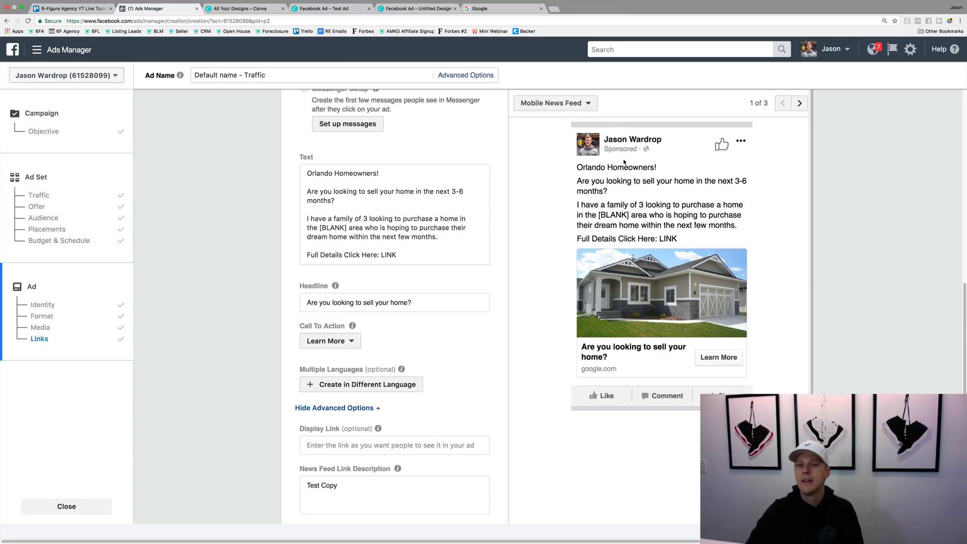
click(799, 104)
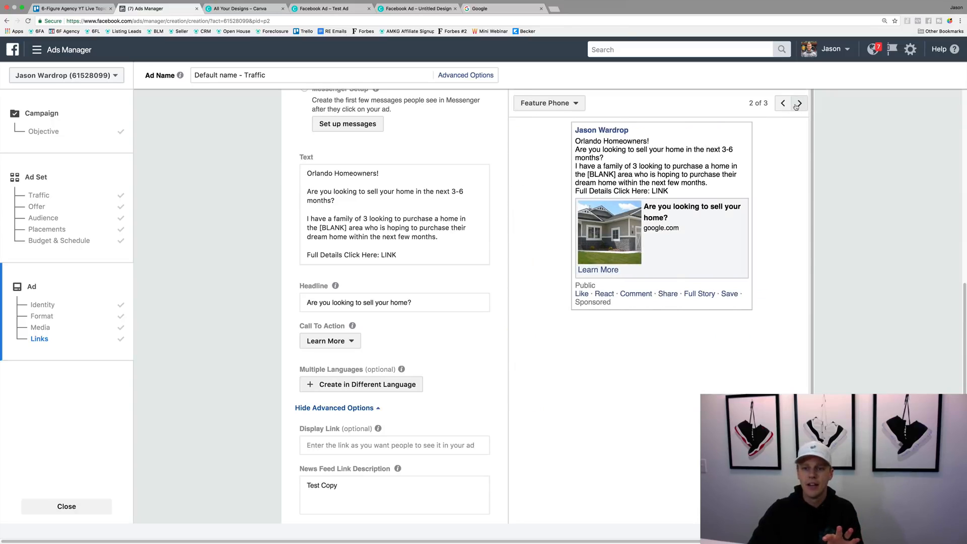
click(798, 104)
mouse_move(657, 302)
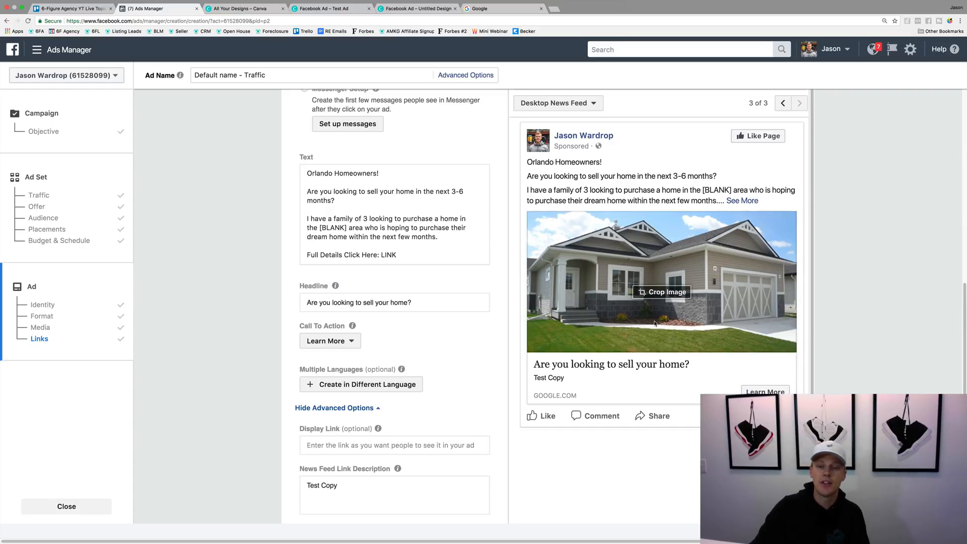
Replace the News Feed link description with "Orlando Homeowners looking to sell in the next 3-6 months"
click(325, 481)
key(super+a)
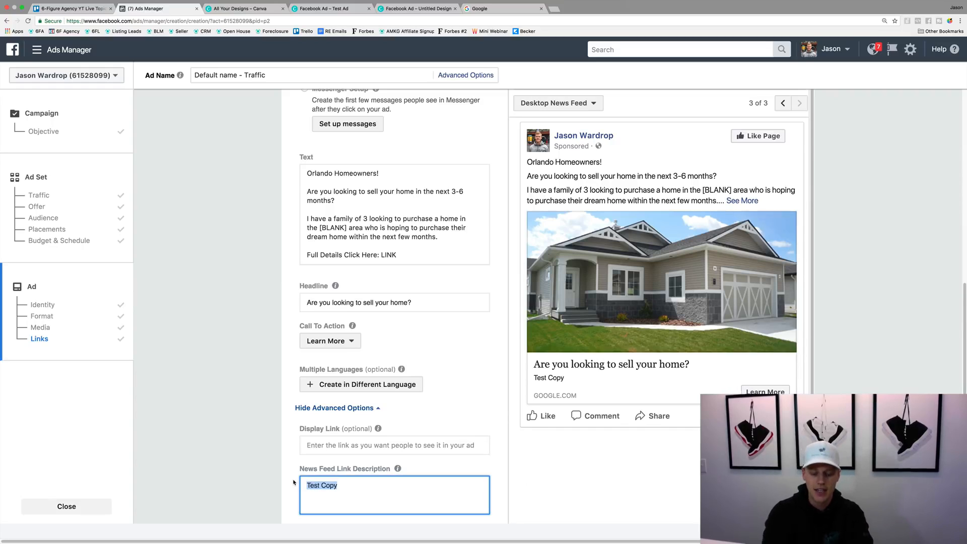
text(Orlando Ho)
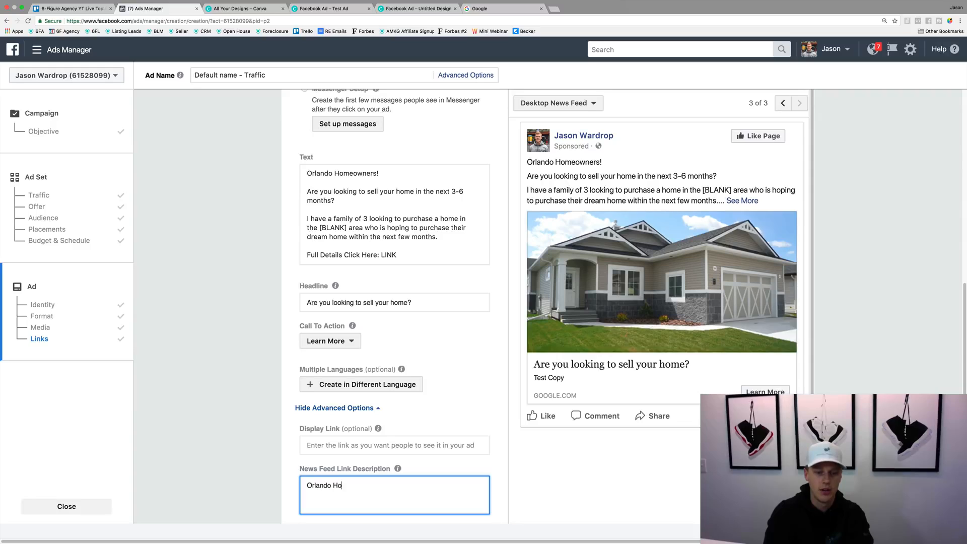
text(meowners looking to sell in t)
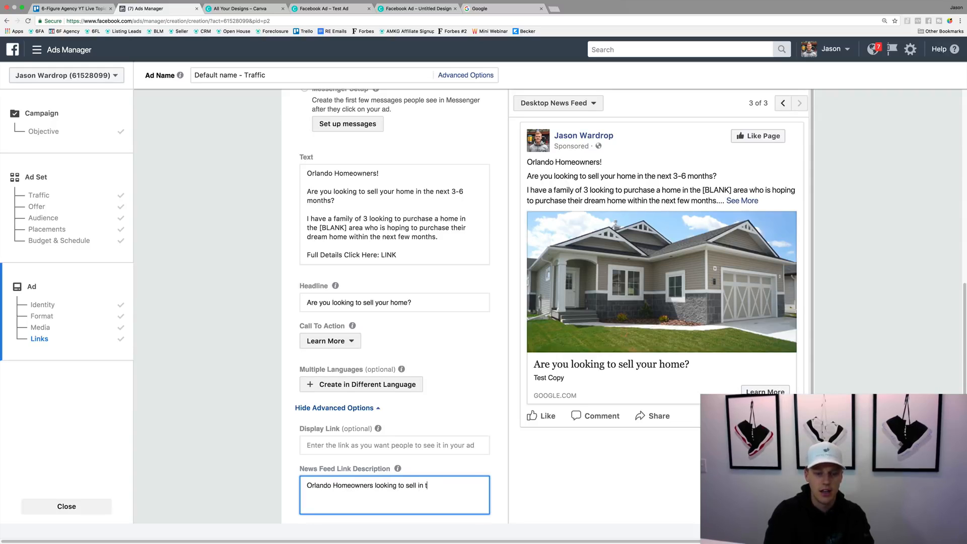
text(he next 3)
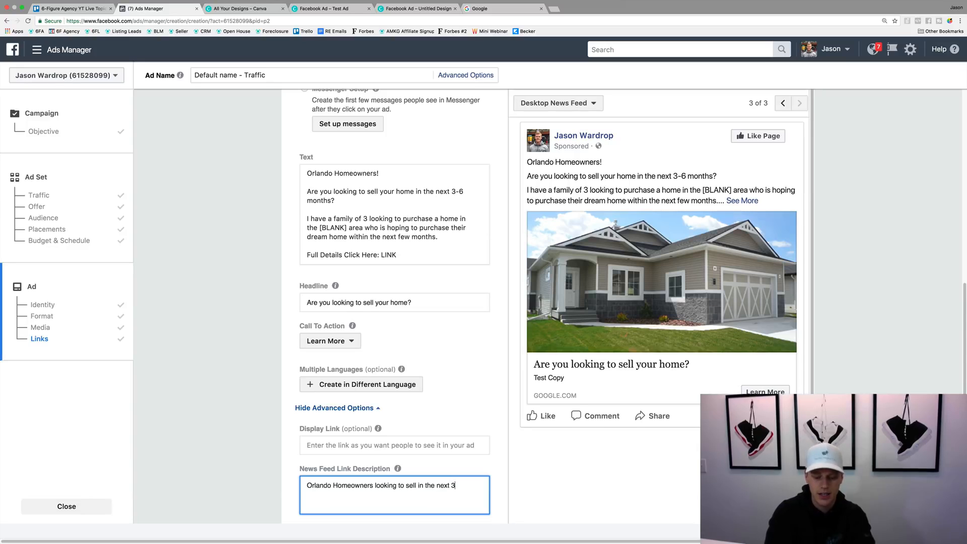
text(-6 months)
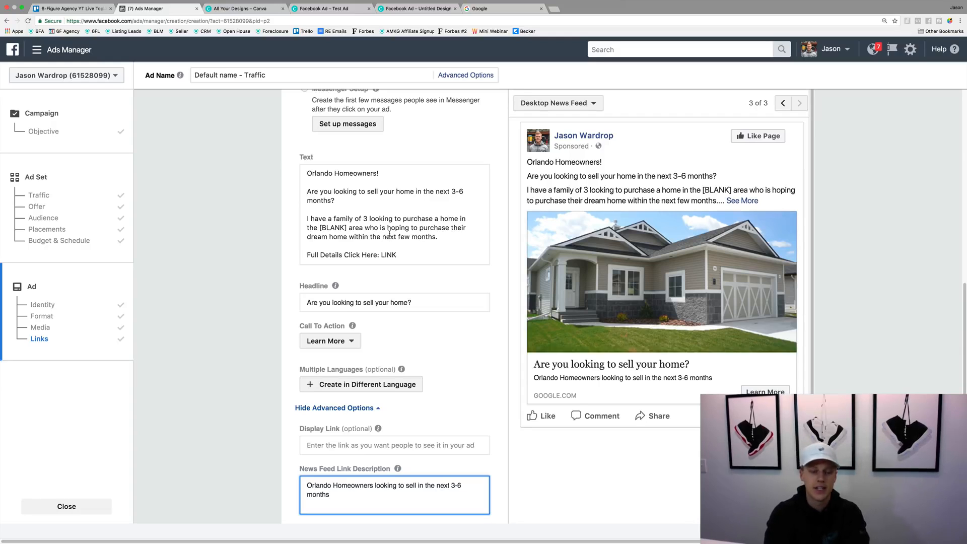
End the link description's first sentence with a period and add a second sentence, "We have a family looking to buy!"
text(. )
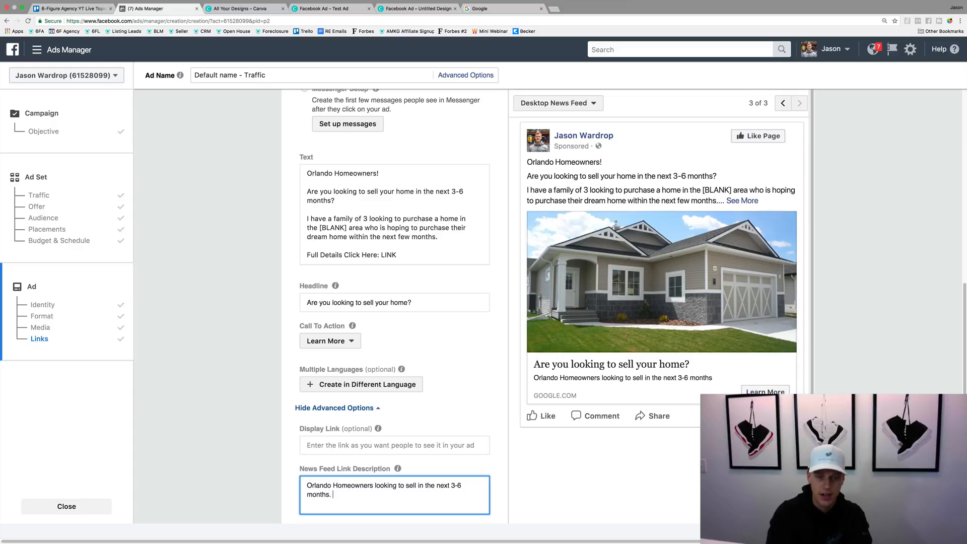
text(WE  have a f)
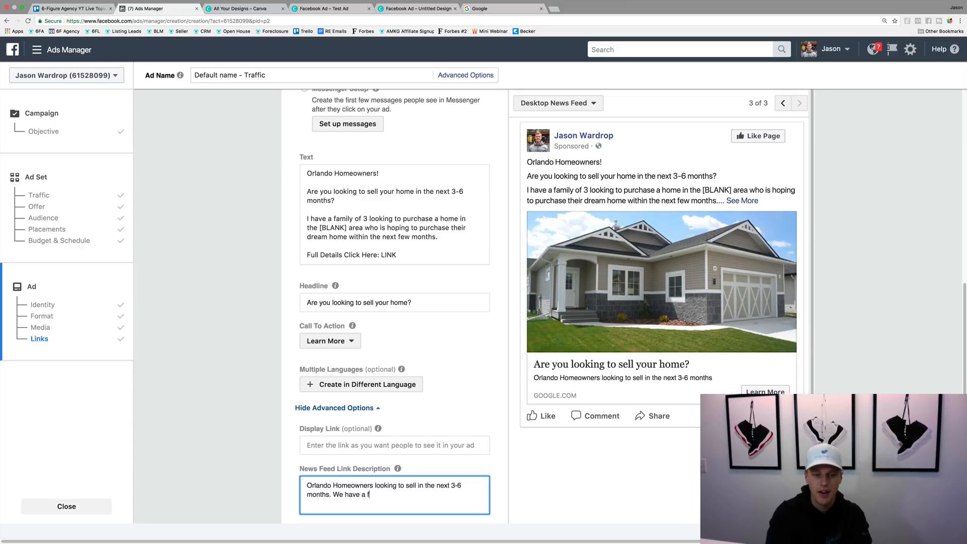
text(amily looking to buy!)
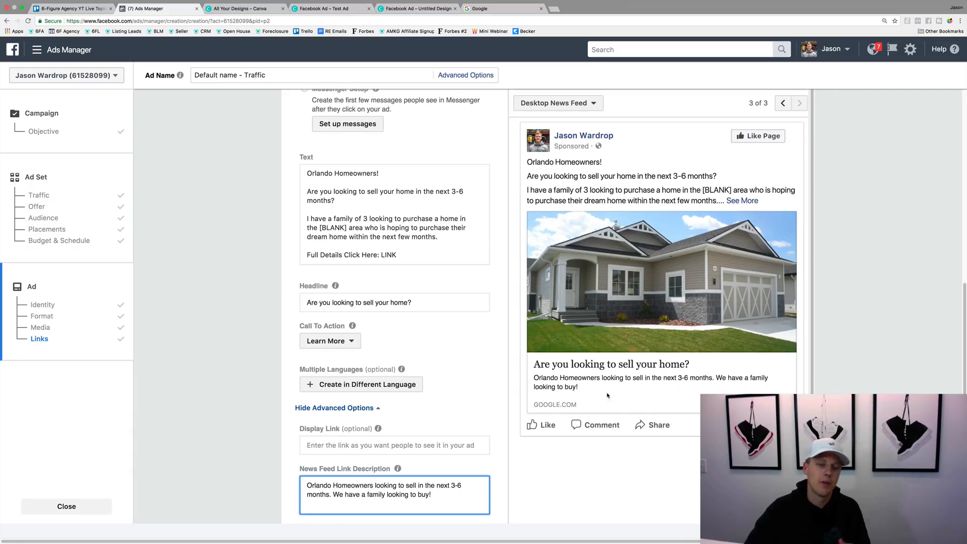
Leave the unfinished ad after its remaining link and tracking settings and open the account's campaign list in Ads Manager
scroll(504, 394, down, 10)
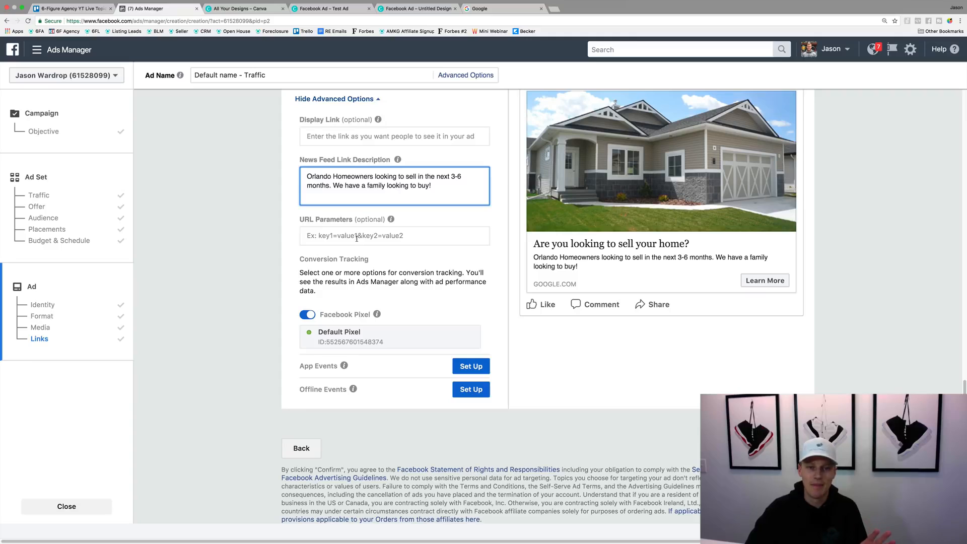
click(433, 260)
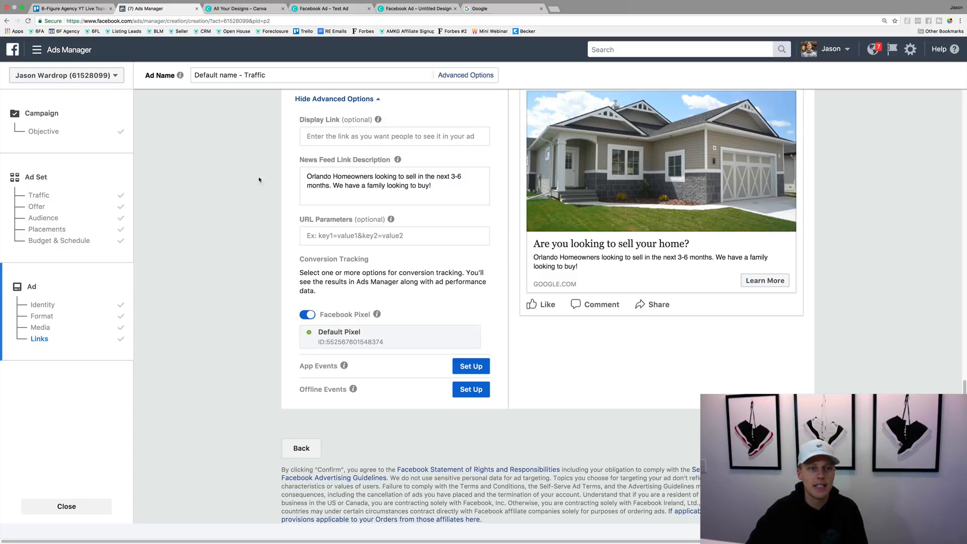
click(57, 52)
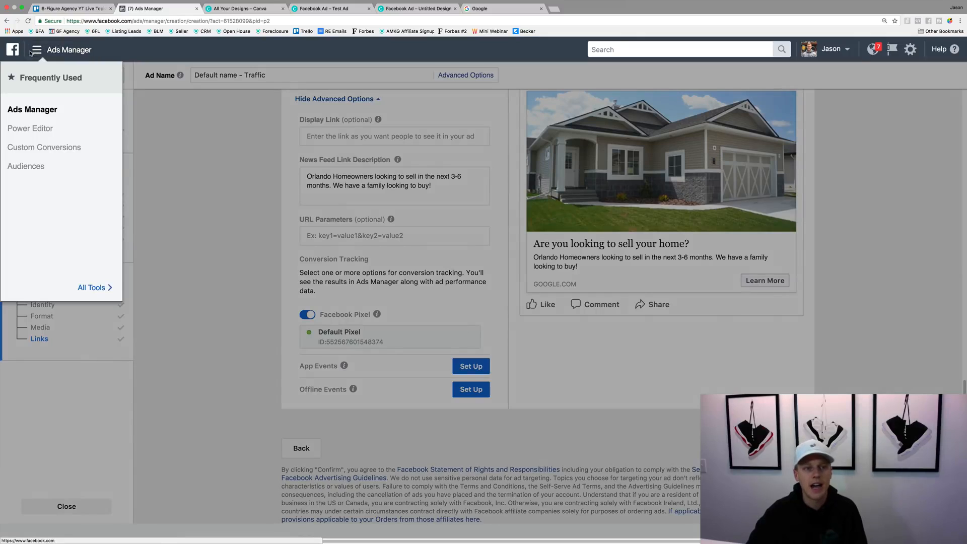
click(36, 110)
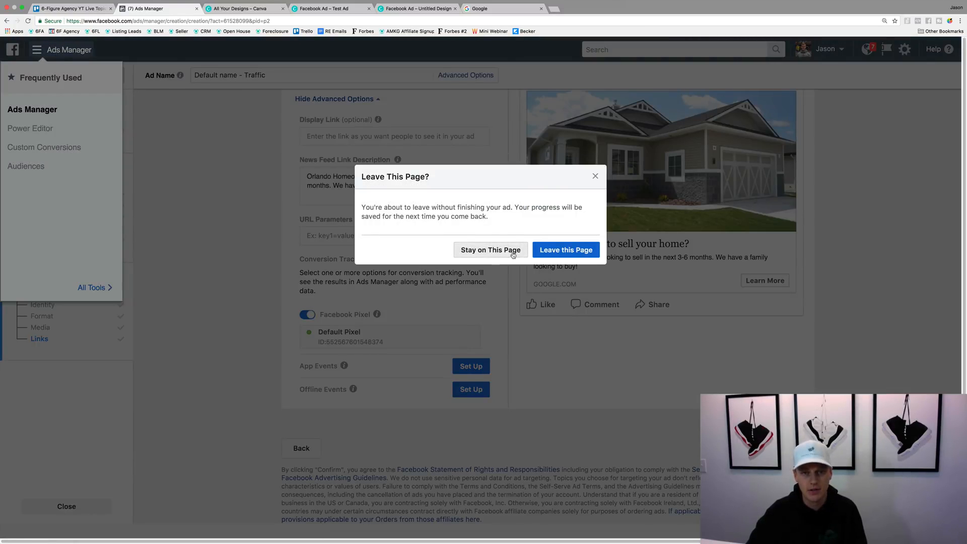
click(554, 252)
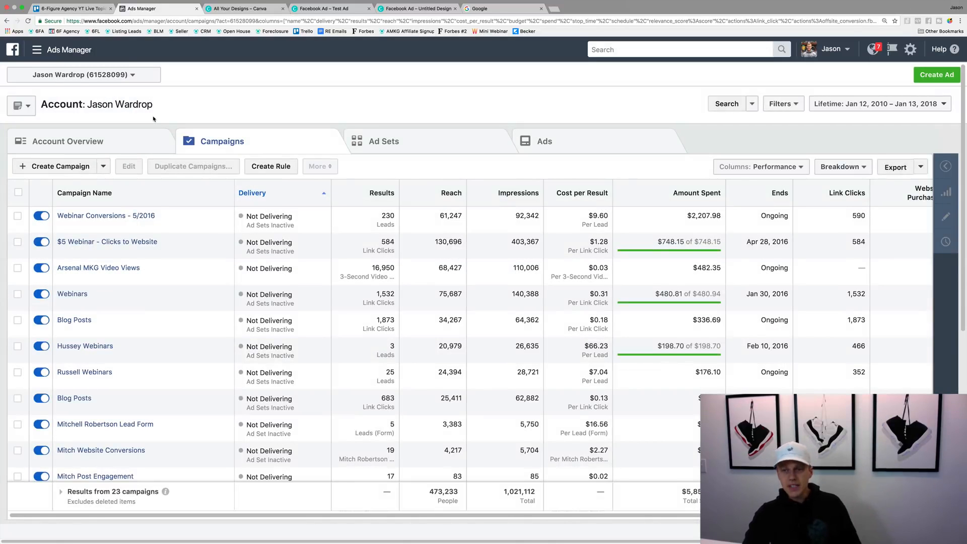
Set the campaign report's date range to Last 7 days
click(880, 105)
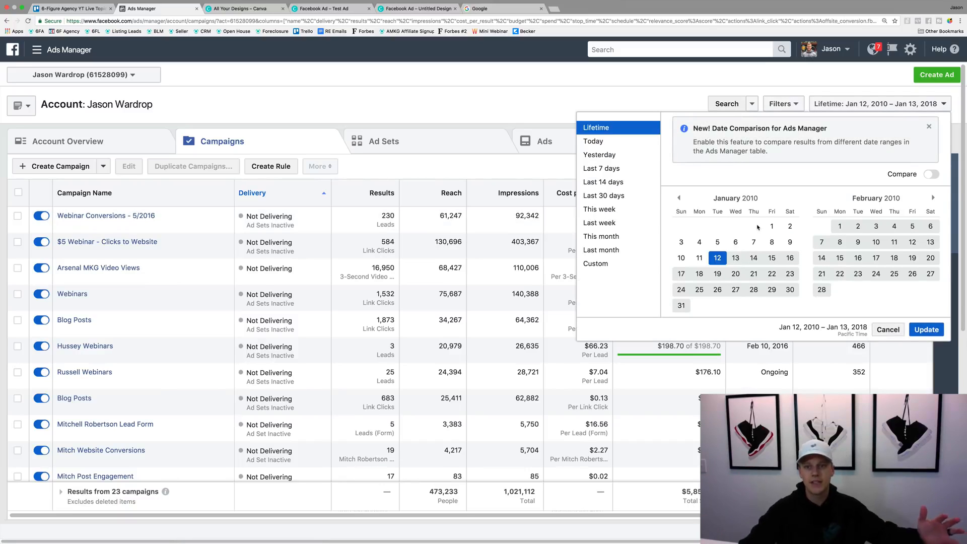
click(630, 143)
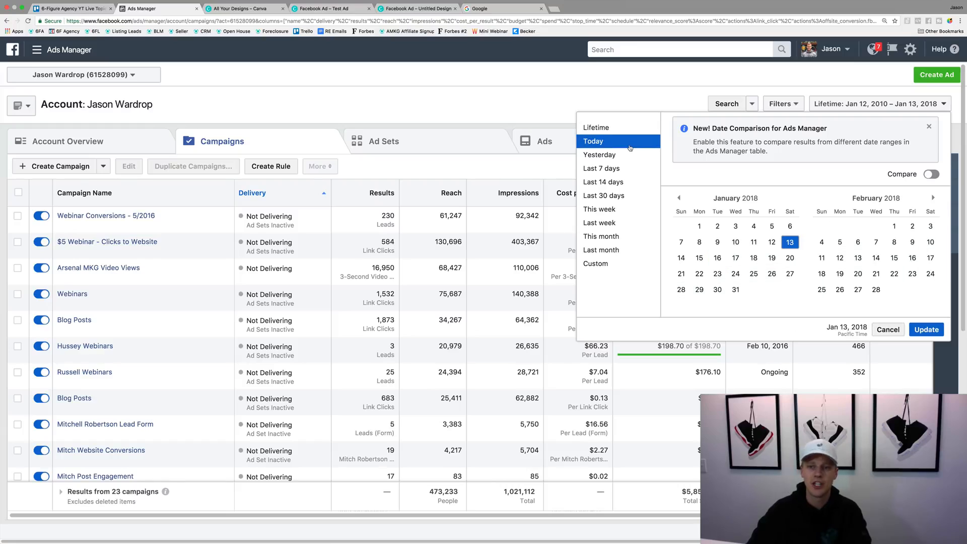
click(601, 168)
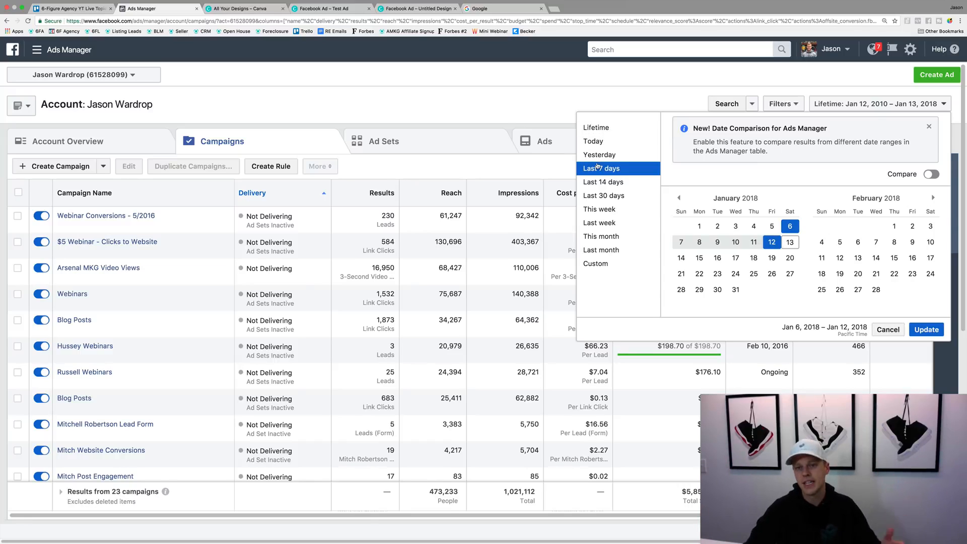
click(925, 330)
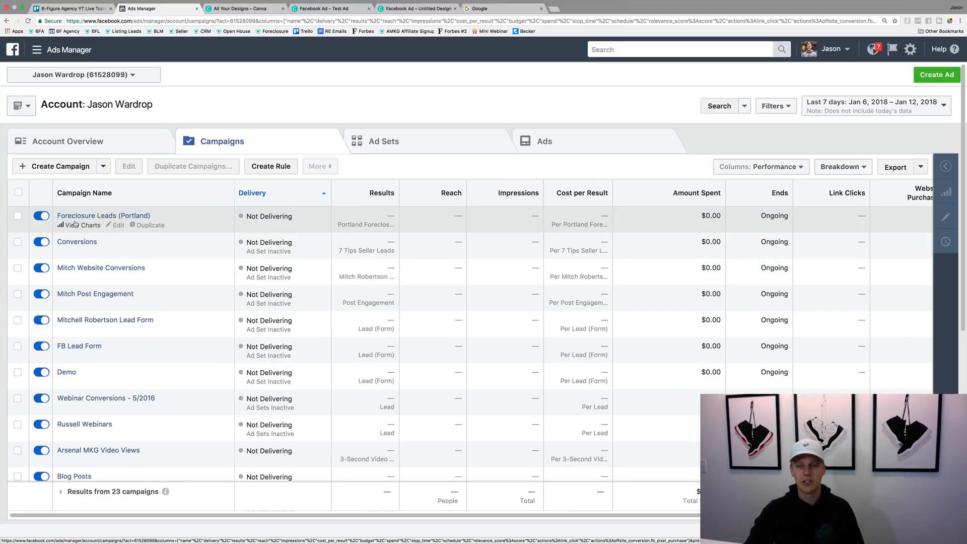
Show the campaign table with the Delivery column preset, followed by the Engagement preset
click(786, 170)
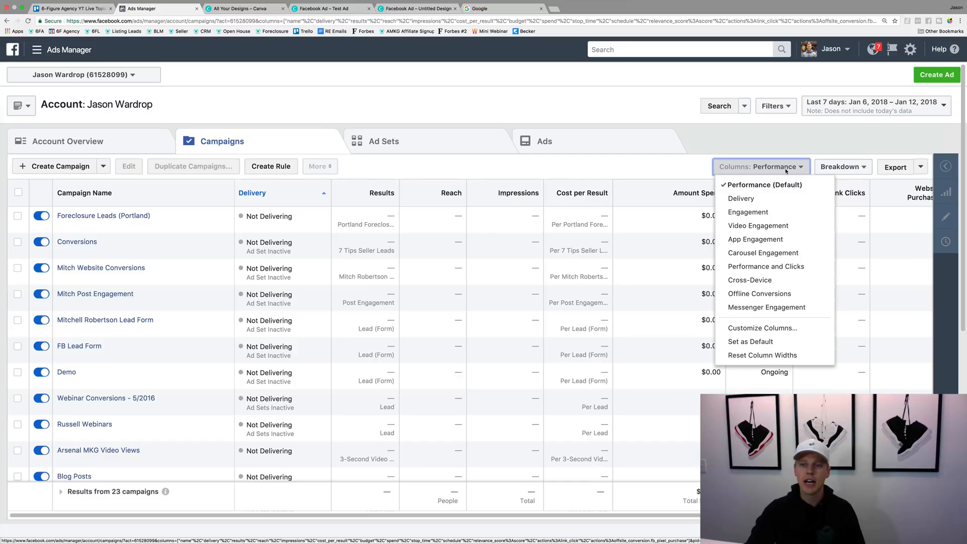
click(784, 202)
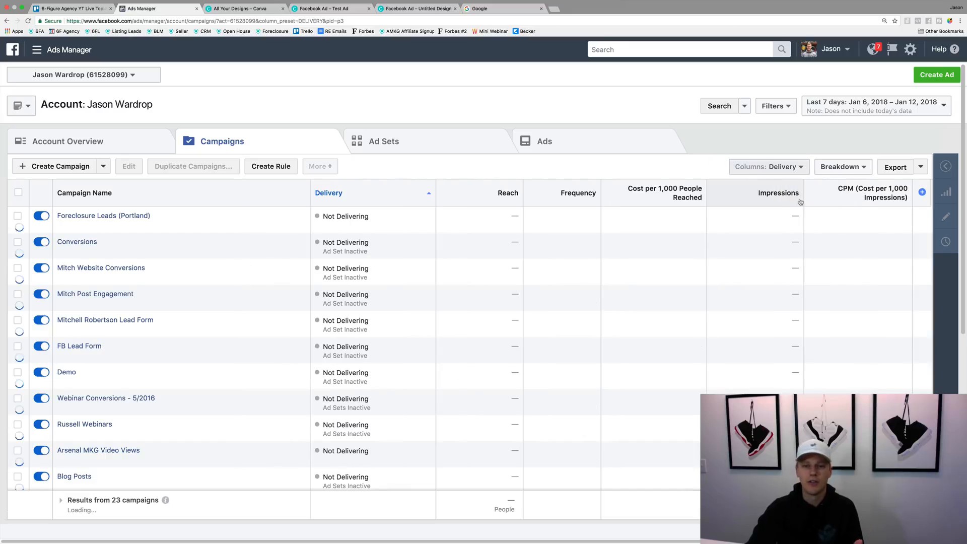
click(783, 169)
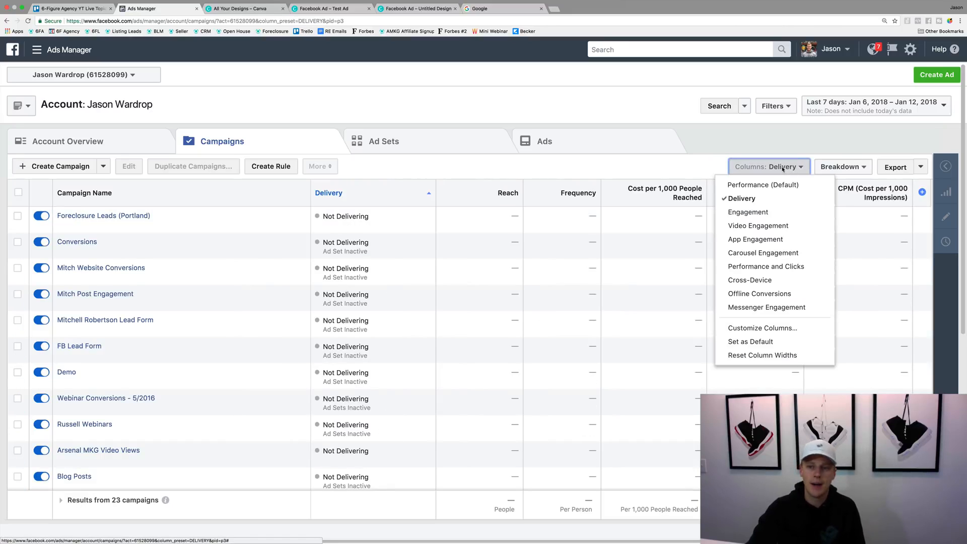
click(779, 215)
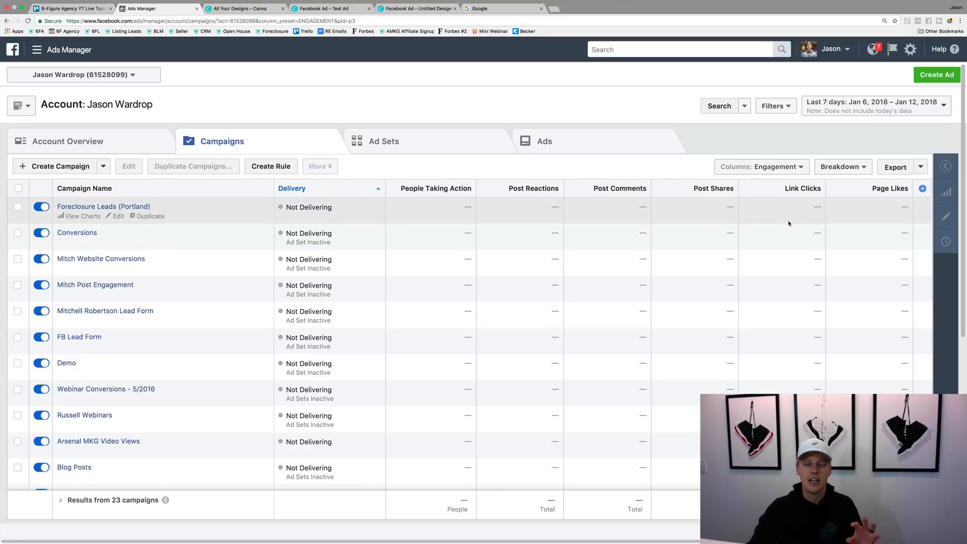
click(782, 171)
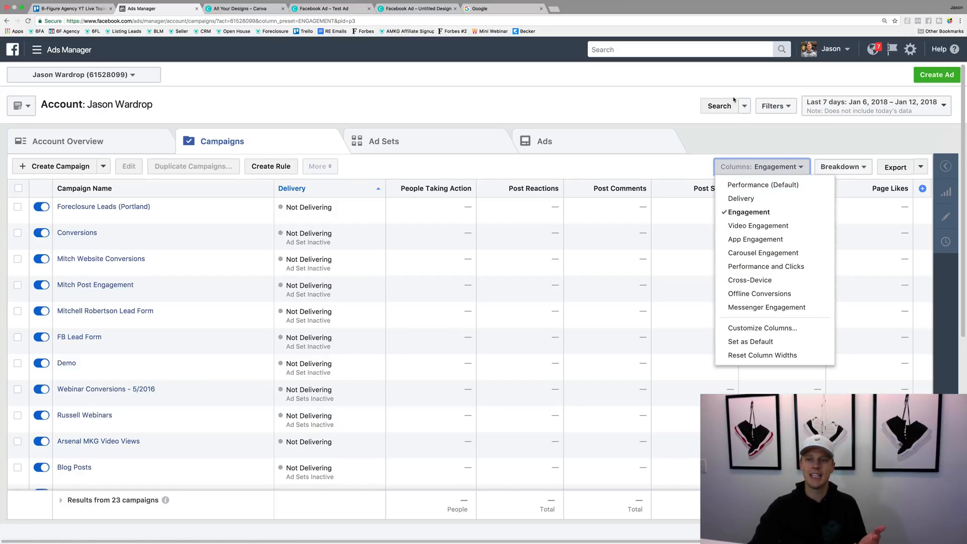
click(735, 134)
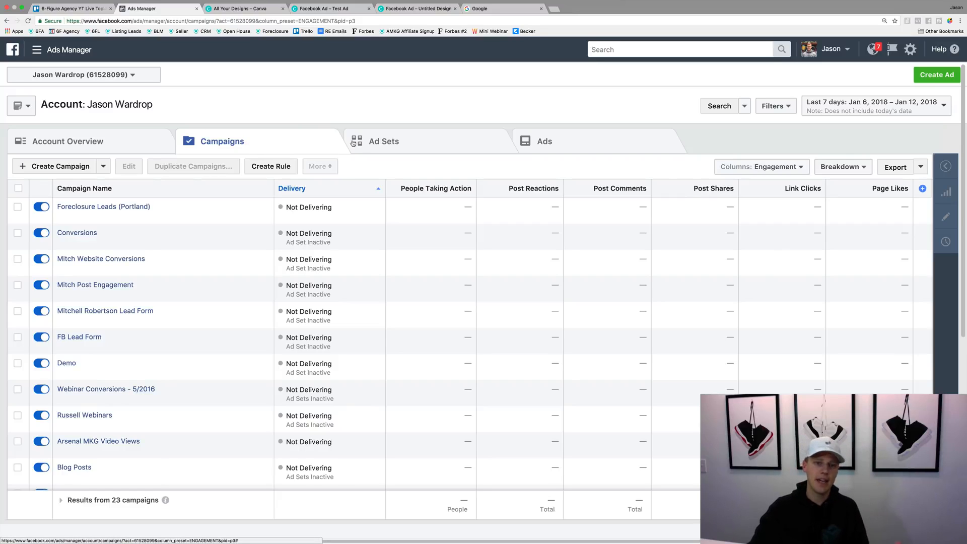
Look through the account's ad sets and ads lists and return to the campaign list
click(393, 139)
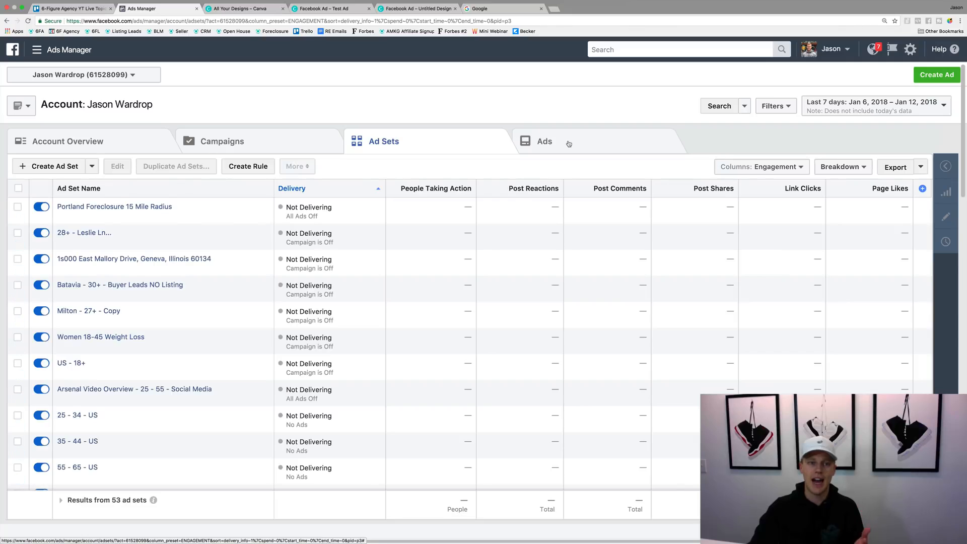
click(568, 144)
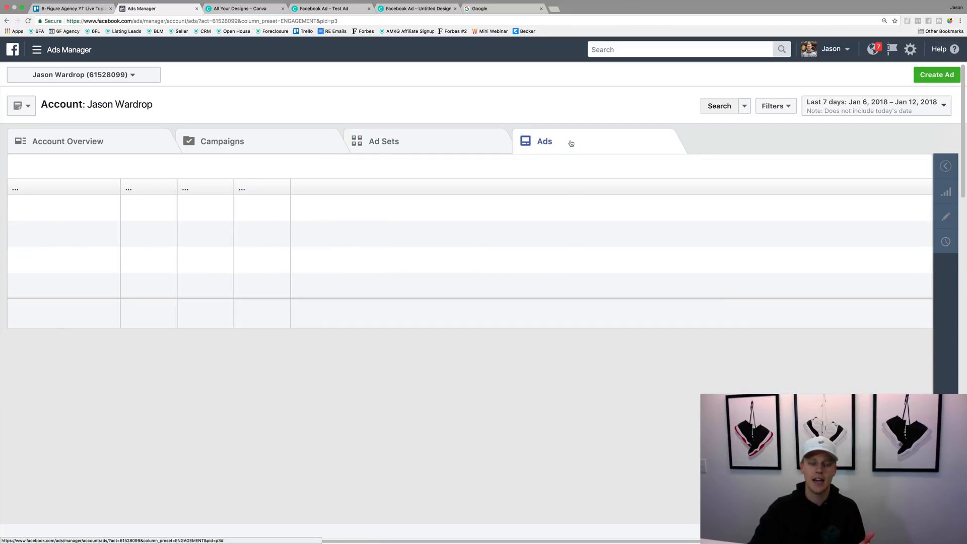
click(238, 139)
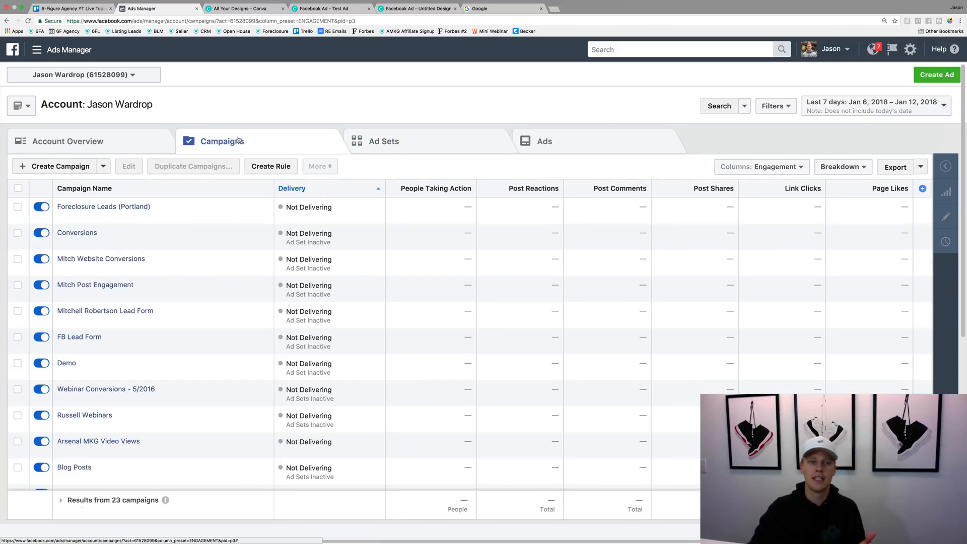
Open the Foreclosure Leads (Portland) campaign and drill into its Portland Foreclosure 15 Mile Radius ad set to list the ads
mouse_move(168, 201)
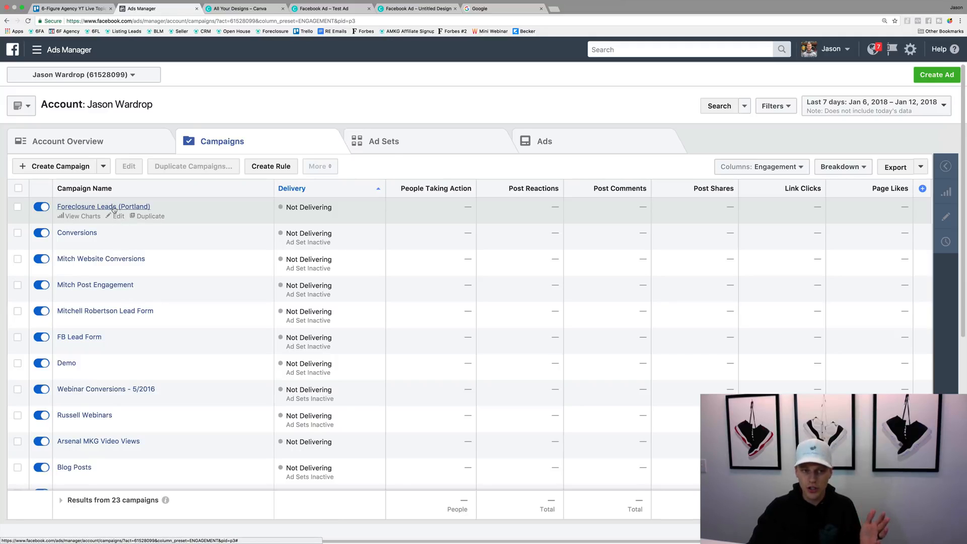
click(114, 207)
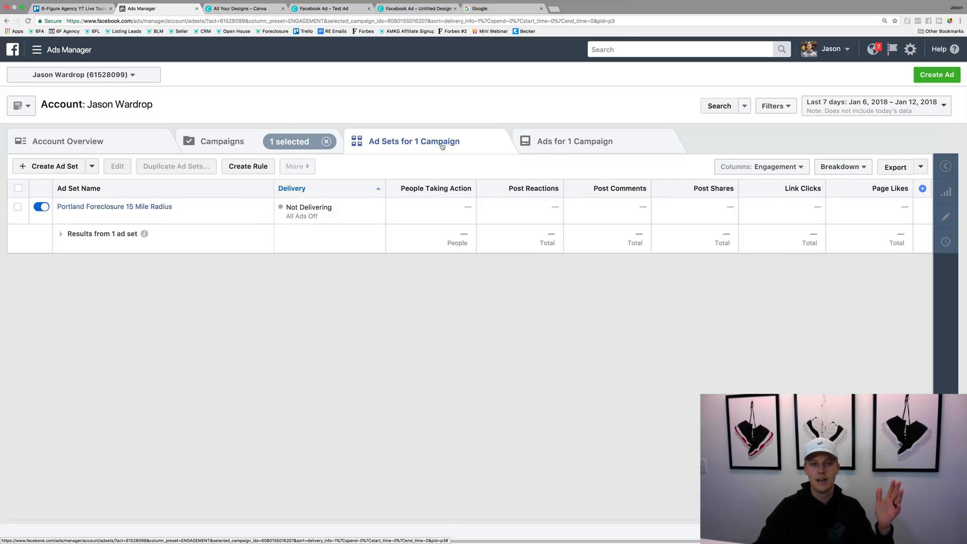
click(109, 207)
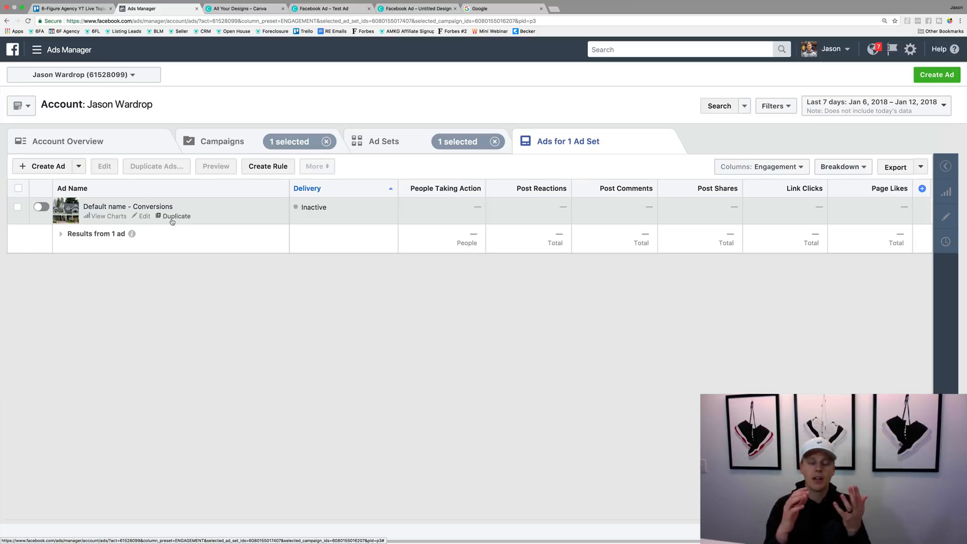
Preview the "Default name - Conversions" ad and open its Facebook post with comments
click(21, 208)
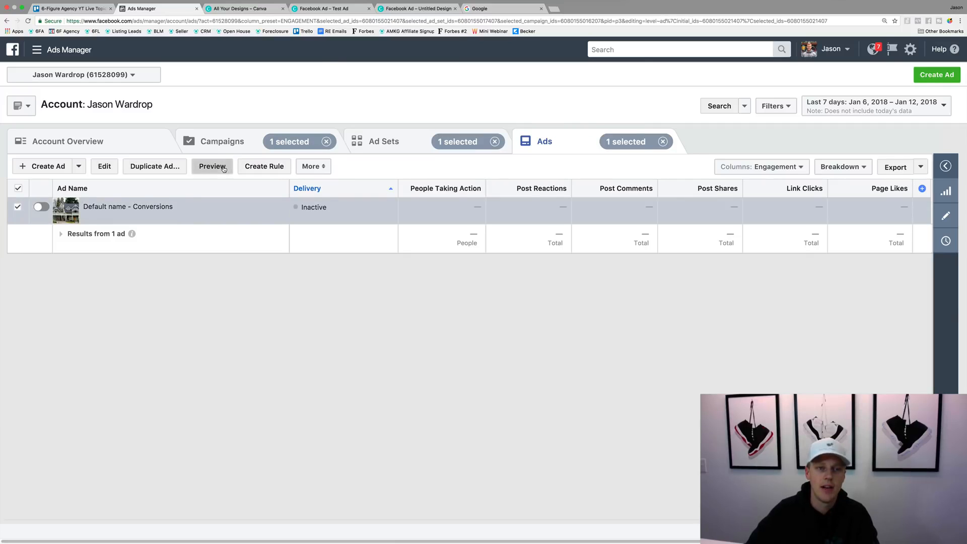
click(224, 169)
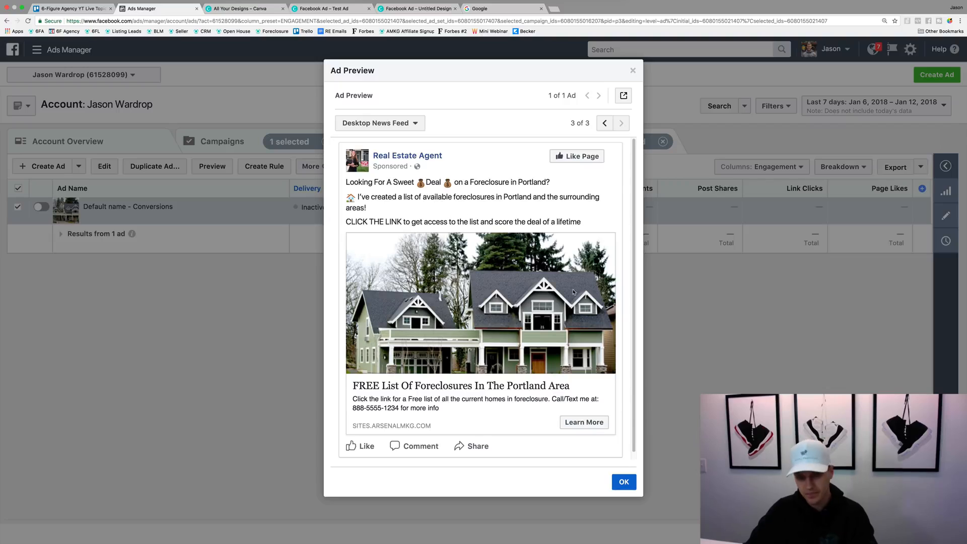
click(625, 98)
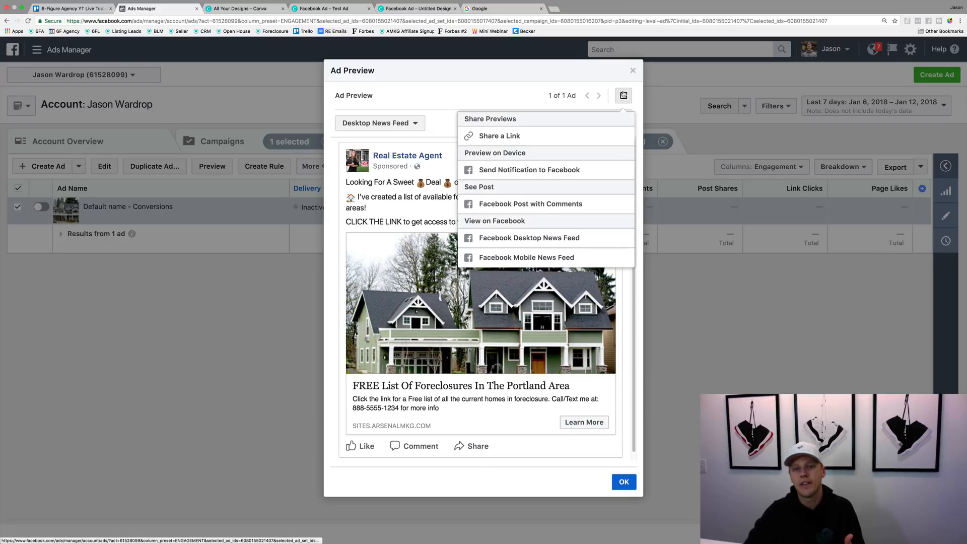
click(573, 204)
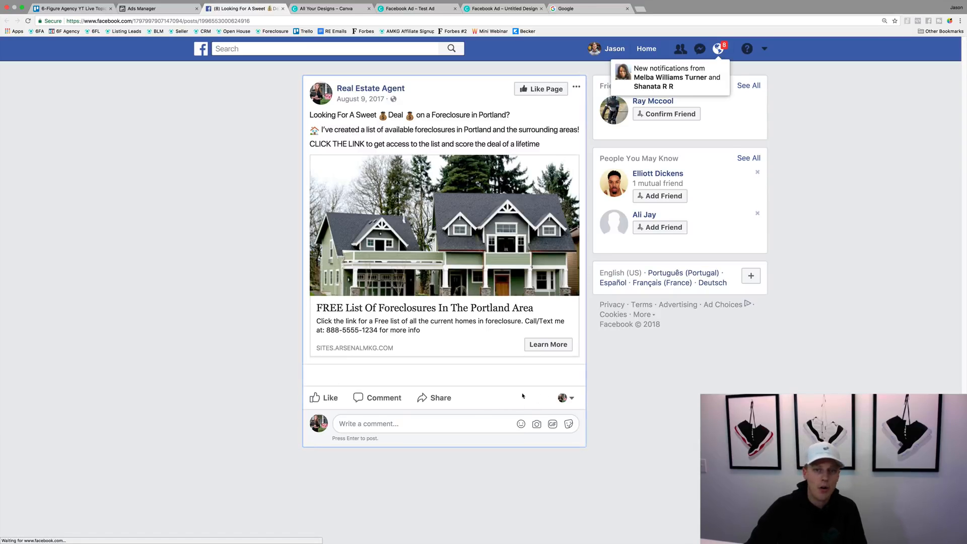
Like the foreclosure ad's post as the Real Estate Agent page and check which other pages can be used for liking and commenting
click(322, 400)
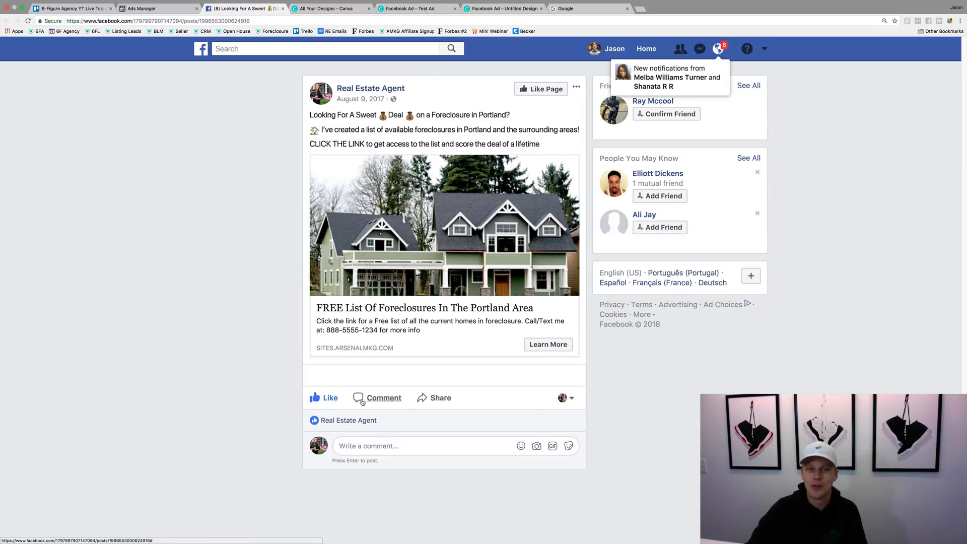
click(566, 400)
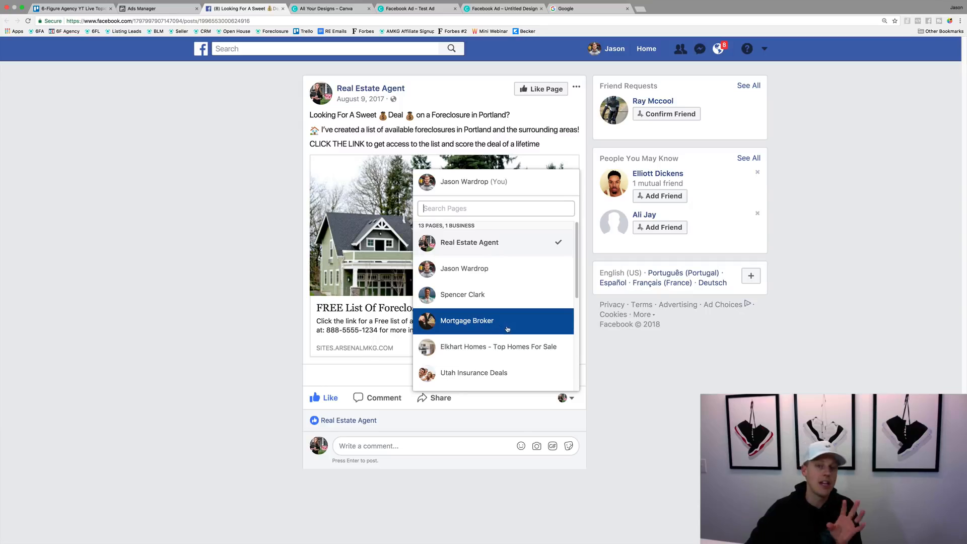
click(683, 413)
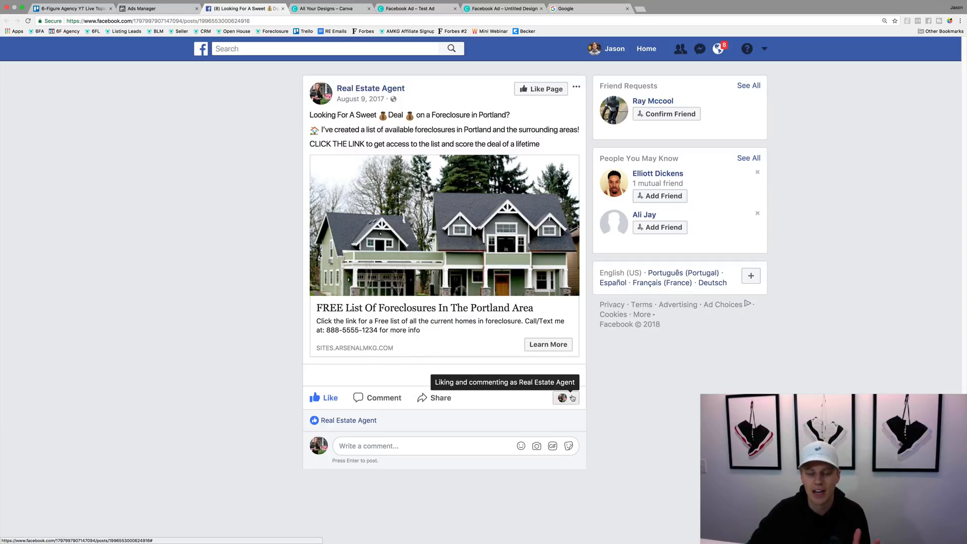
Return to the ads list in Ads Manager, closing the ad preview, and examine the complete list of available tools
click(153, 8)
click(267, 367)
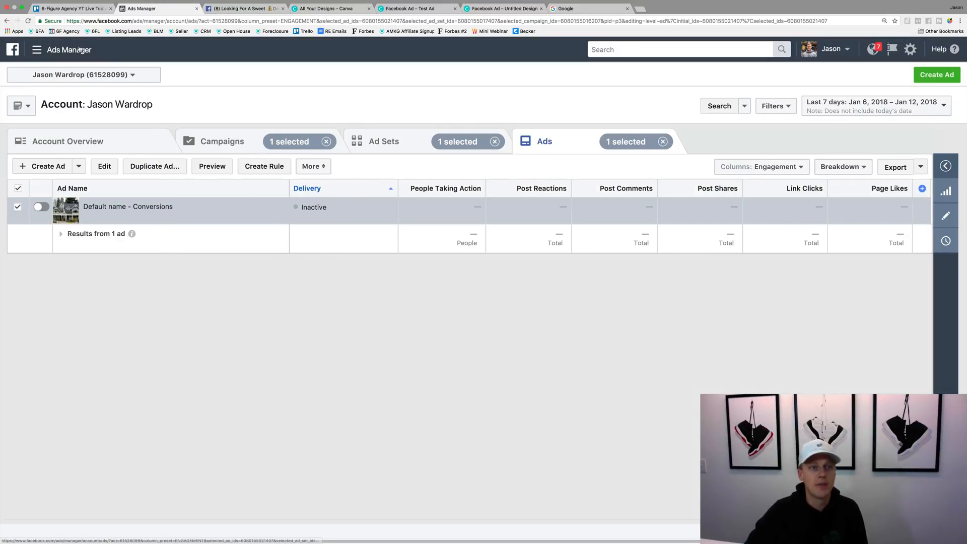
click(59, 51)
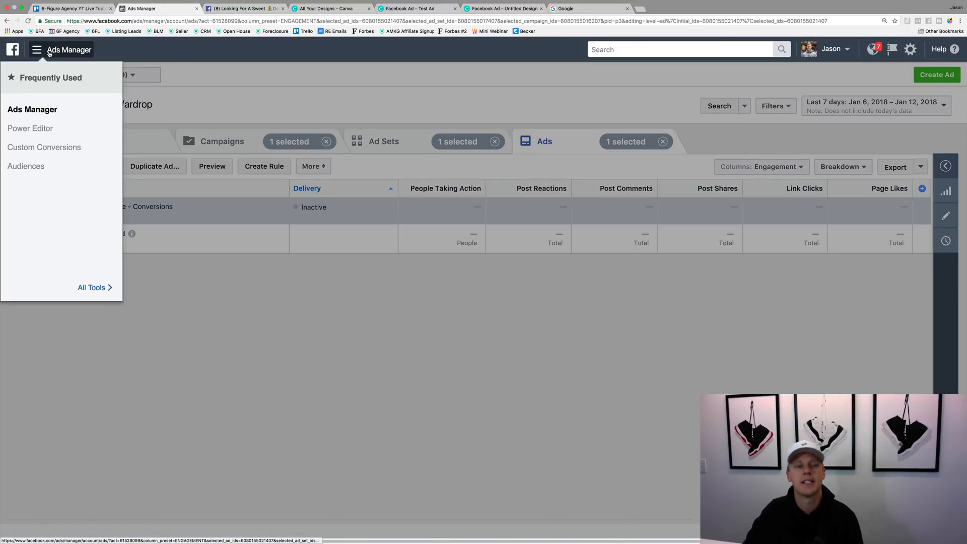
click(106, 288)
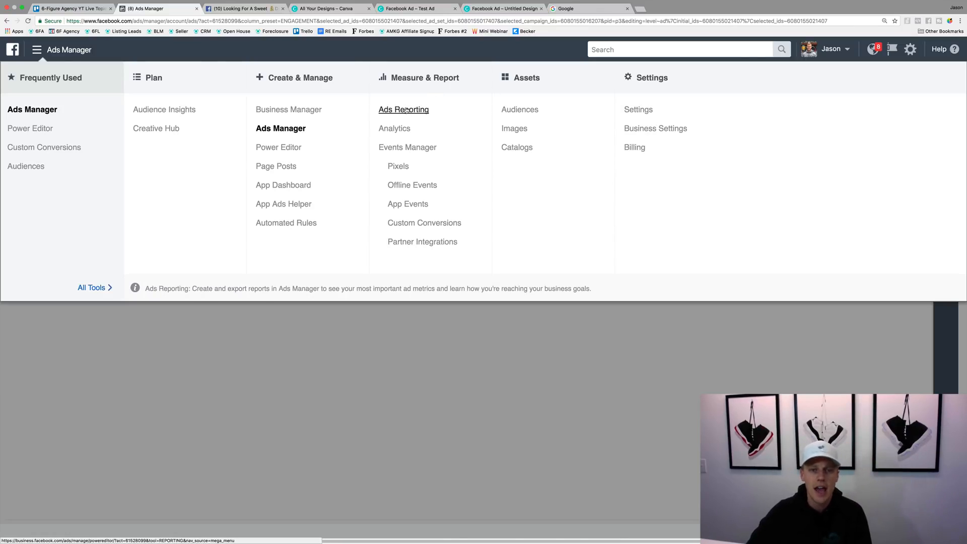
click(422, 351)
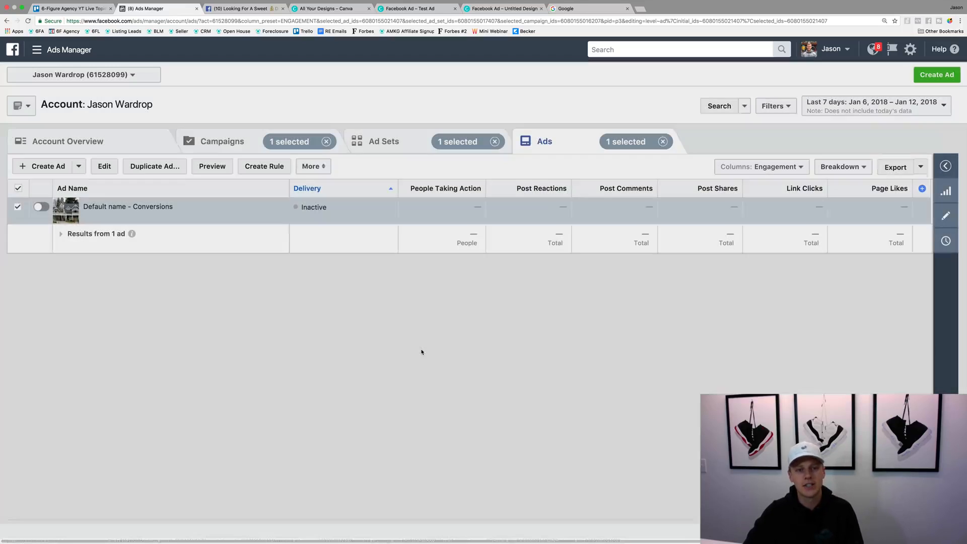